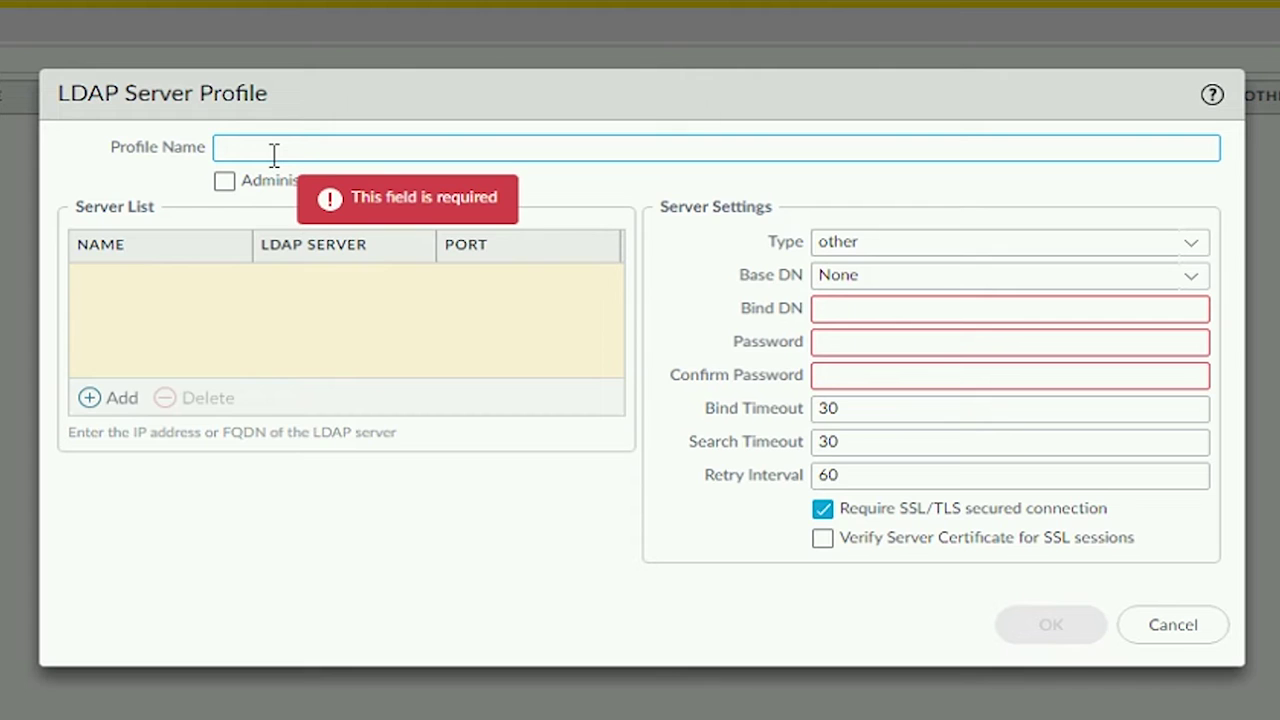
Name the LDAP profile 'our ldap' and add server AD at 10.1.1.111, port 389
text(ldap)
click(128, 402)
text(AD)
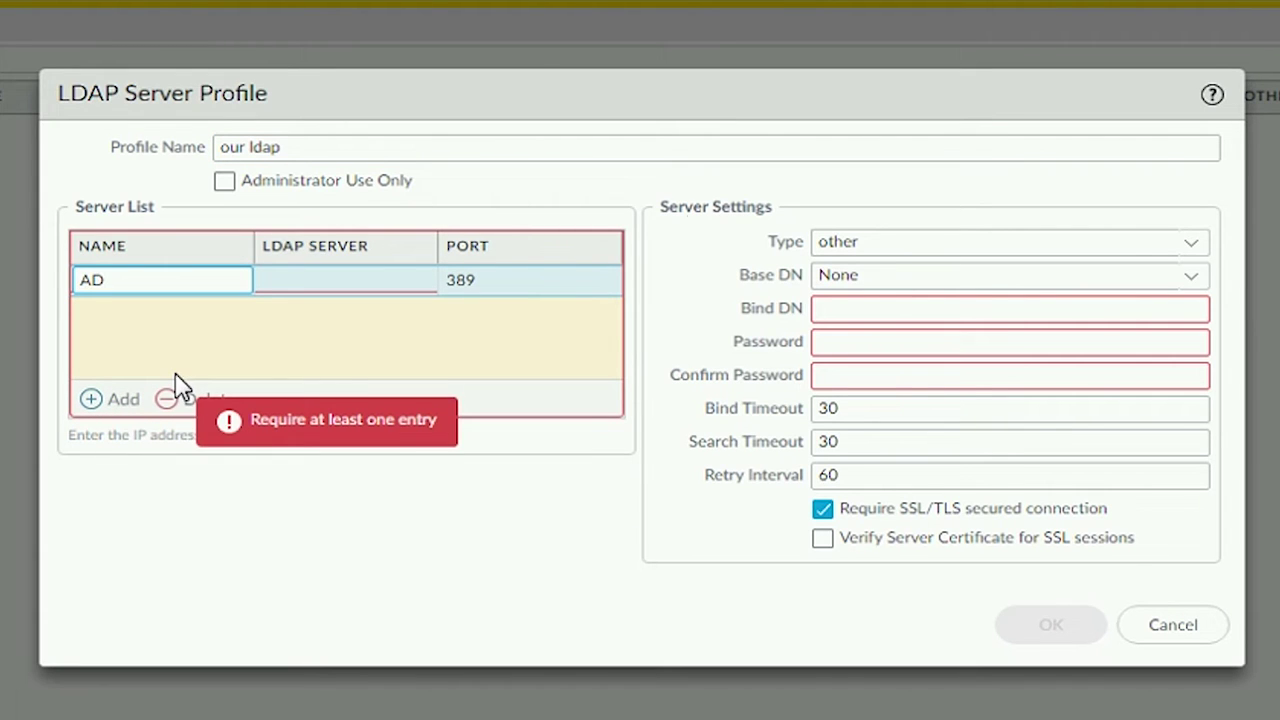
click(408, 287)
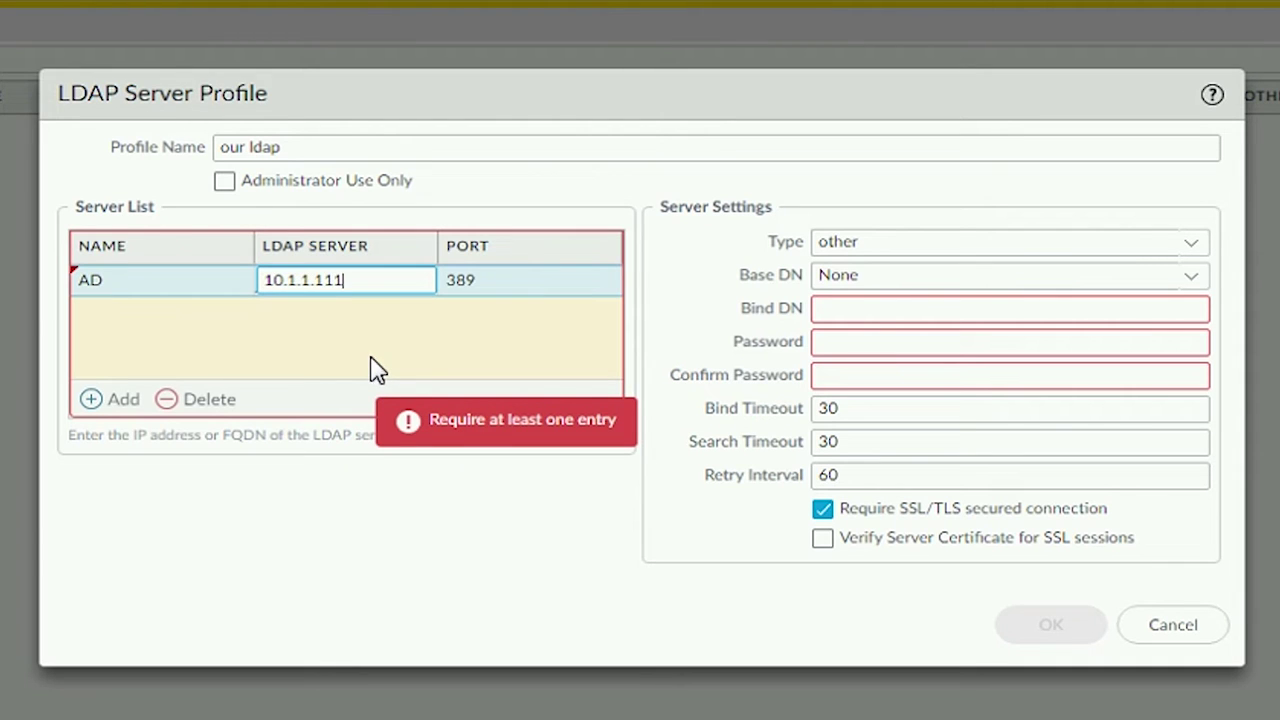
click(665, 260)
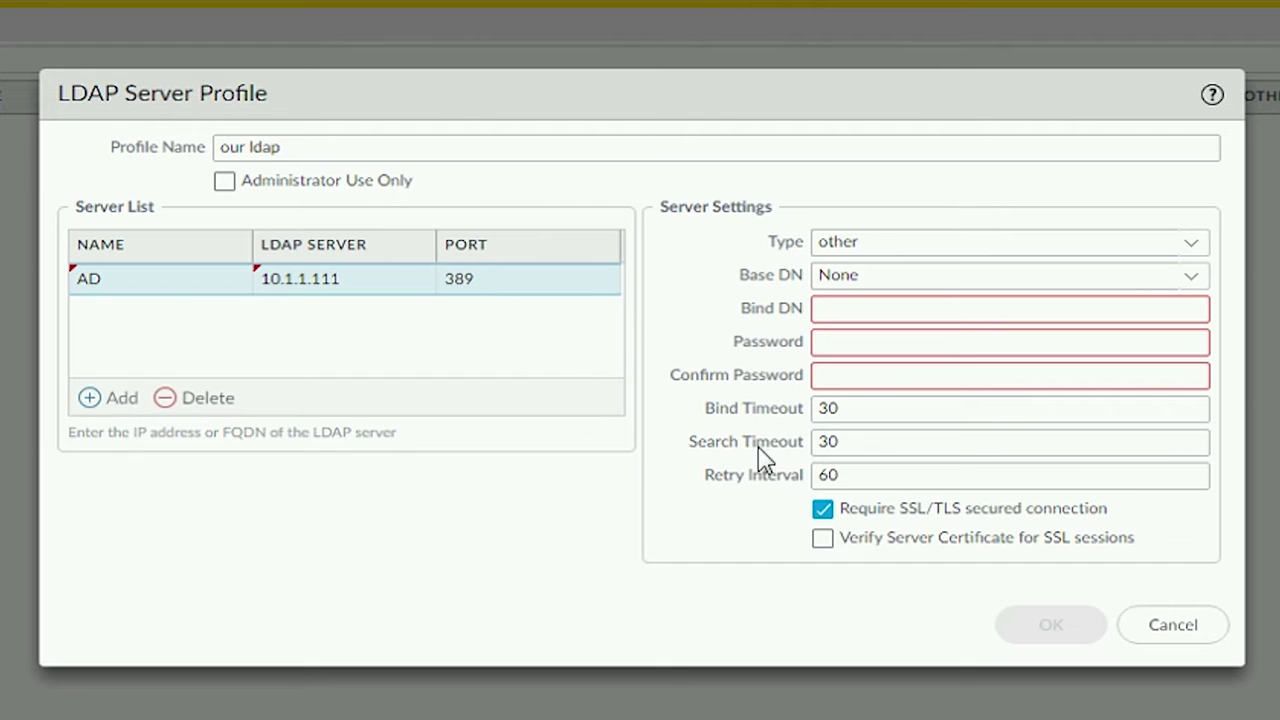
Clear the Require SSL/TLS secured connection option
click(843, 512)
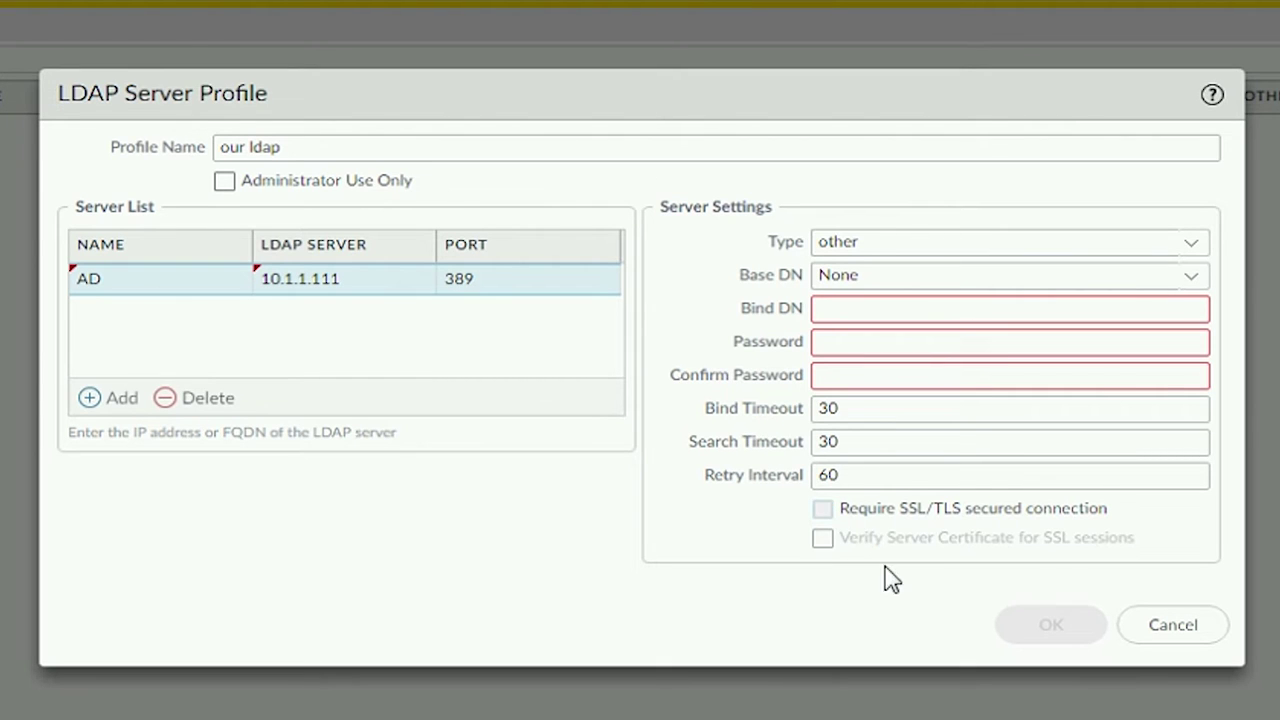
click(830, 518)
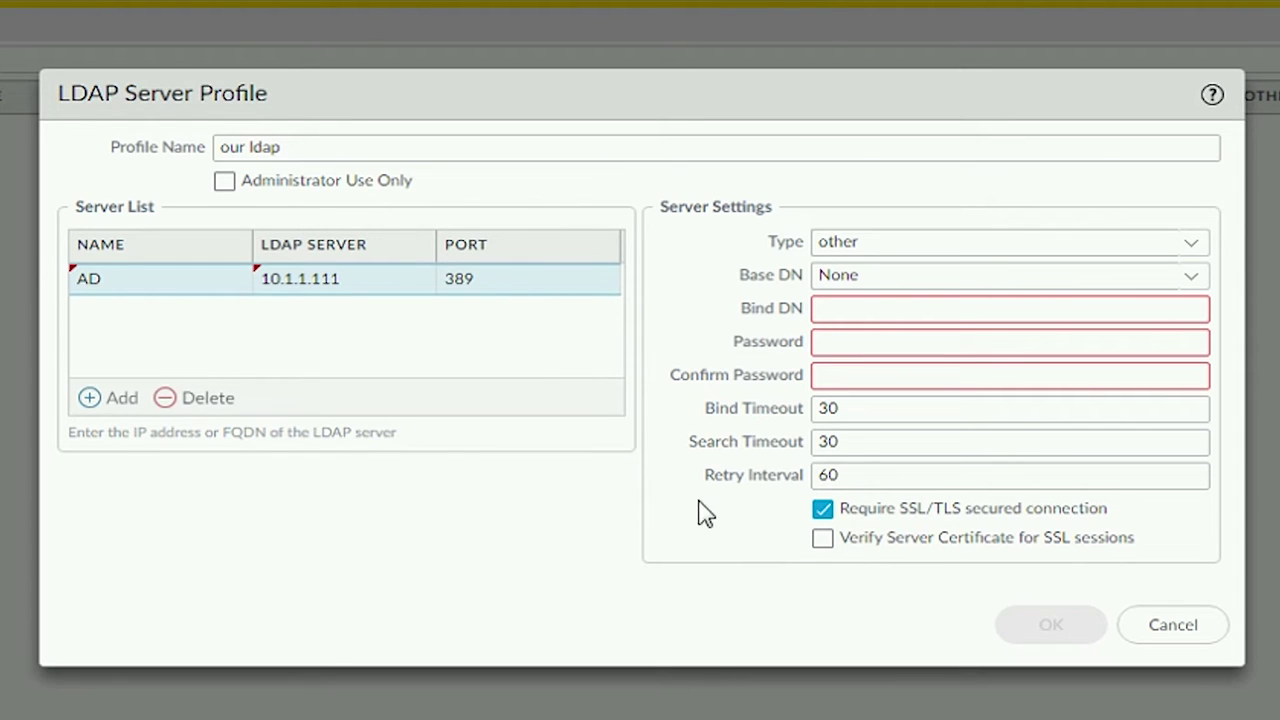
click(823, 511)
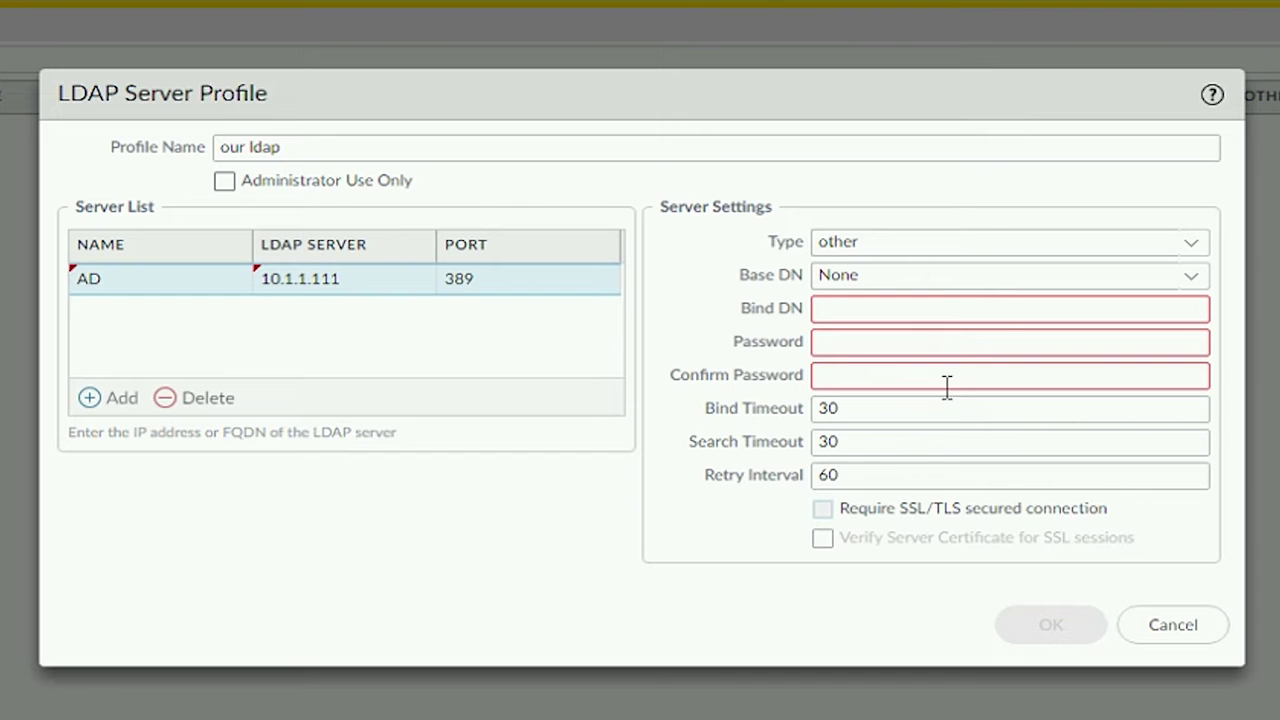
Set the LDAP type to active-directory with base DN DC=bpro,DC=local
click(1188, 247)
click(938, 283)
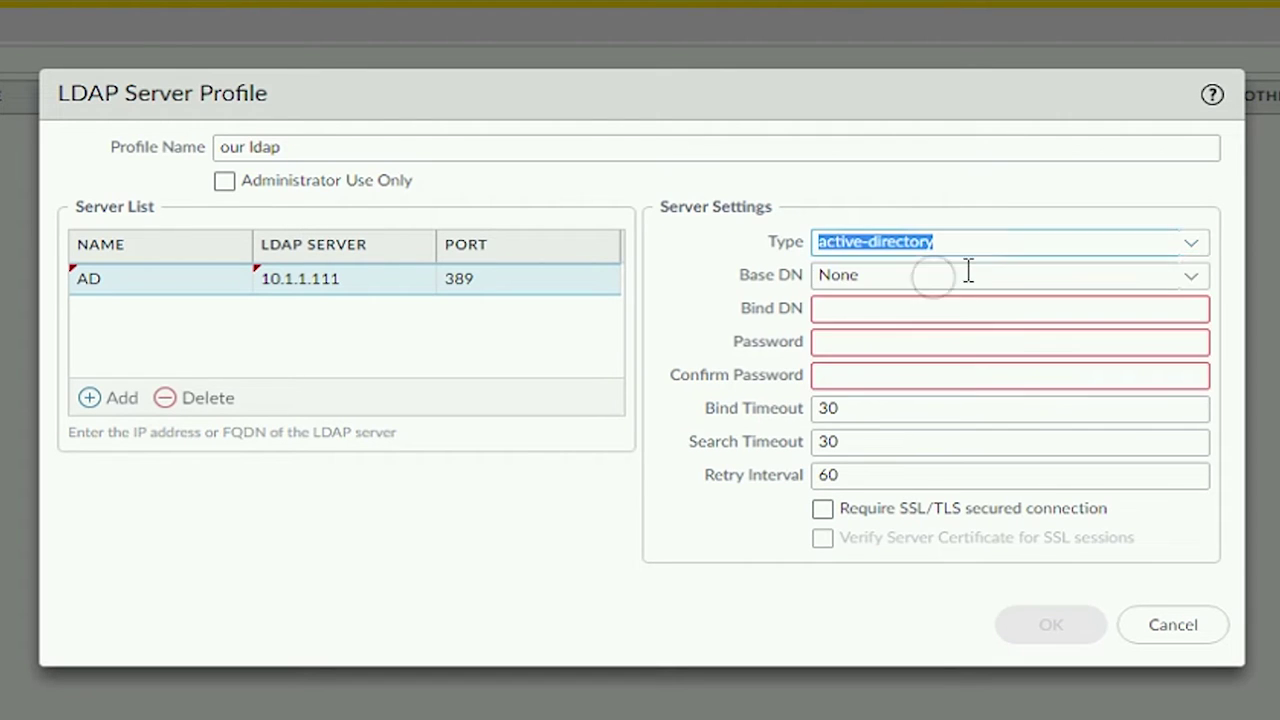
click(1130, 274)
text(DC=)
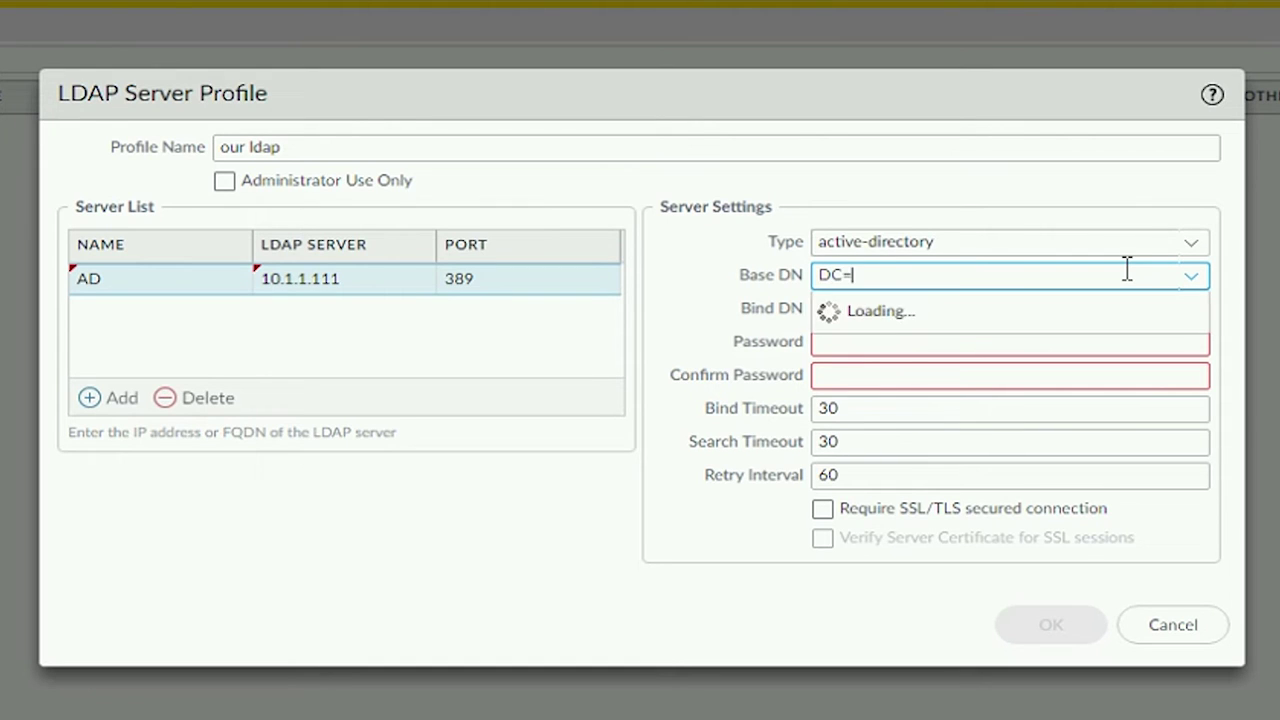
text(bpro,DC=local)
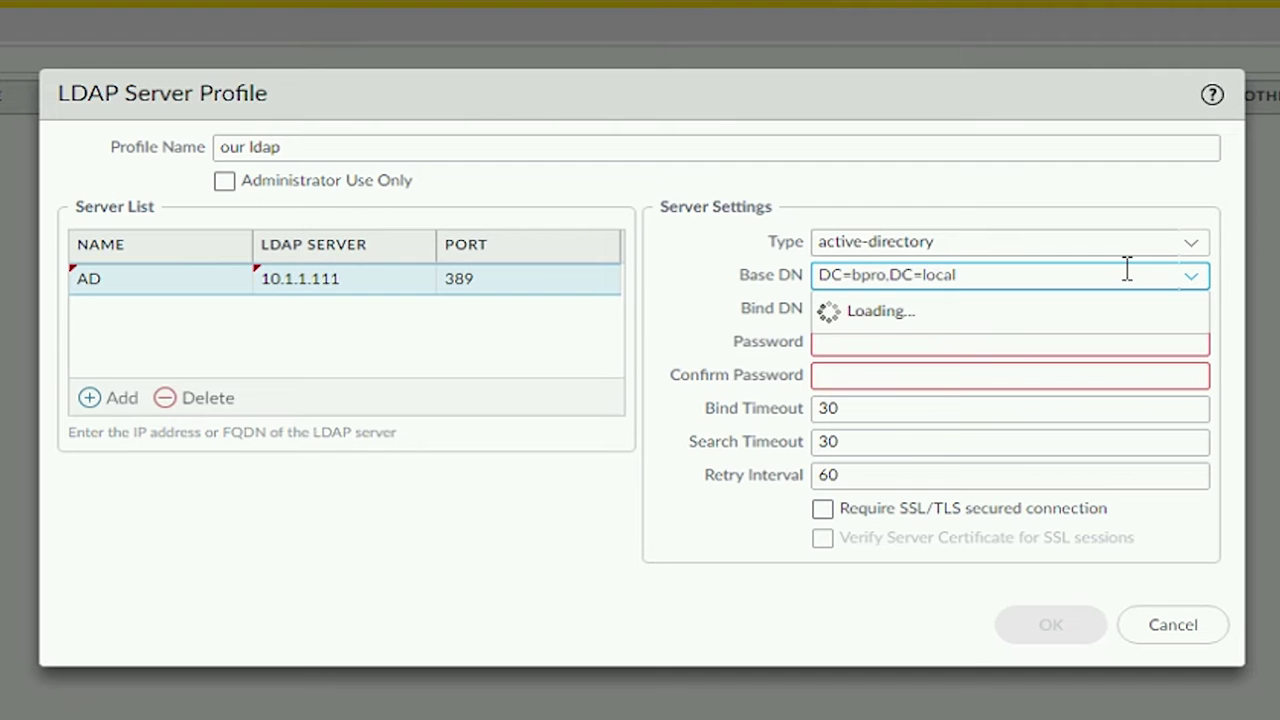
click(701, 335)
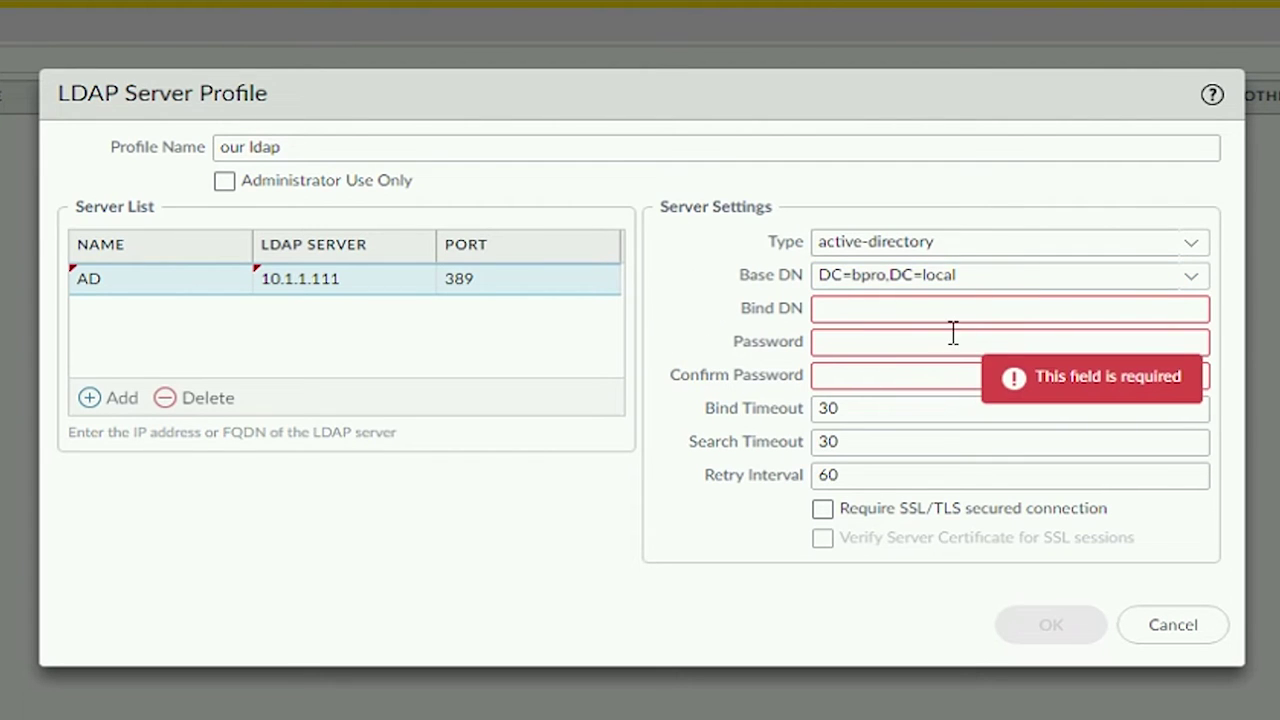
Enter the bind DN and the bind password twice, then save the LDAP profile
click(897, 312)
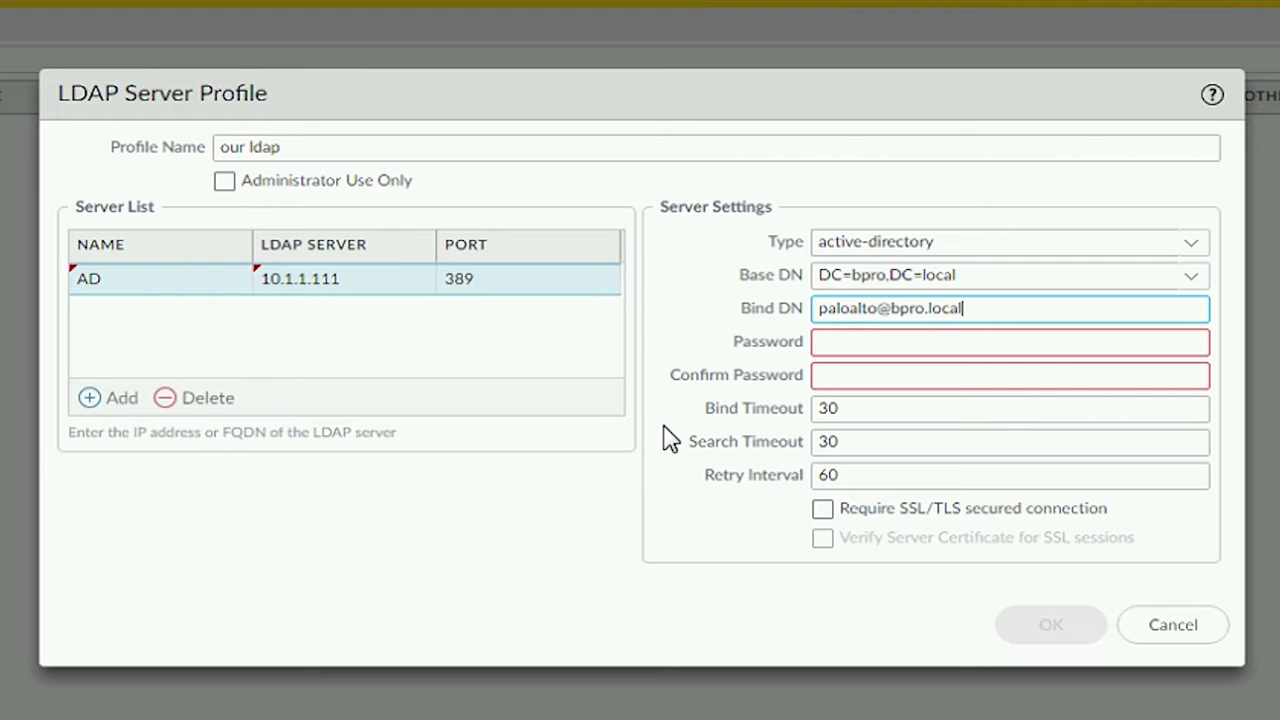
click(882, 343)
text(***)
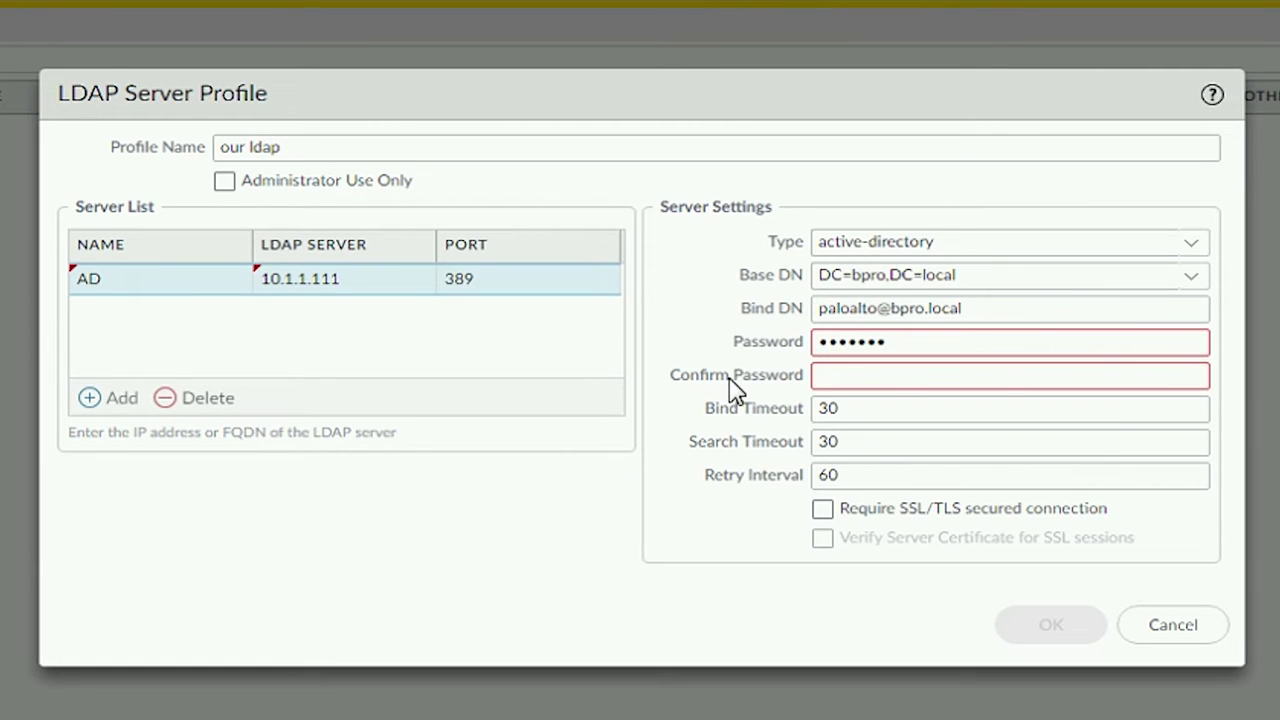
click(836, 371)
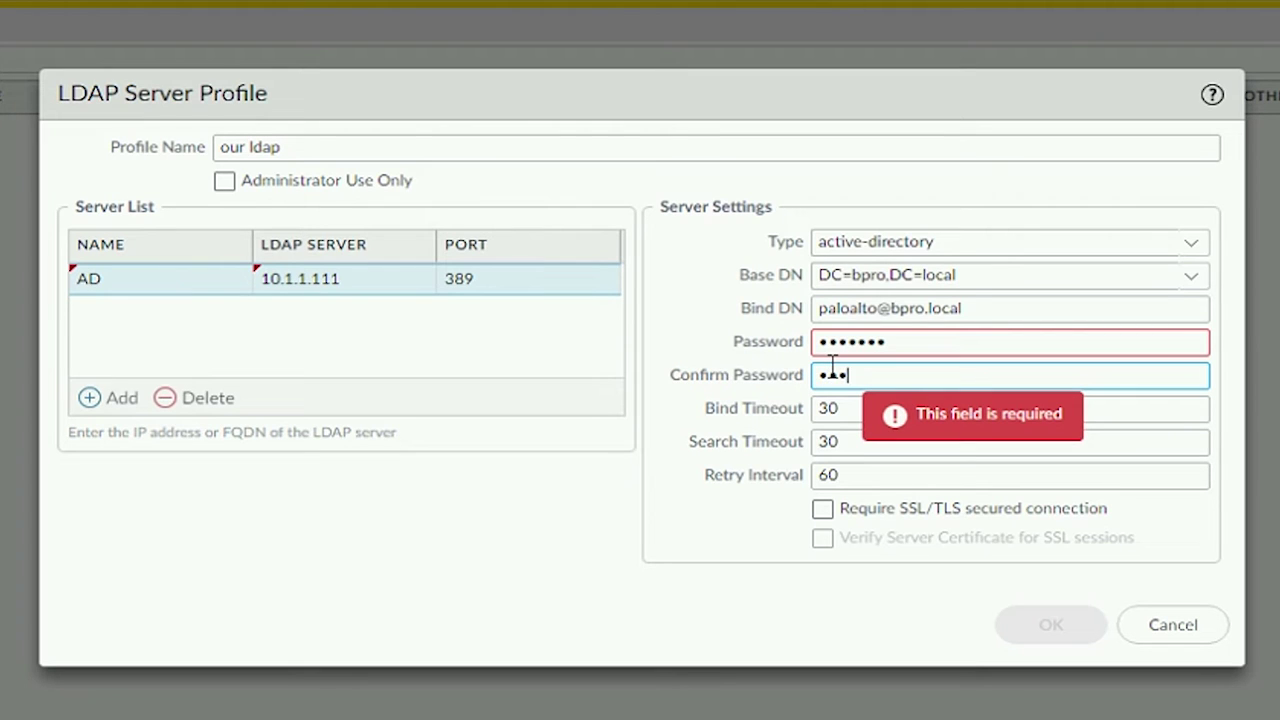
text(•••••••)
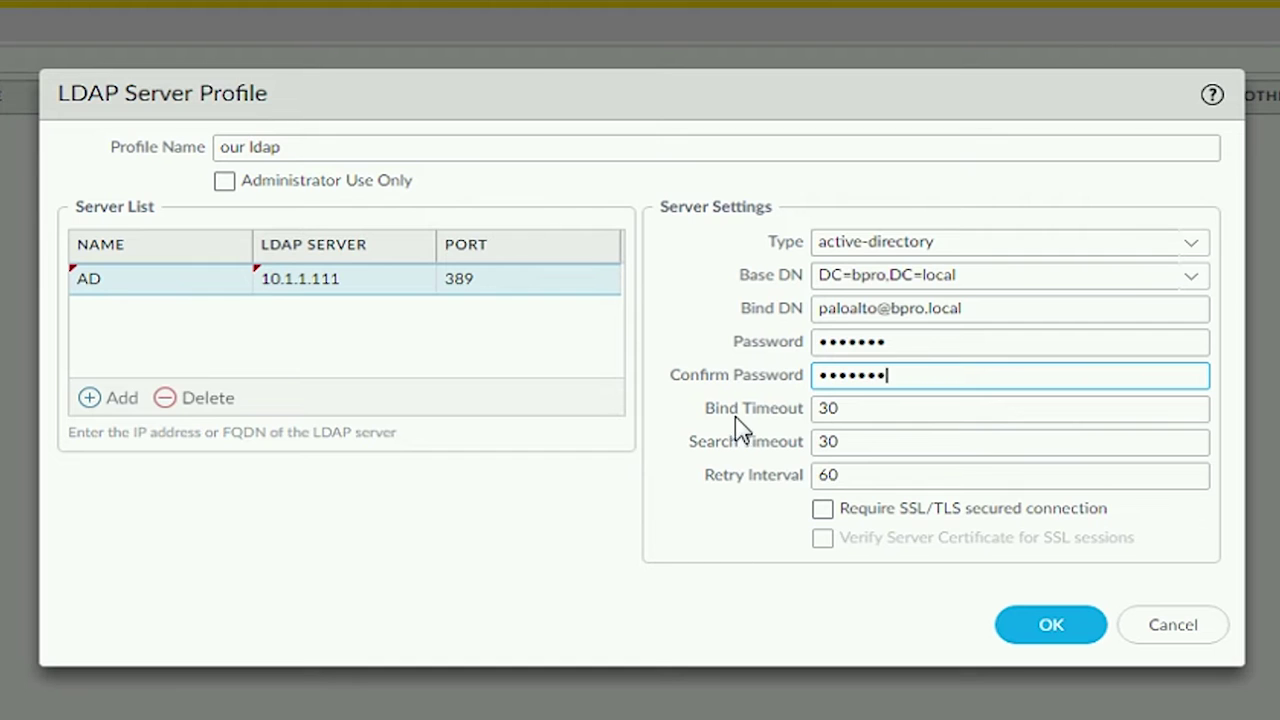
click(1051, 630)
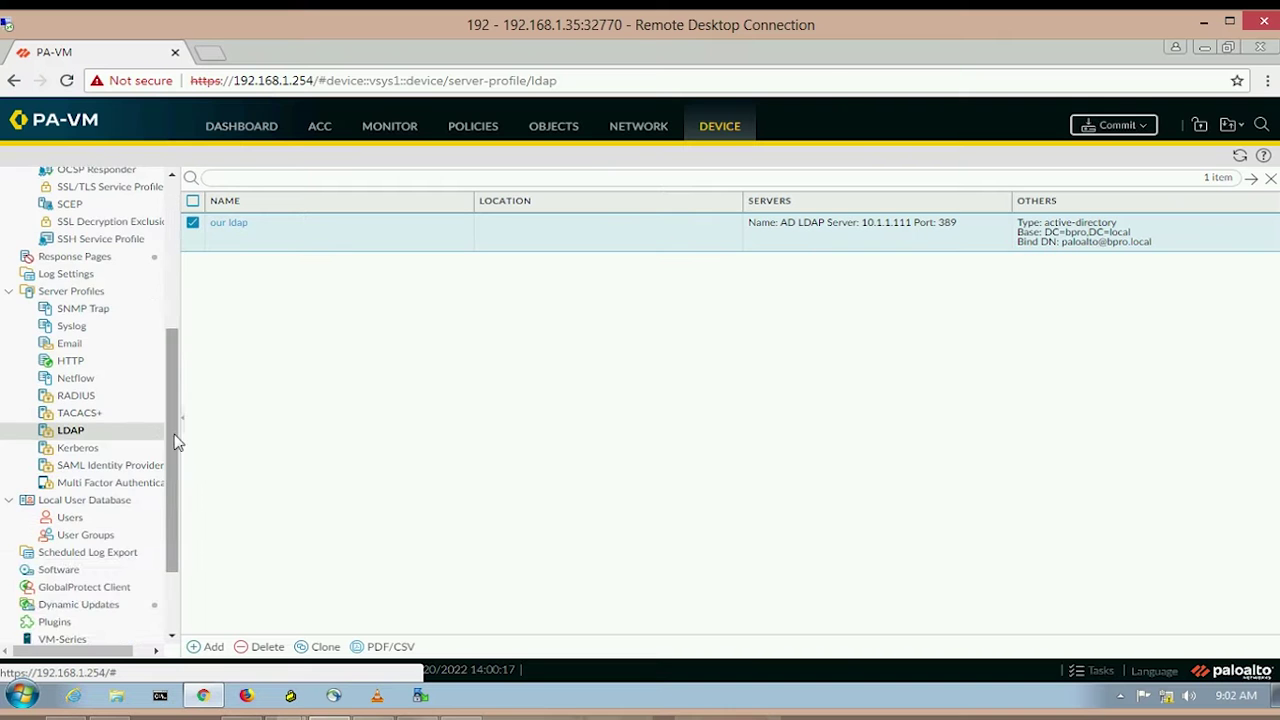
Go to Network > Zones to list the DMZ, INSIDE and OUTSIDE zones
drag(173, 433, 175, 301)
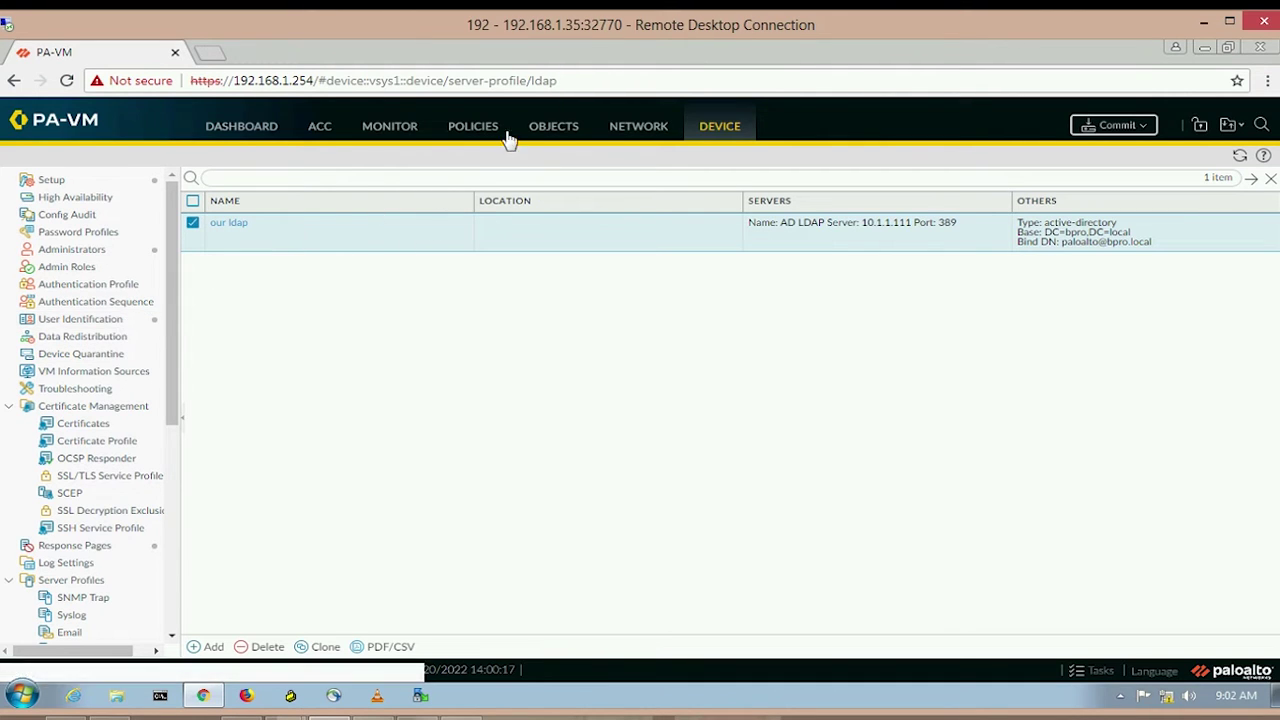
click(645, 132)
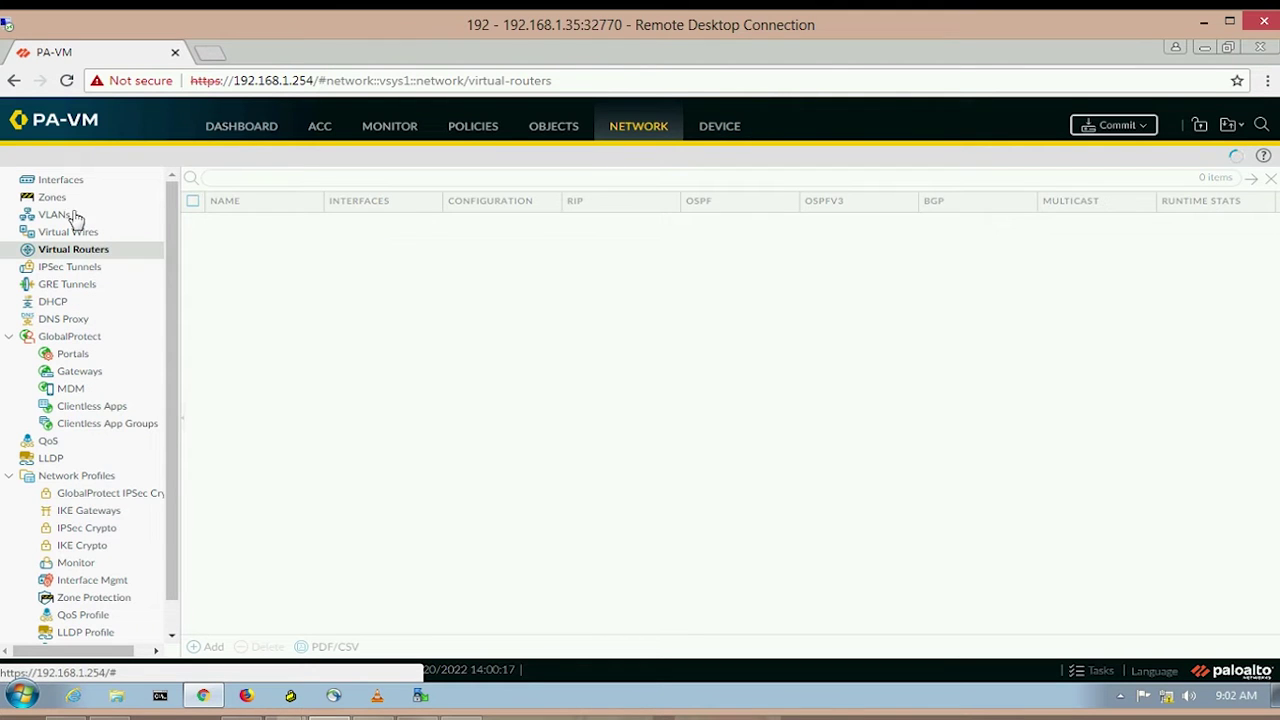
click(55, 197)
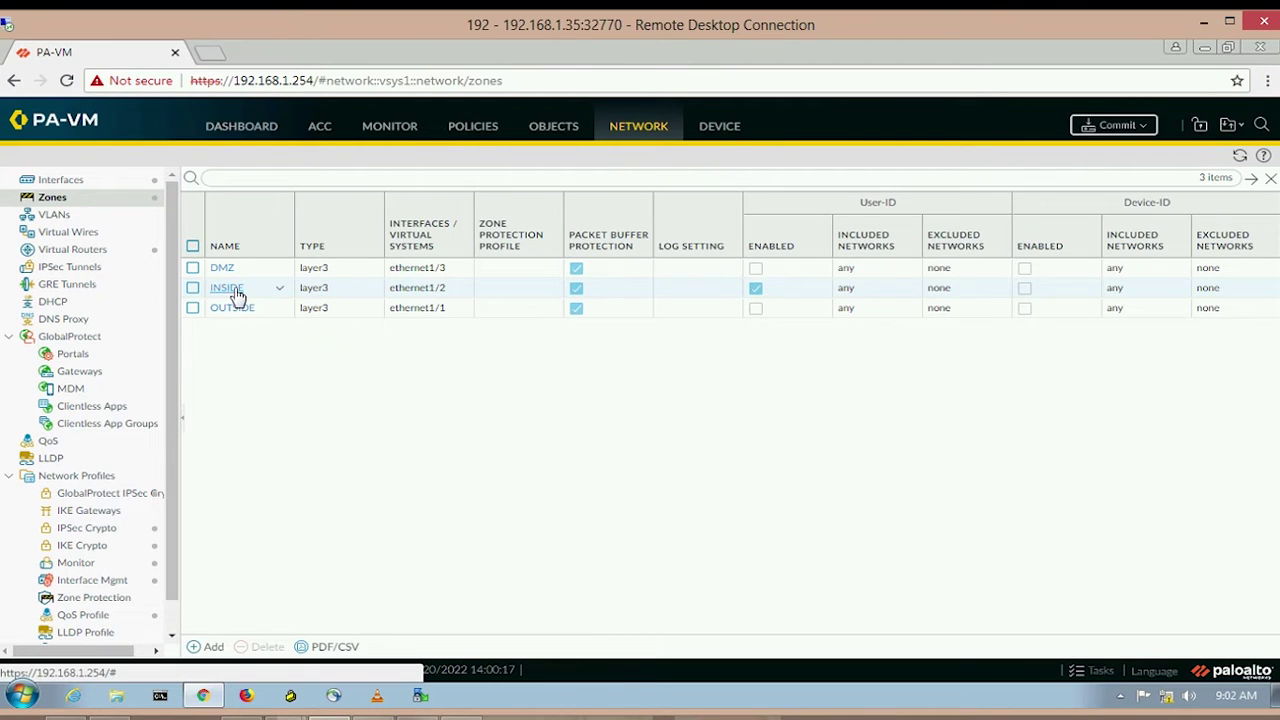
click(233, 290)
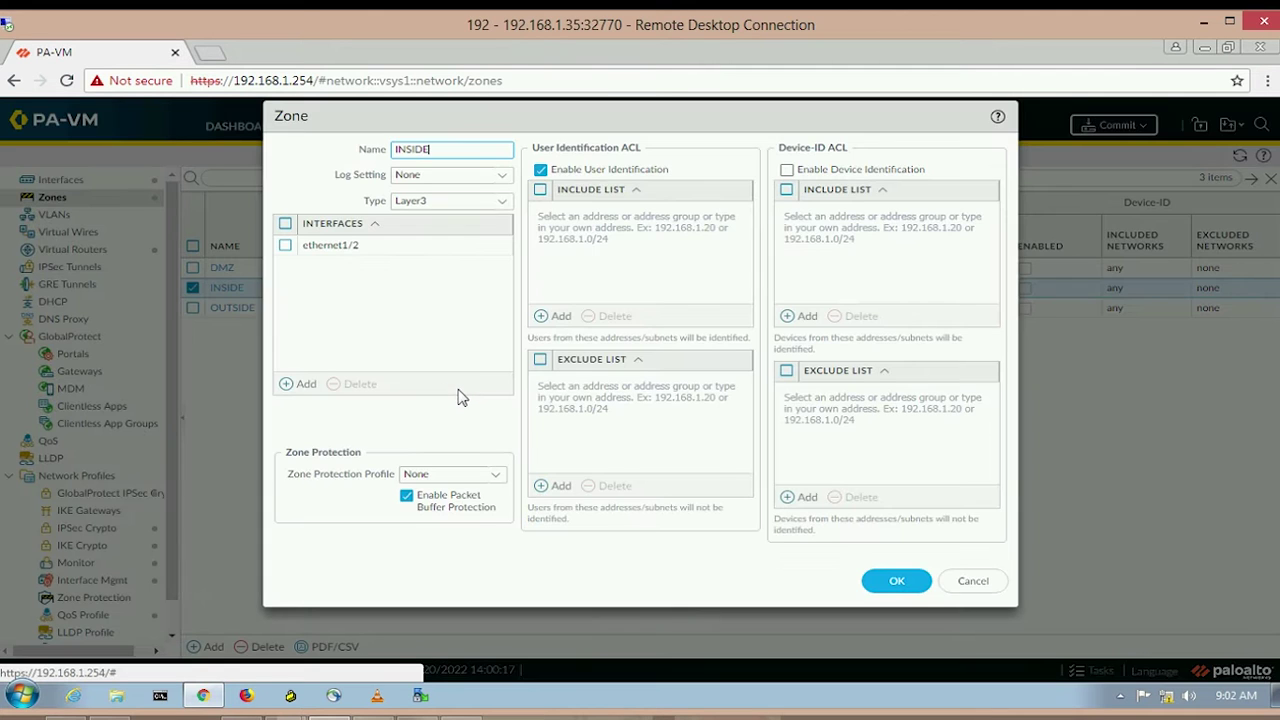
click(541, 172)
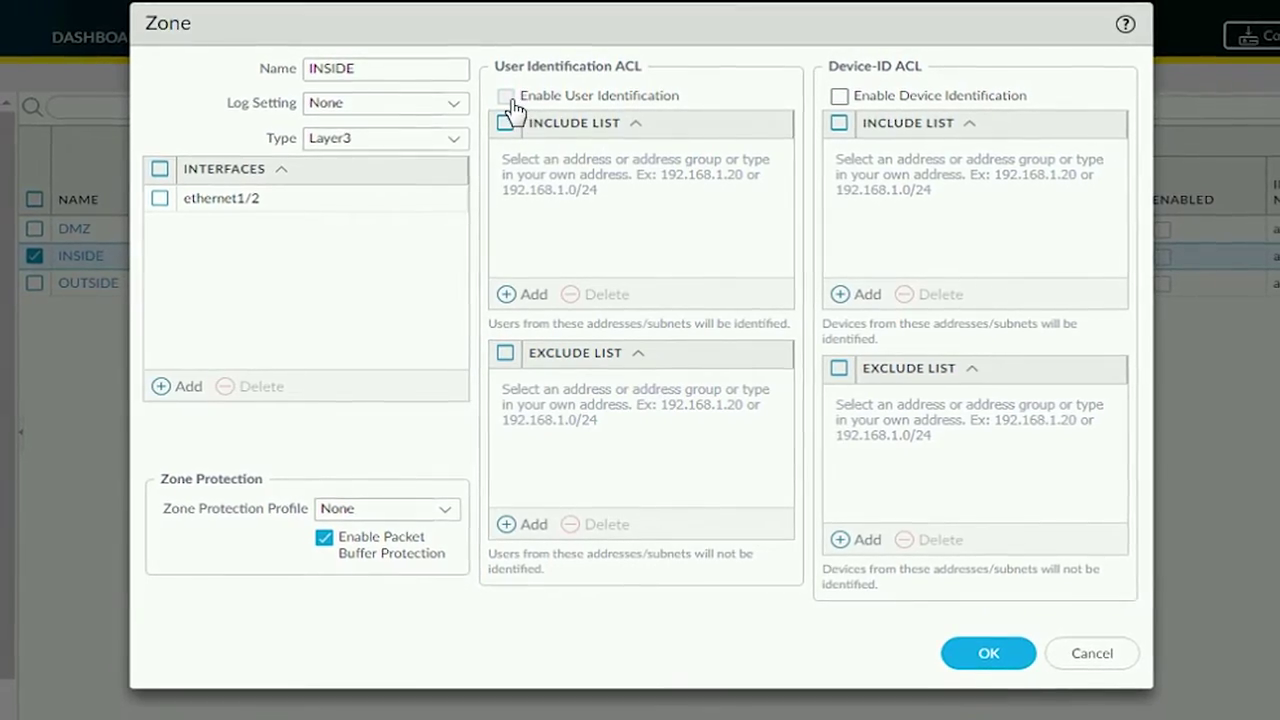
click(510, 100)
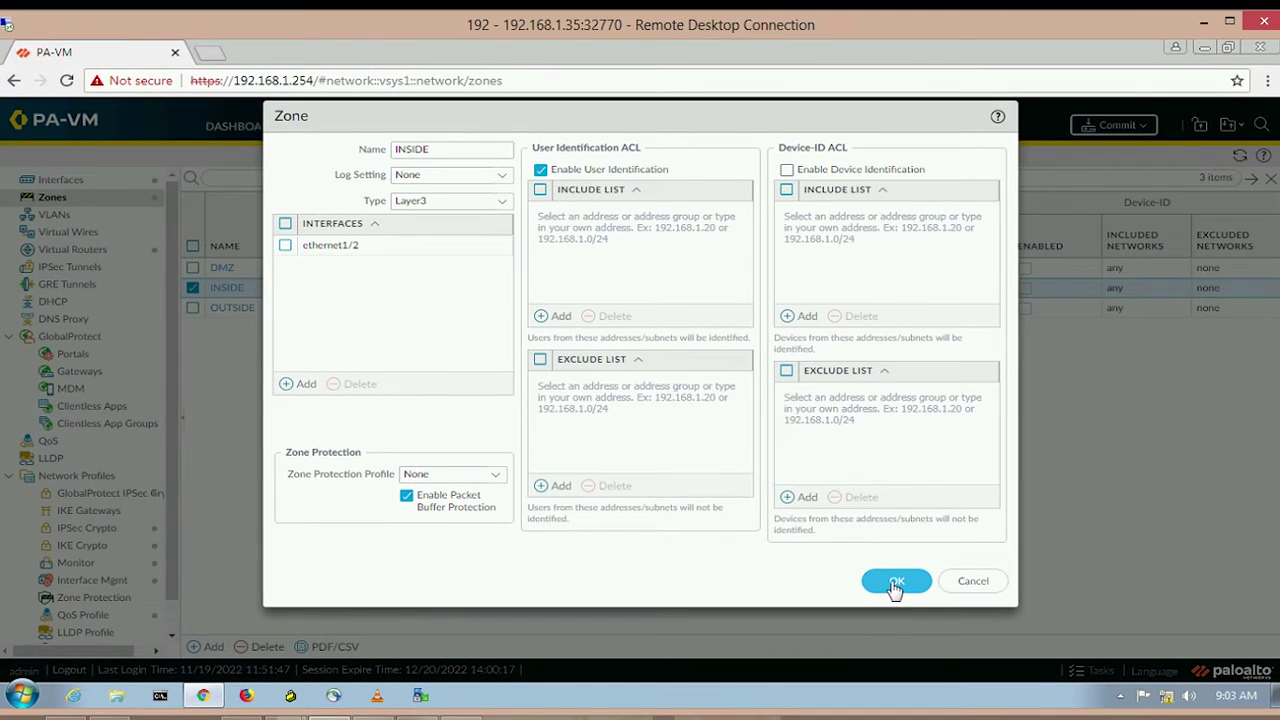
click(897, 585)
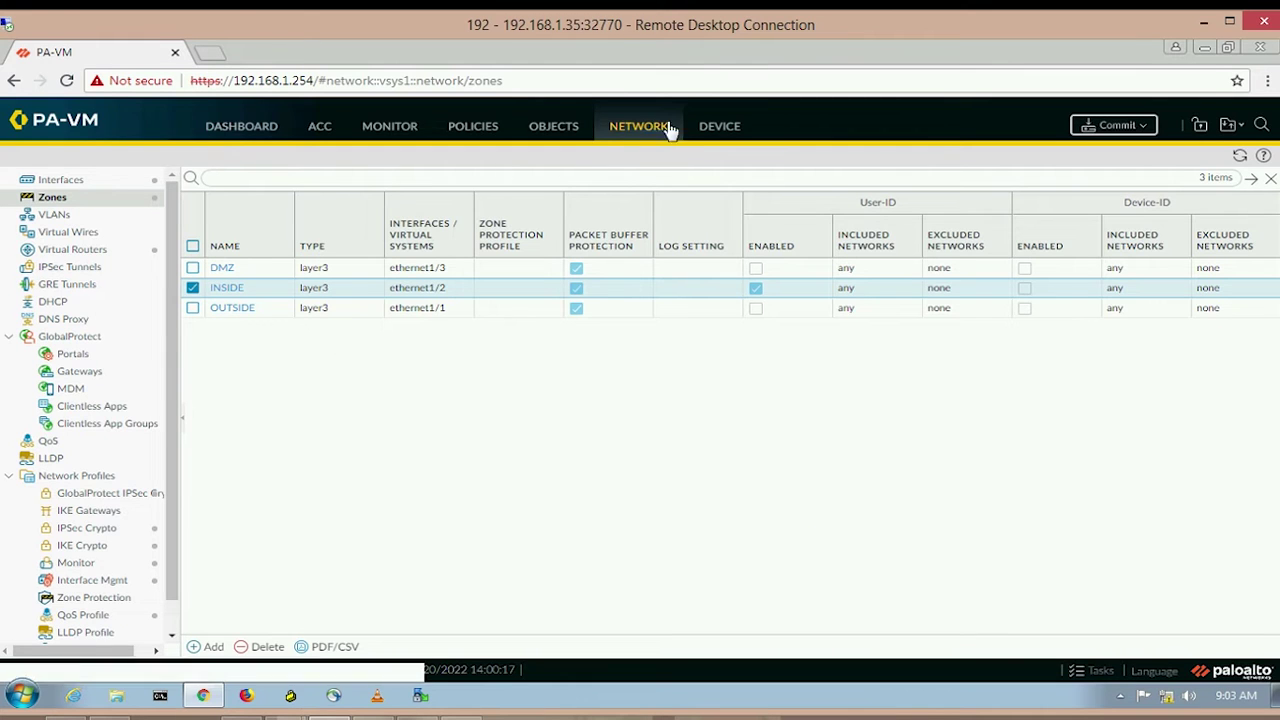
Open Device > Setup service route configuration and switch to customized per-service routes
click(733, 133)
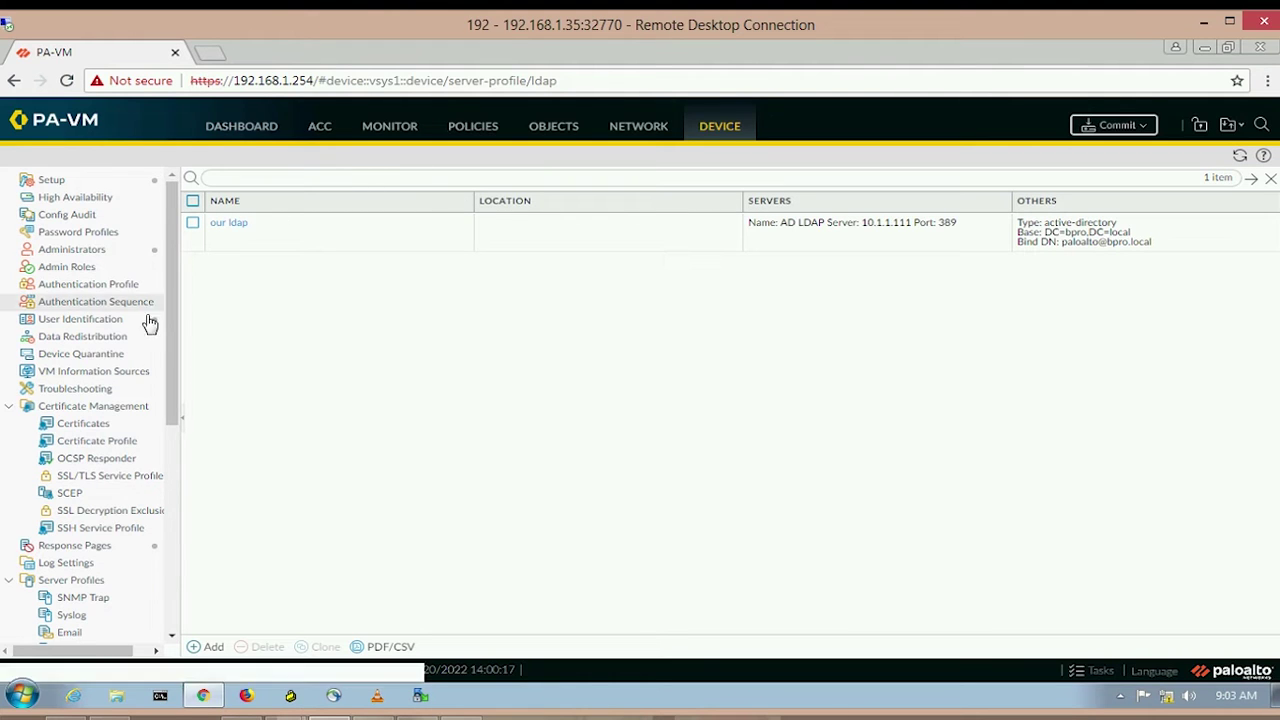
click(100, 186)
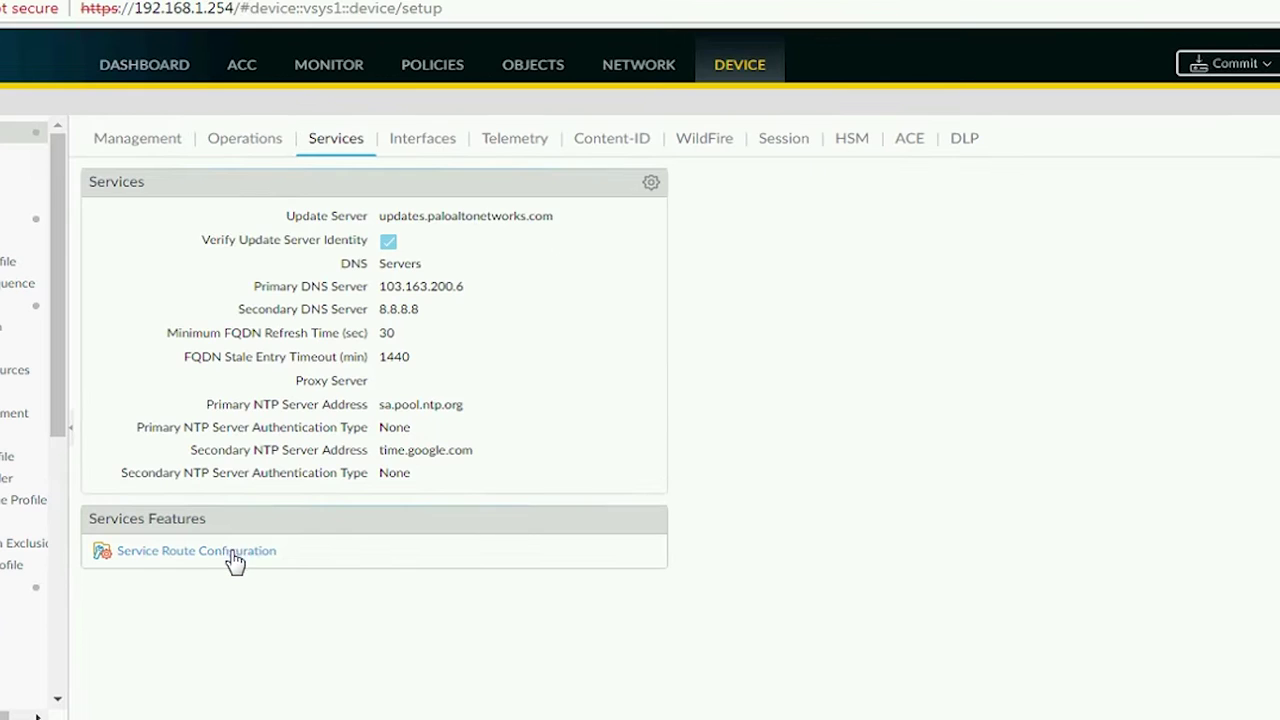
click(235, 555)
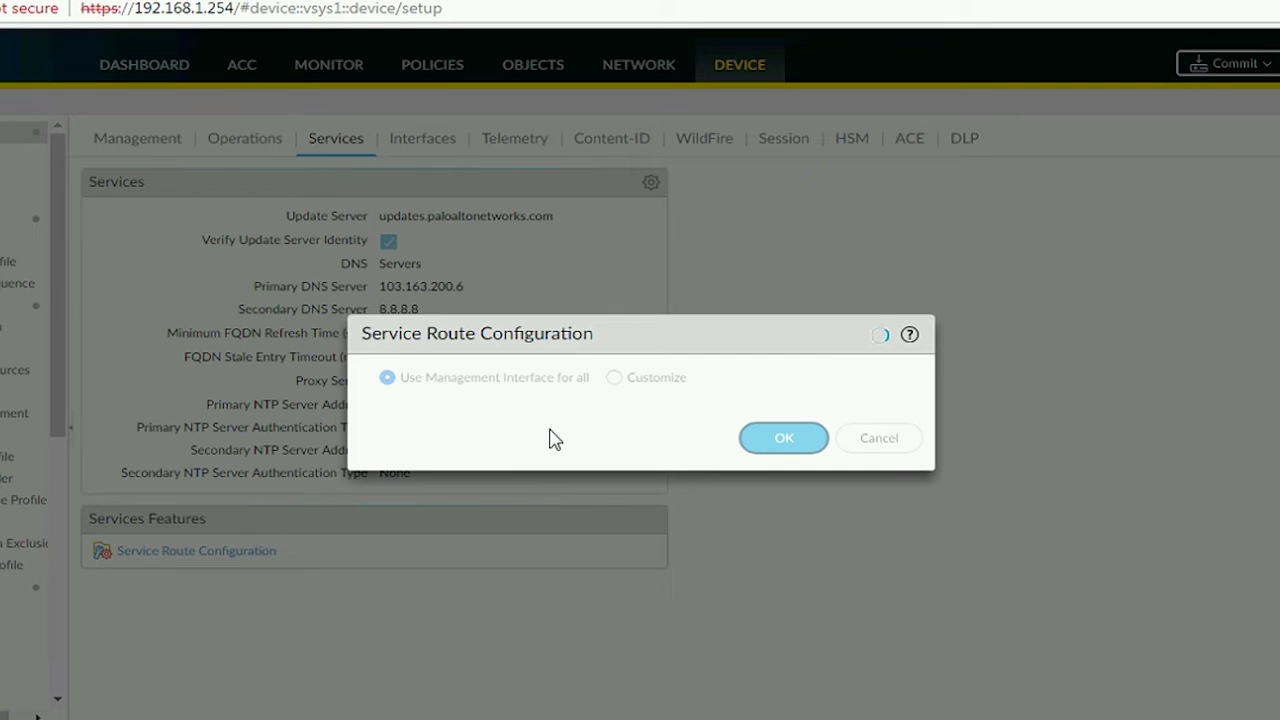
click(637, 380)
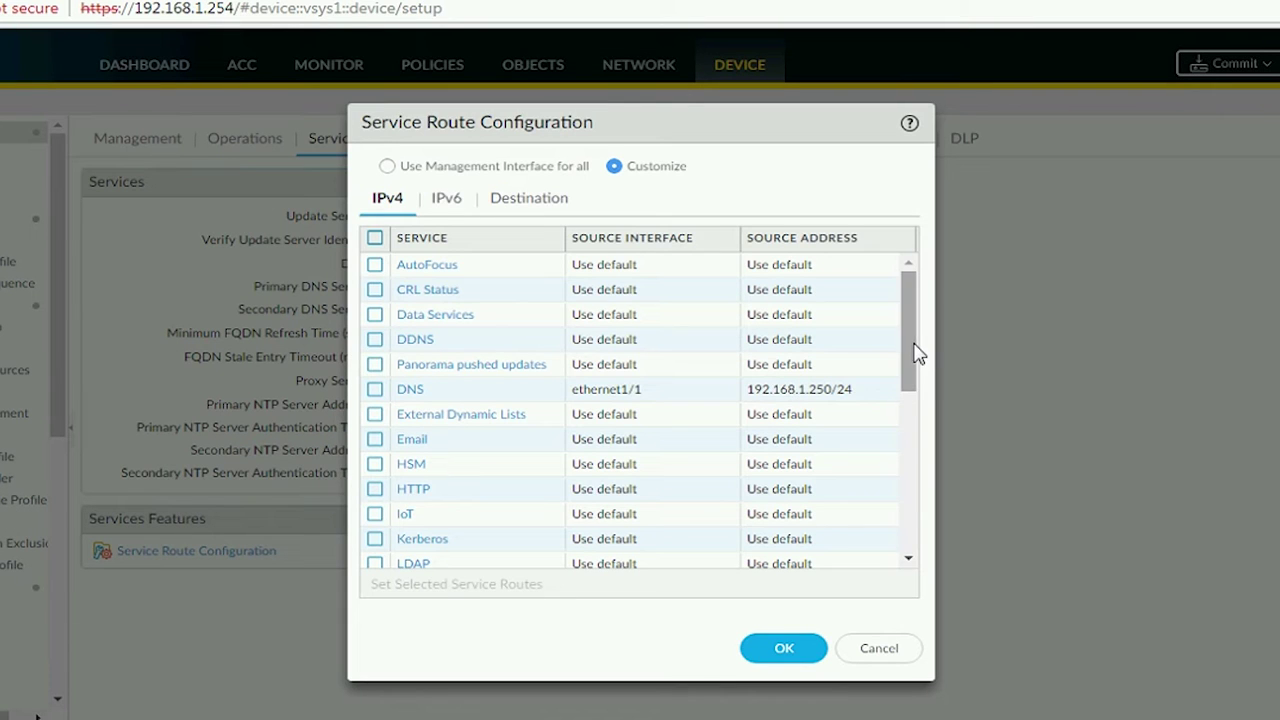
drag(914, 352, 900, 500)
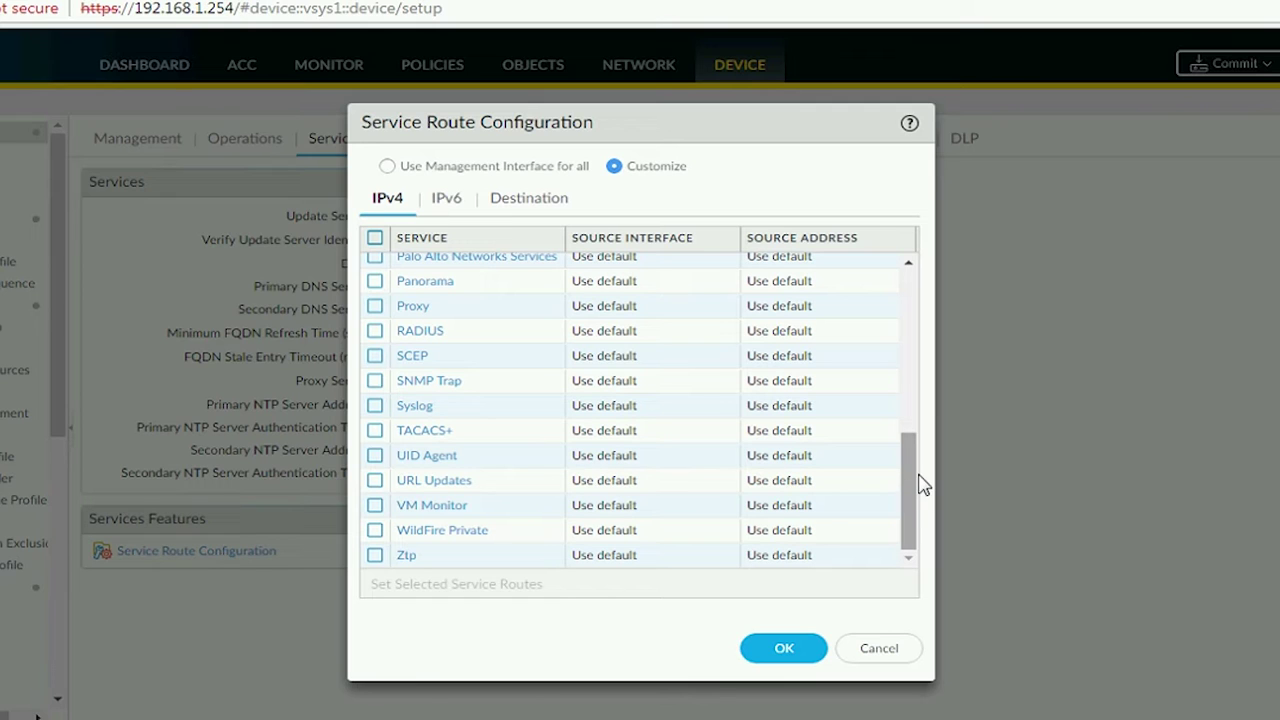
Source the UID Agent service route from ethernet1/2 at 10.1.1.250/24
click(375, 458)
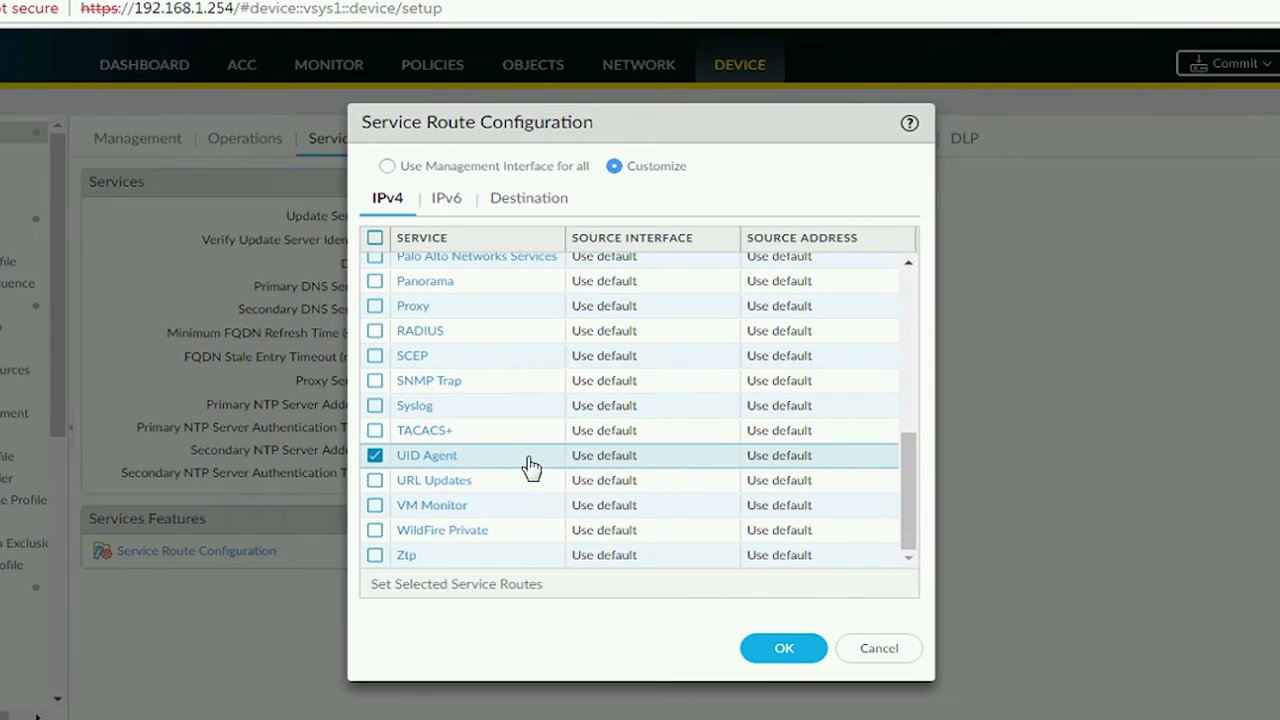
click(437, 456)
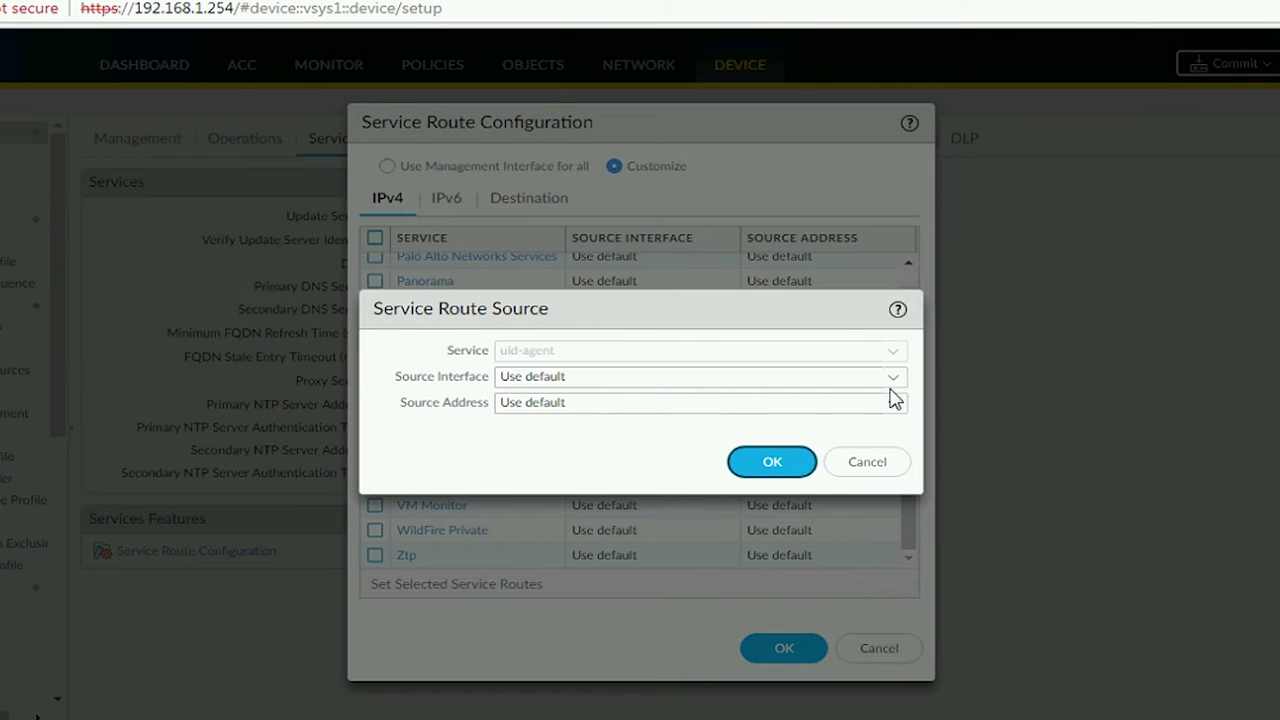
click(893, 378)
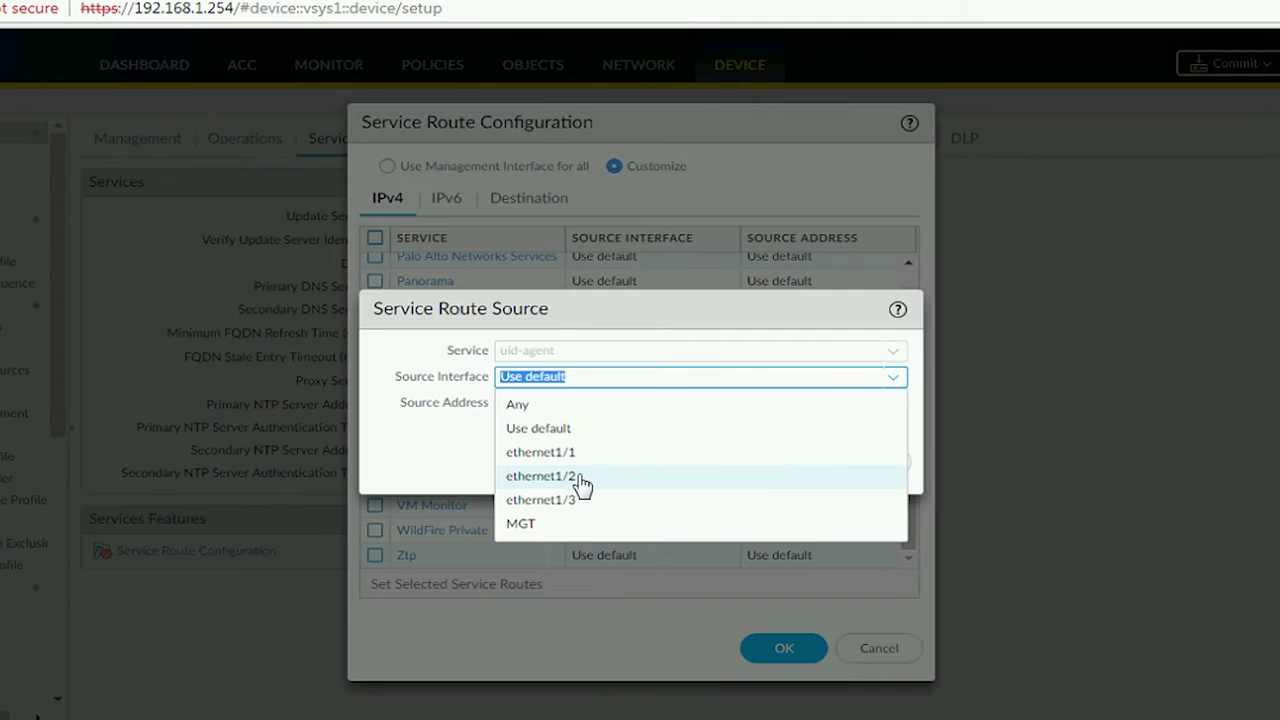
click(580, 478)
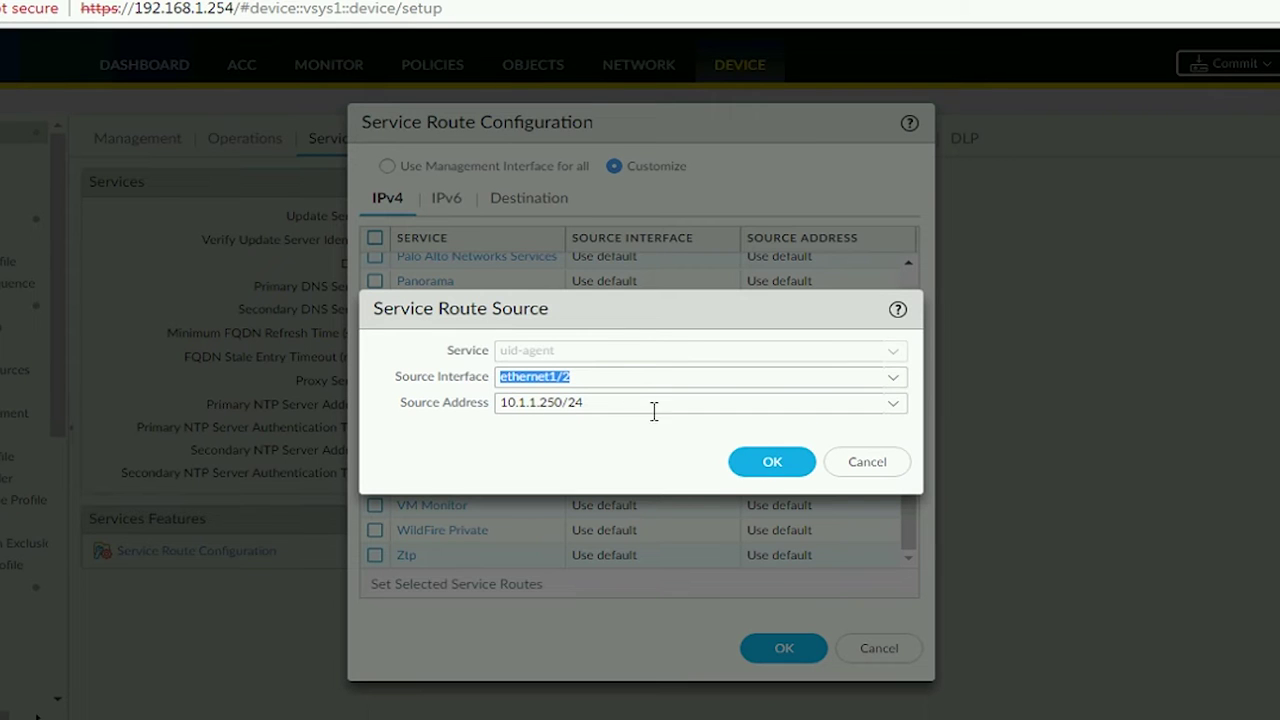
click(768, 464)
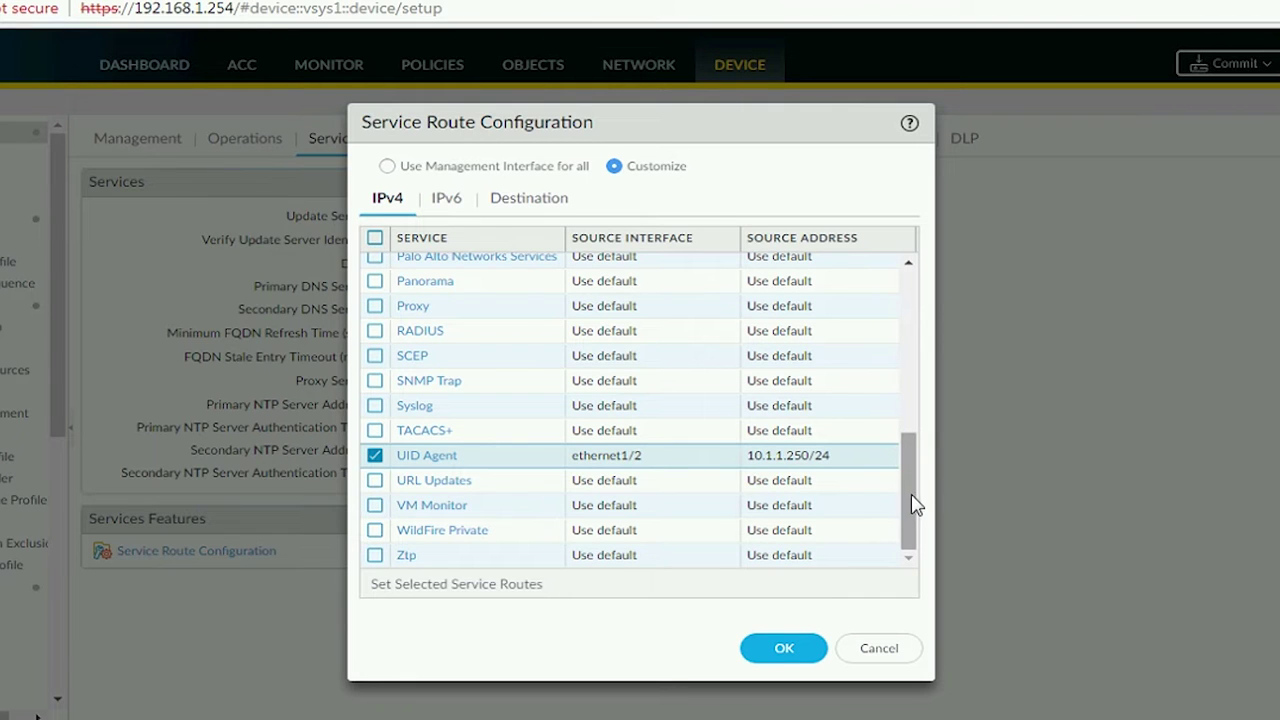
drag(912, 508, 888, 438)
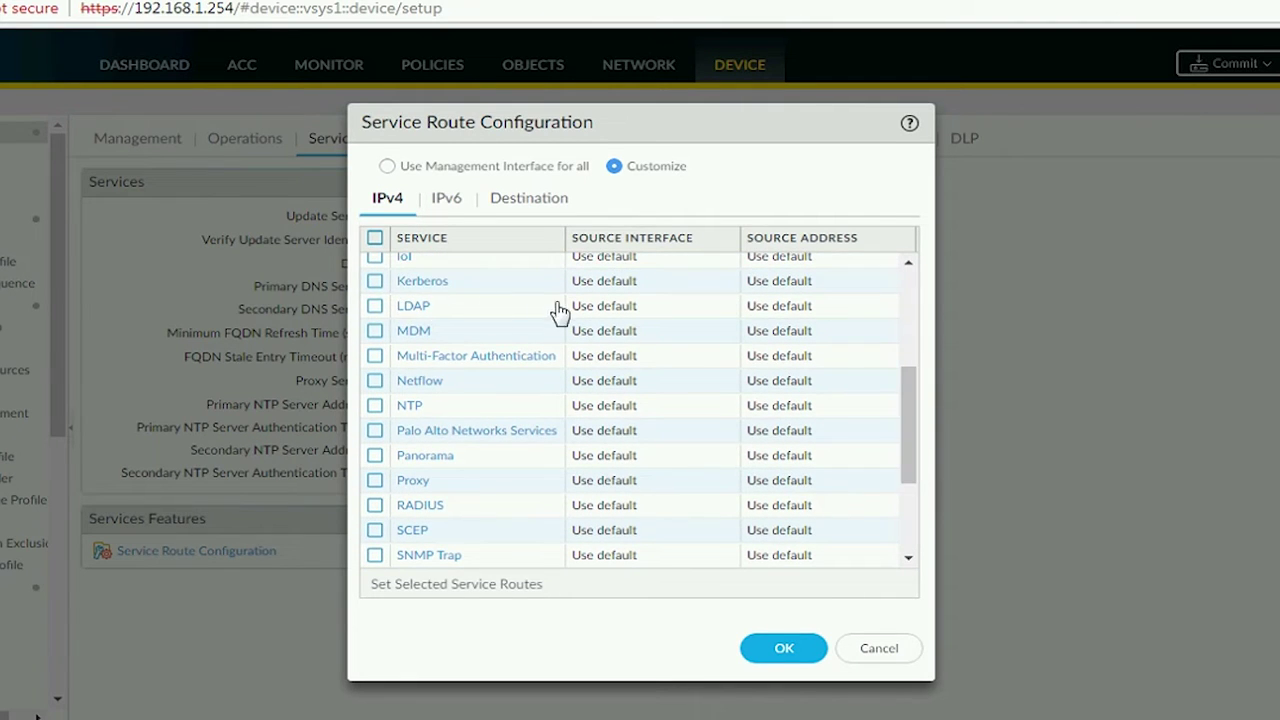
Route the LDAP service through ethernet1/2 at 10.1.1.250/24
click(414, 308)
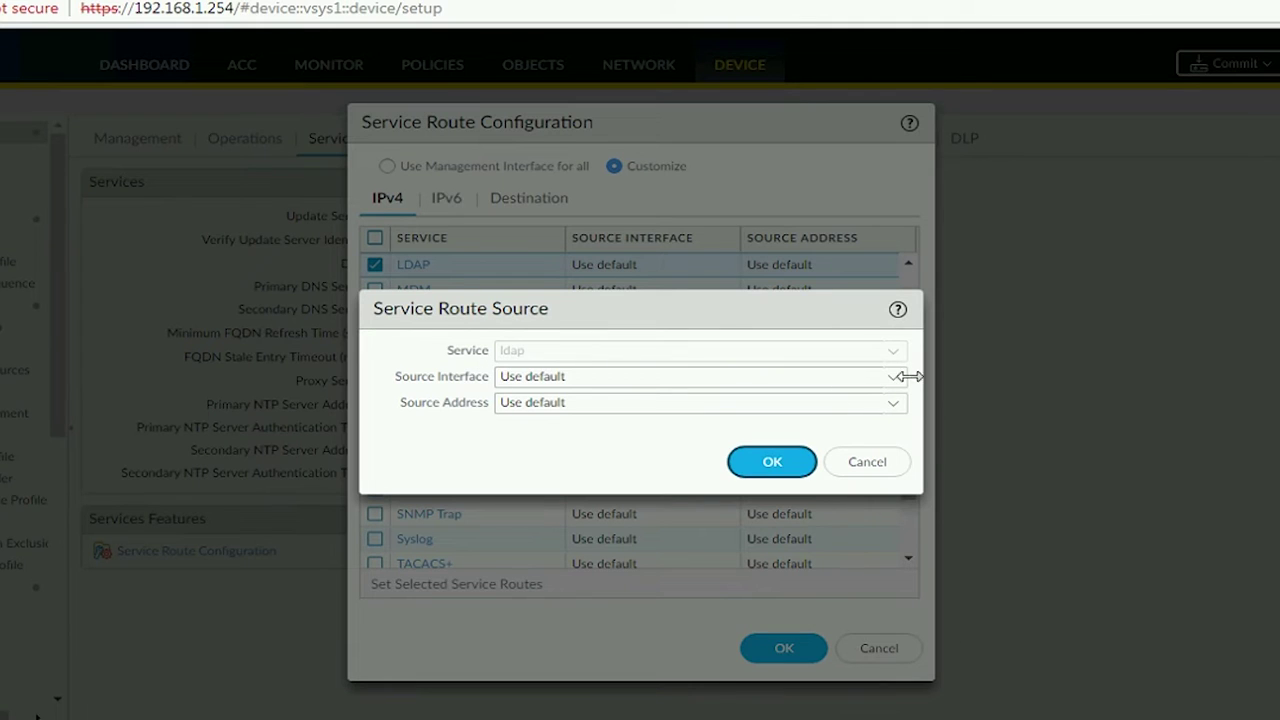
click(900, 379)
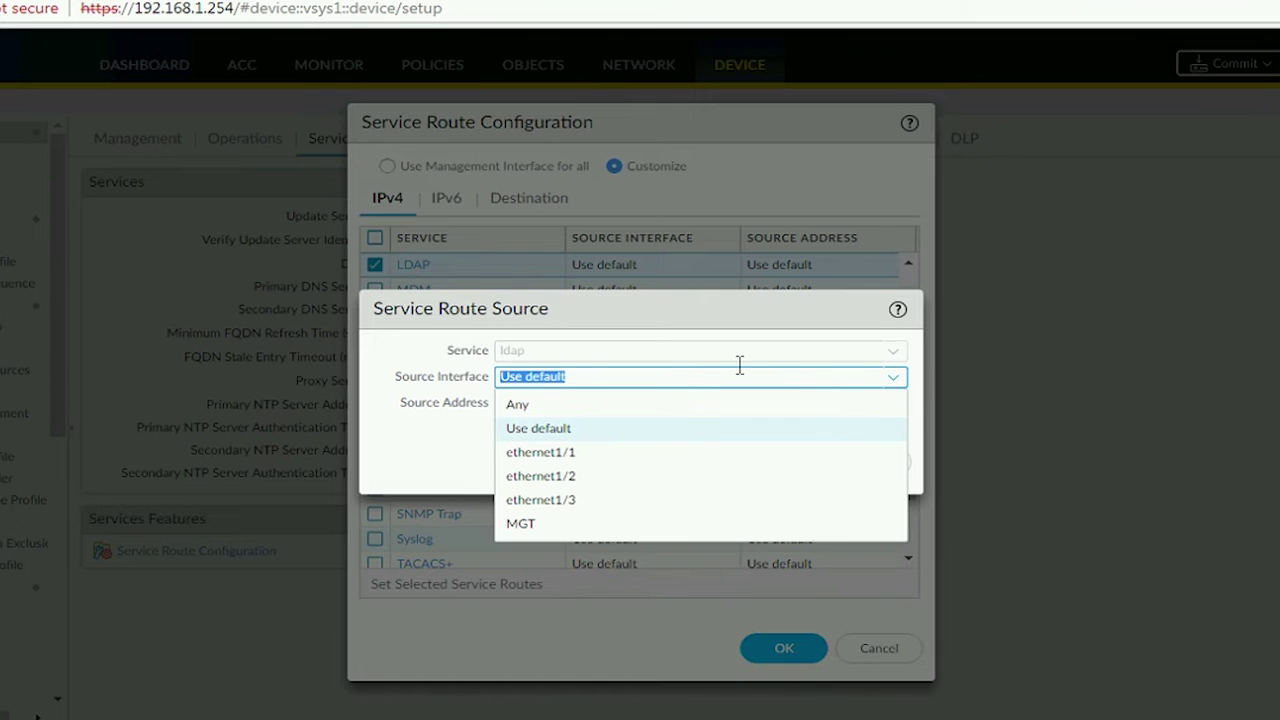
click(605, 476)
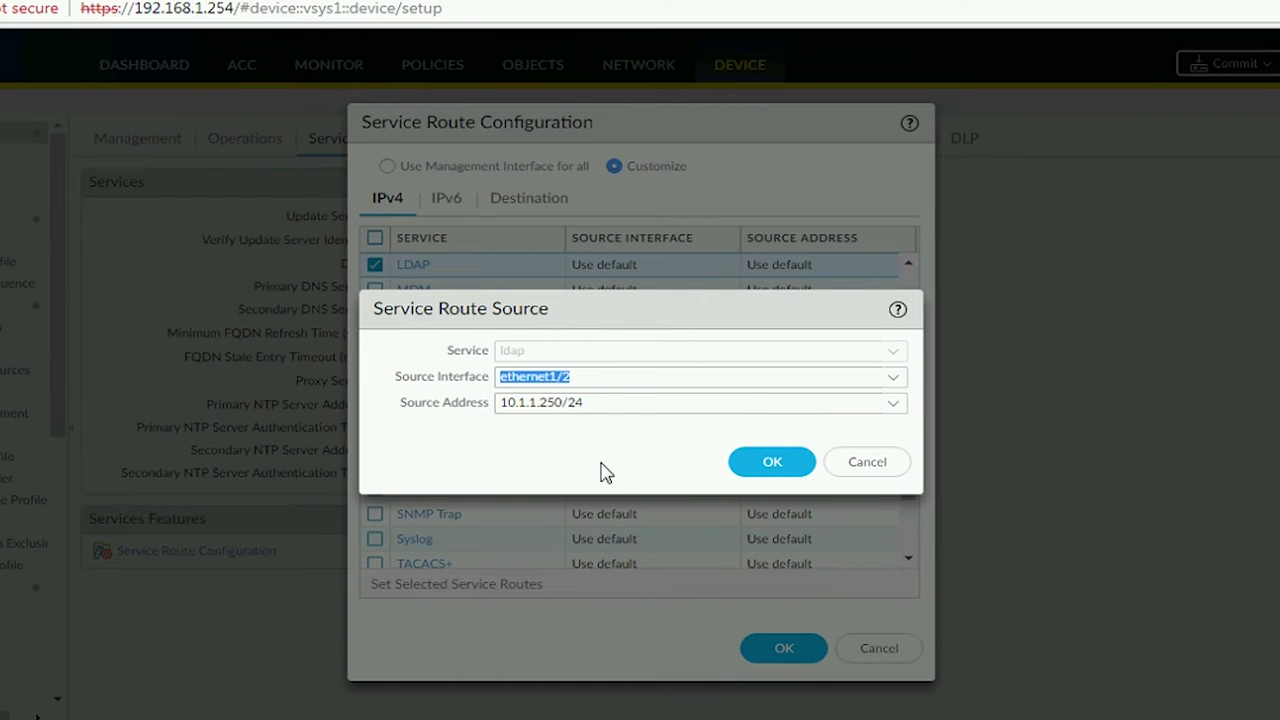
click(770, 462)
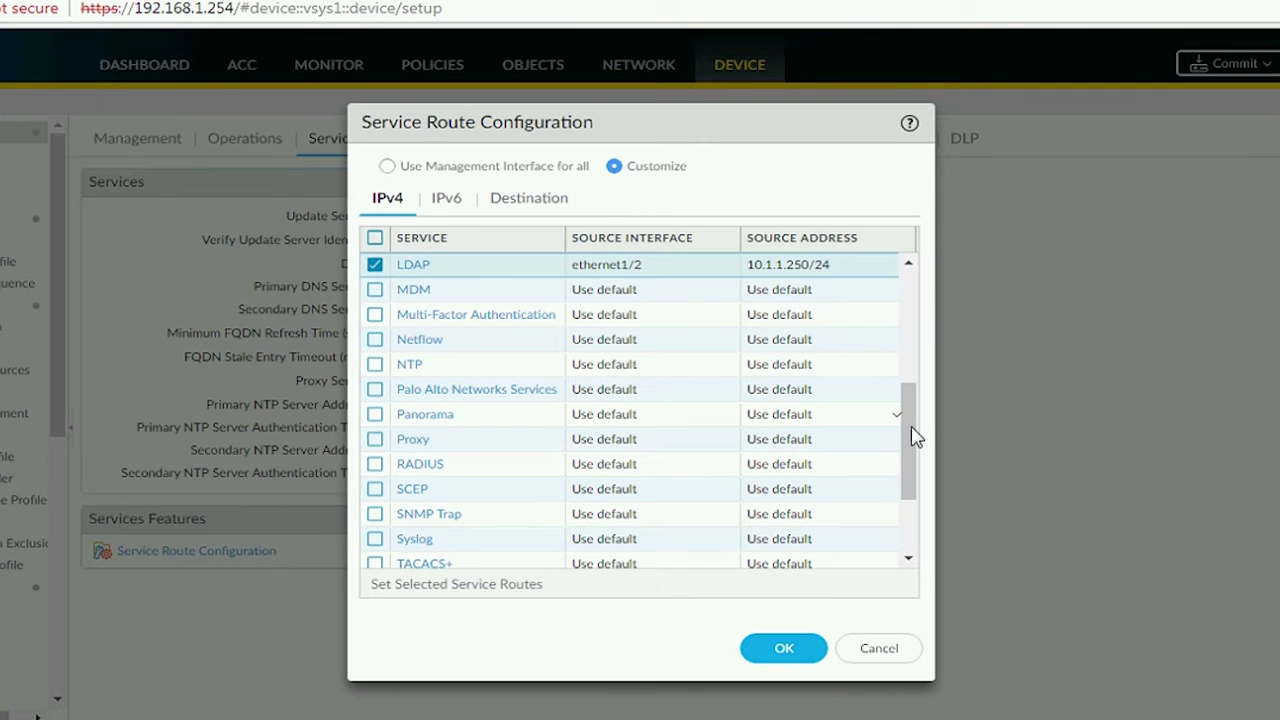
drag(913, 417, 907, 373)
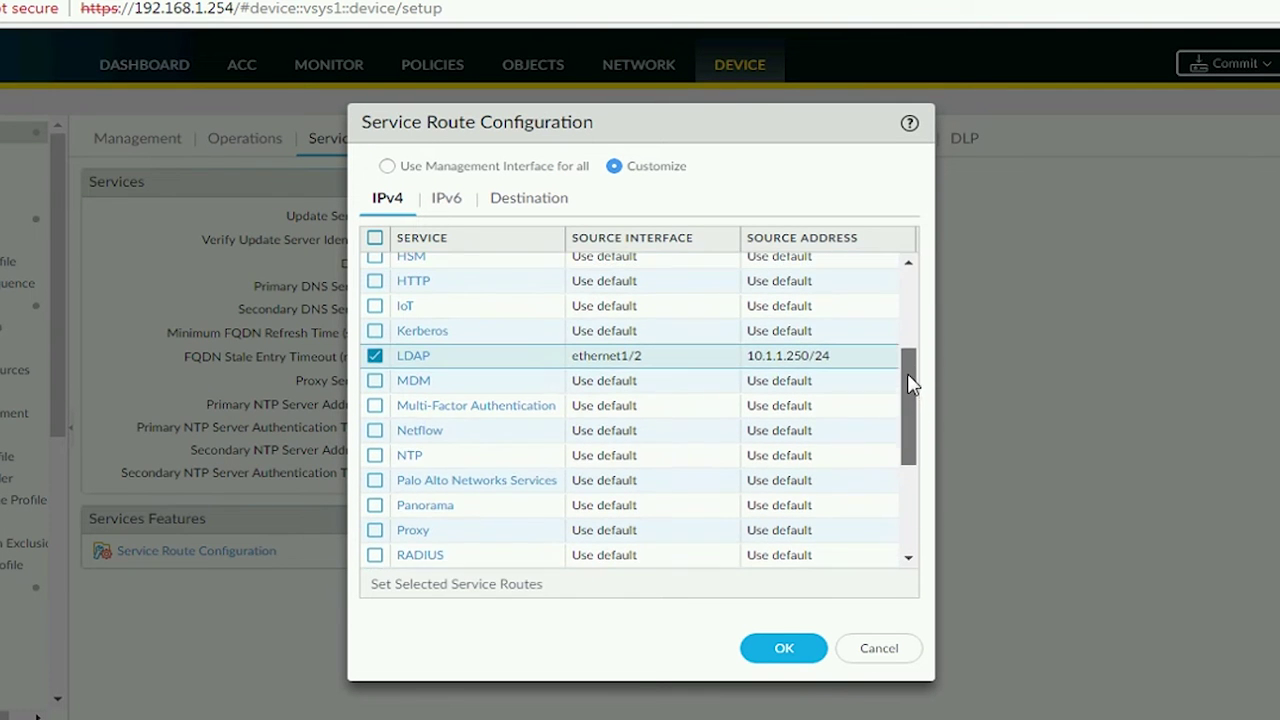
Route Kerberos through ethernet1/2 at 10.1.1.250/24 and save the service route settings
click(416, 340)
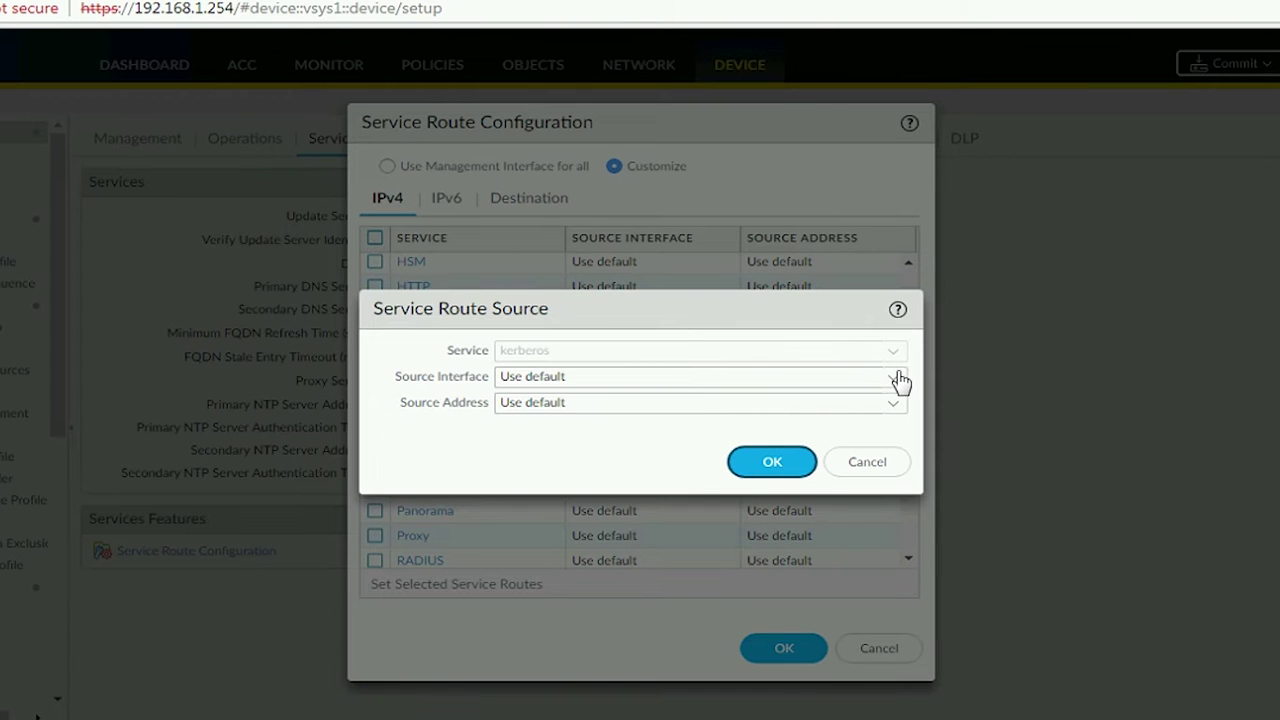
click(897, 378)
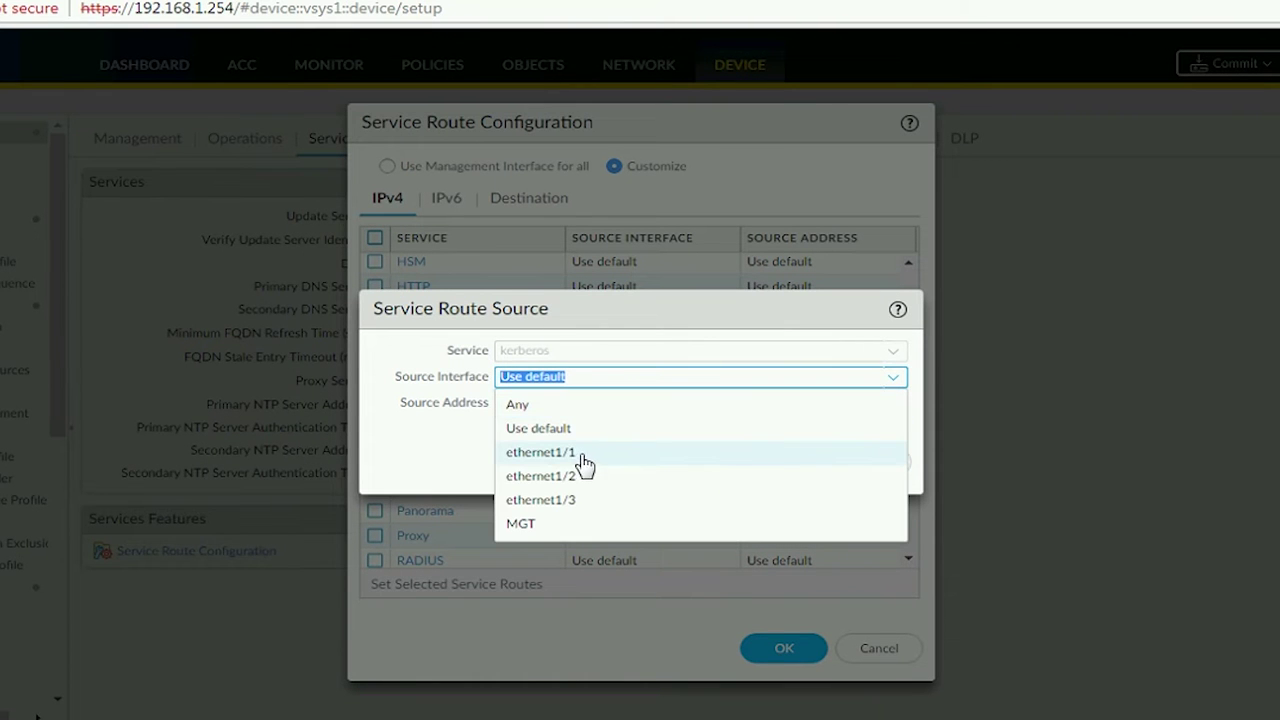
click(584, 482)
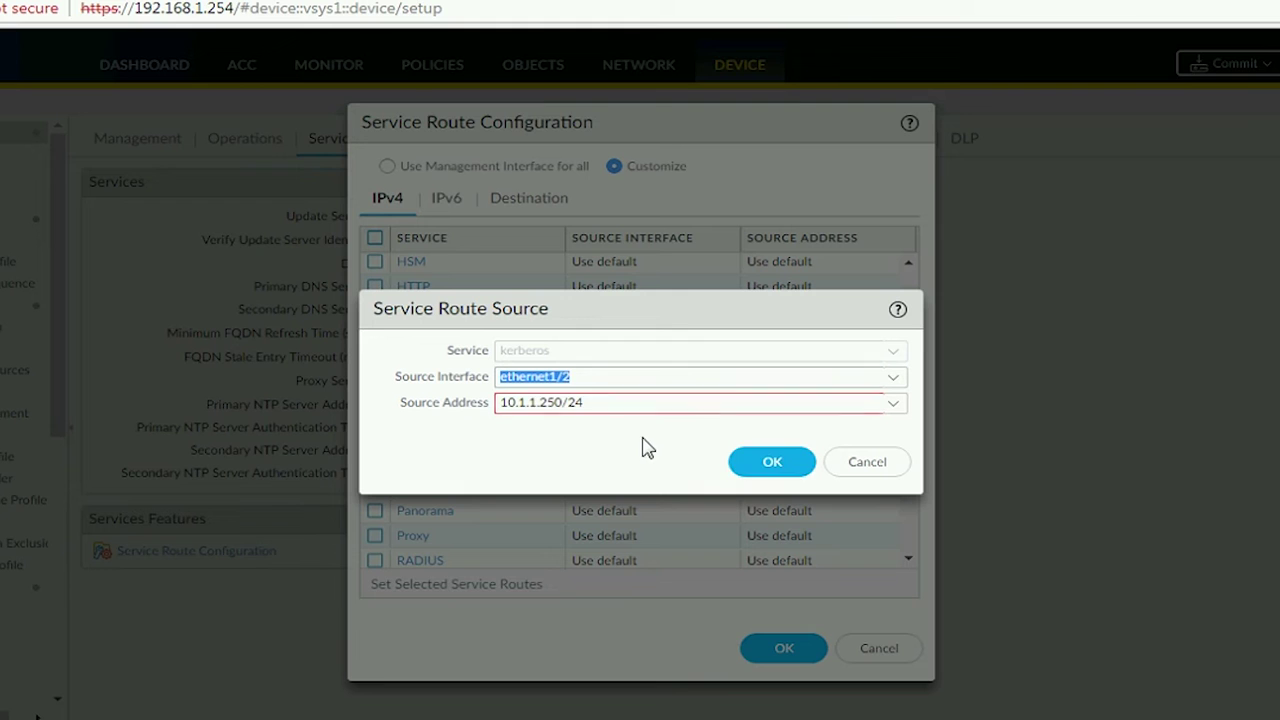
click(780, 460)
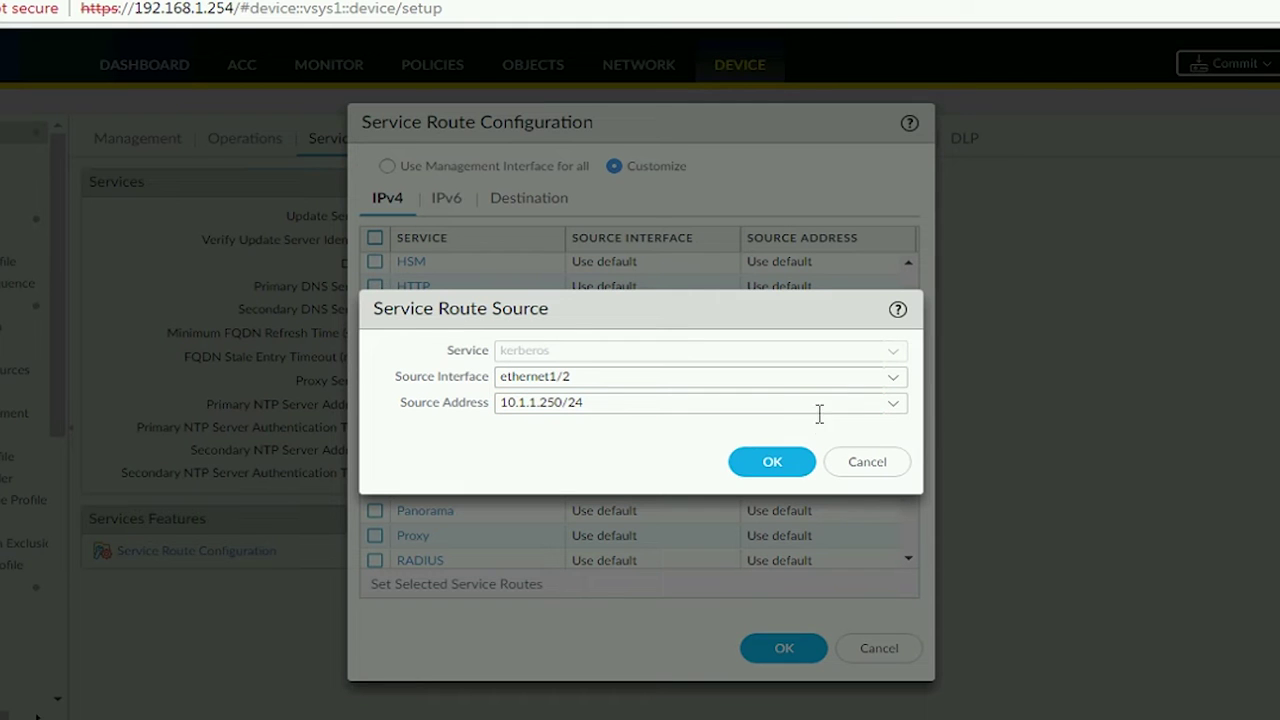
click(775, 462)
click(784, 650)
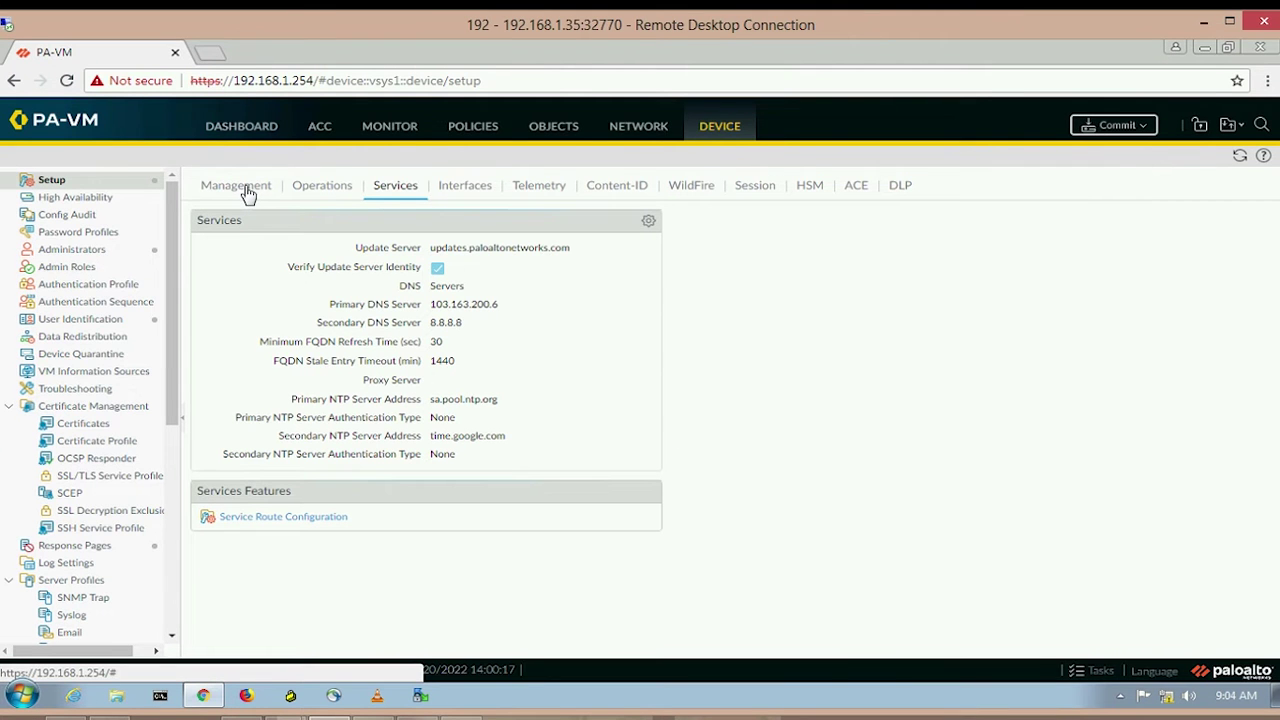
scroll(171, 224, down, 2)
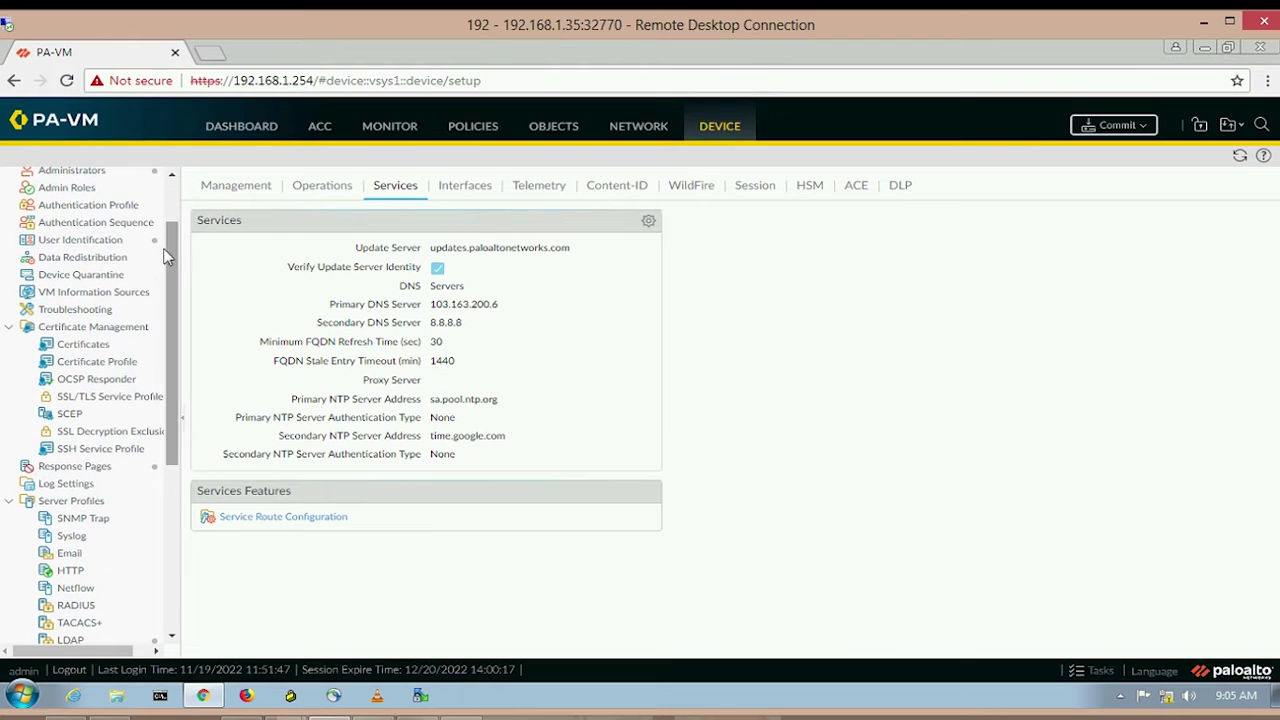
Enter the monitoring account username, domain bpro.local and its password in User-ID Agent Setup
click(112, 241)
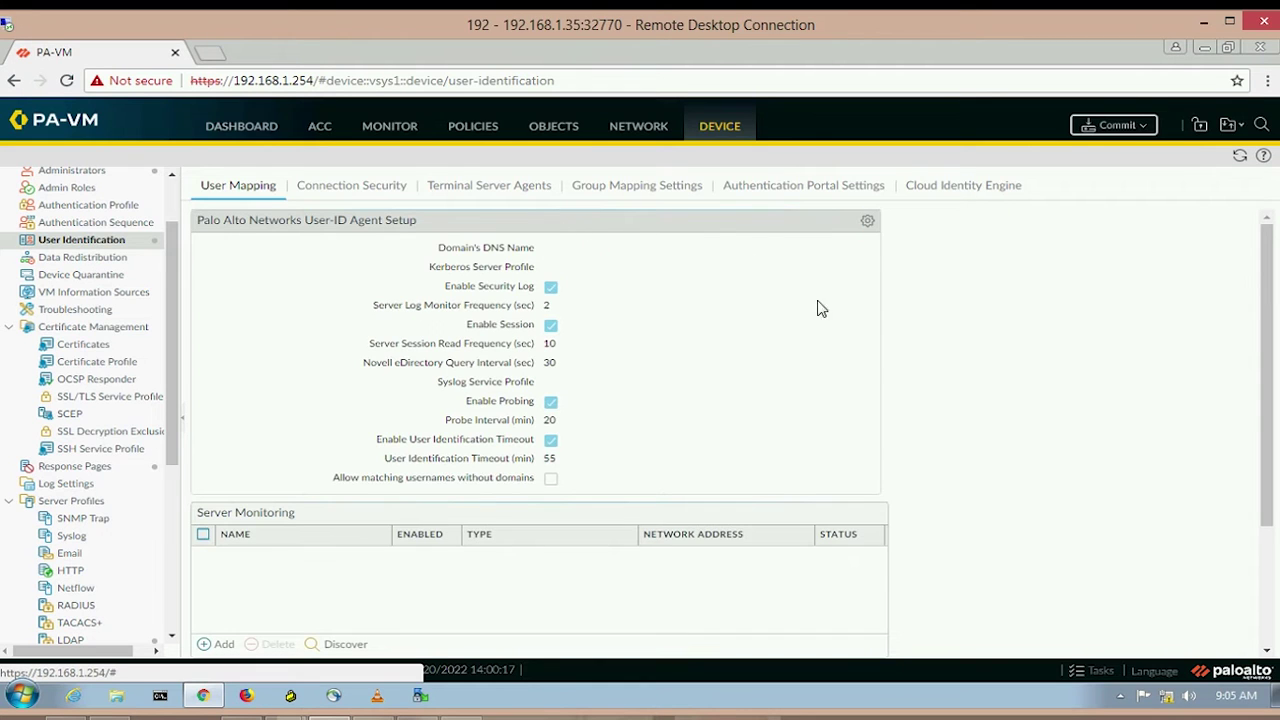
click(868, 222)
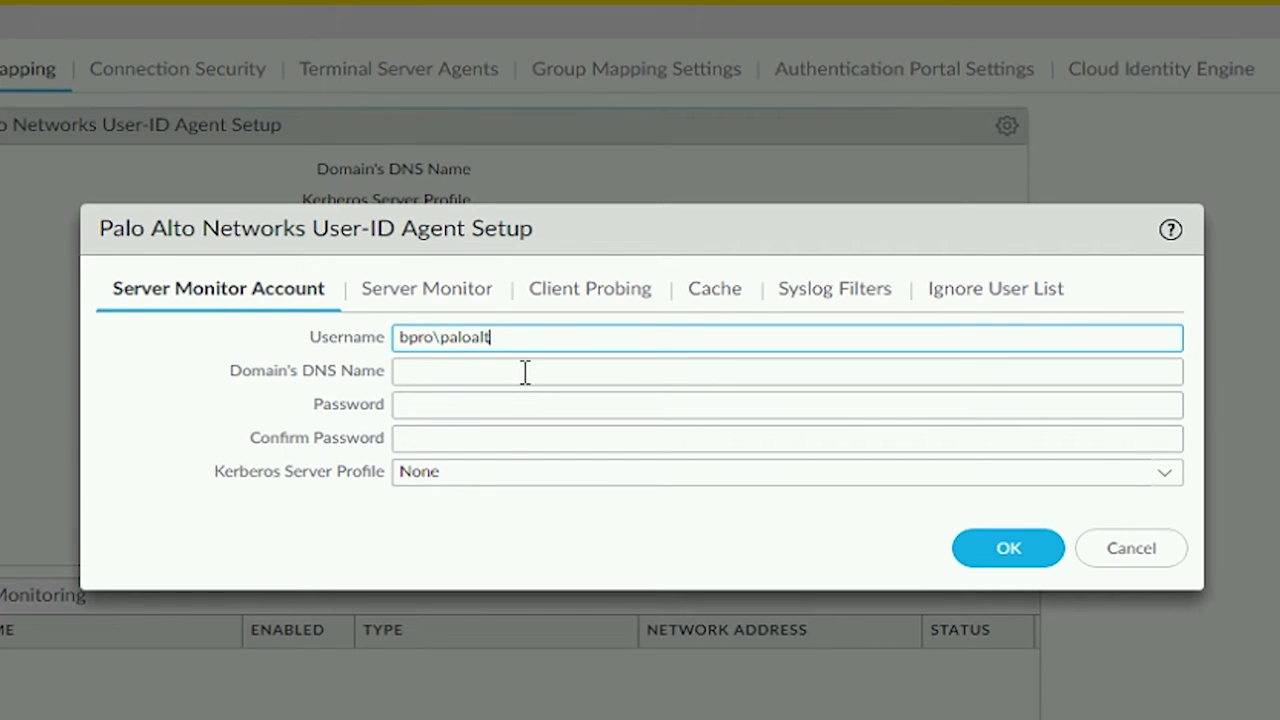
click(525, 371)
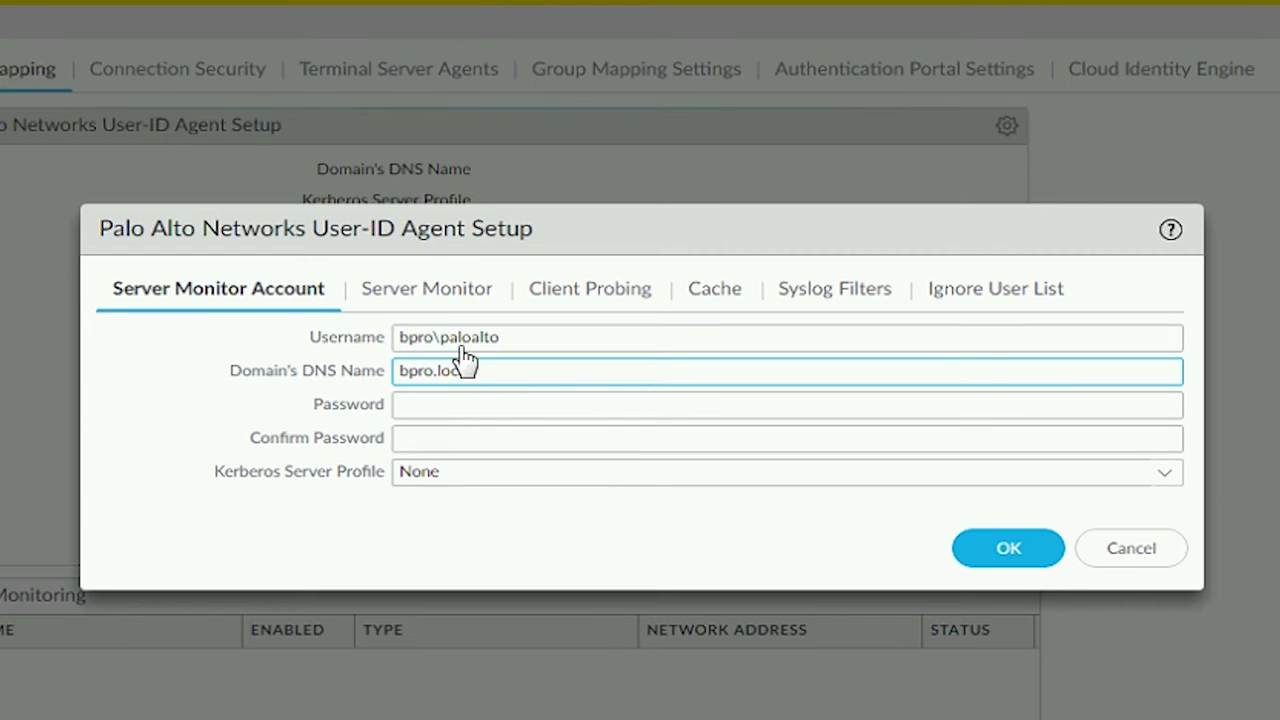
click(454, 406)
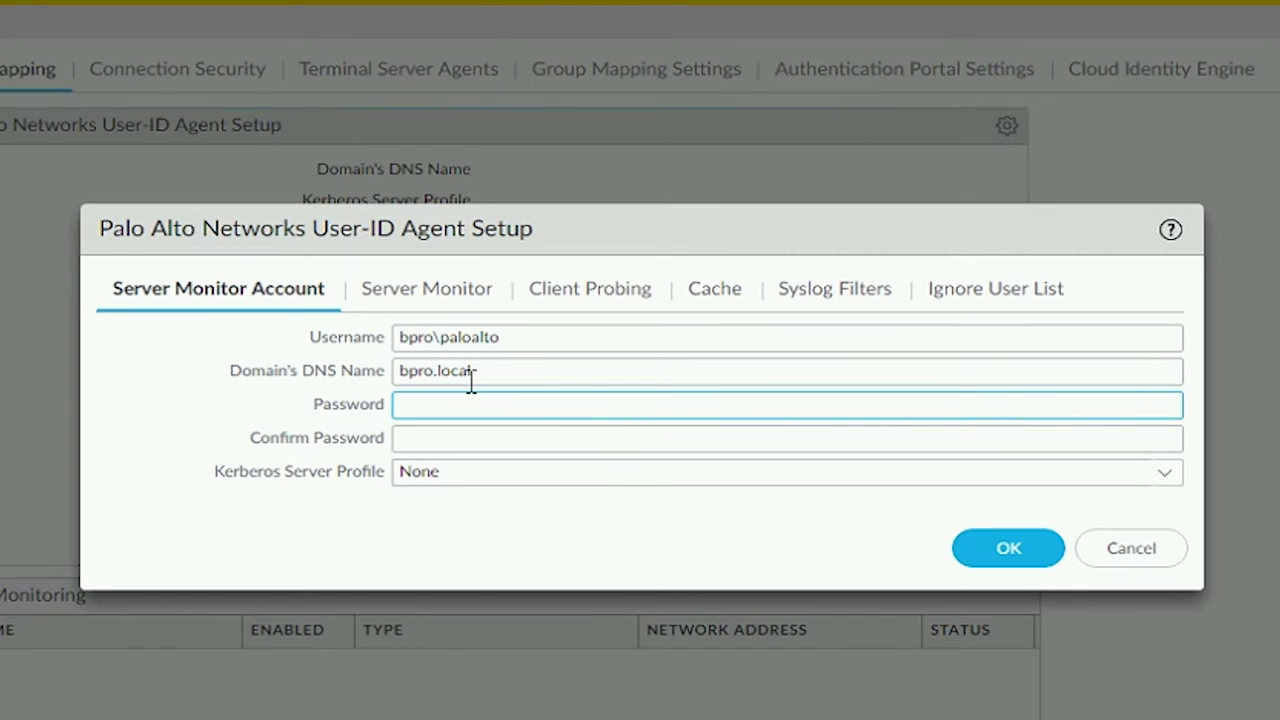
text(a)
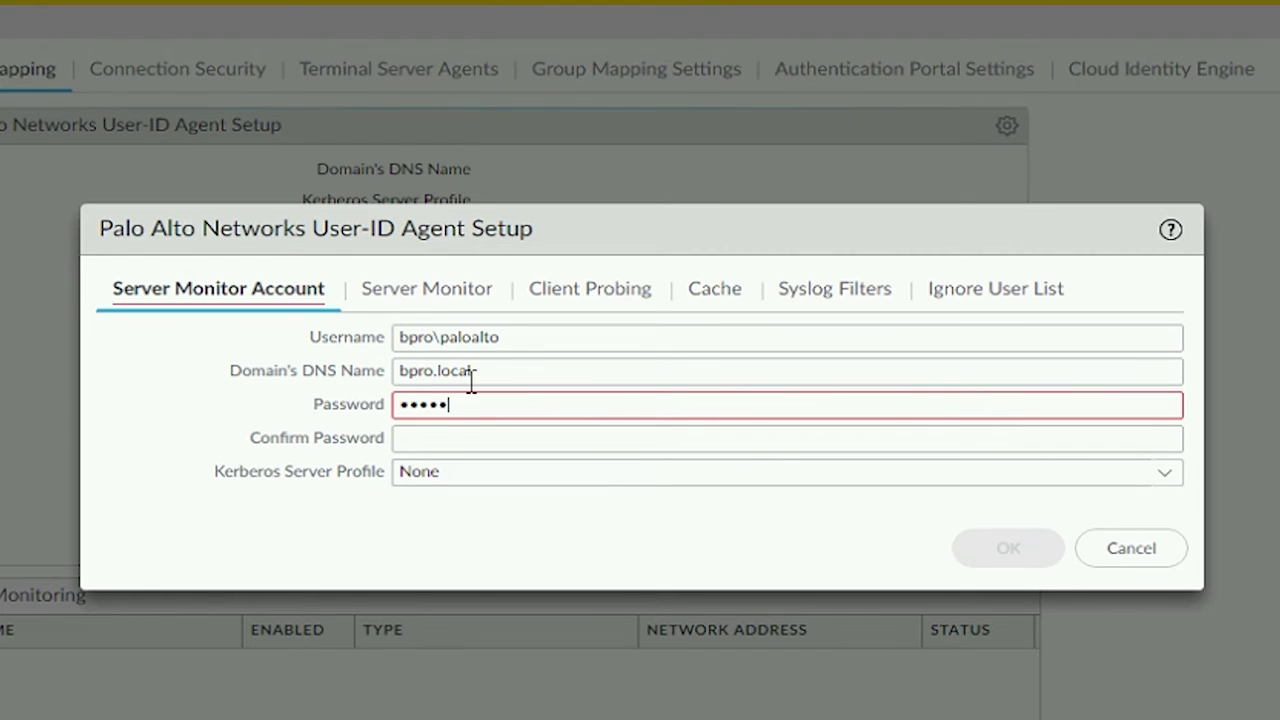
key(Tab)
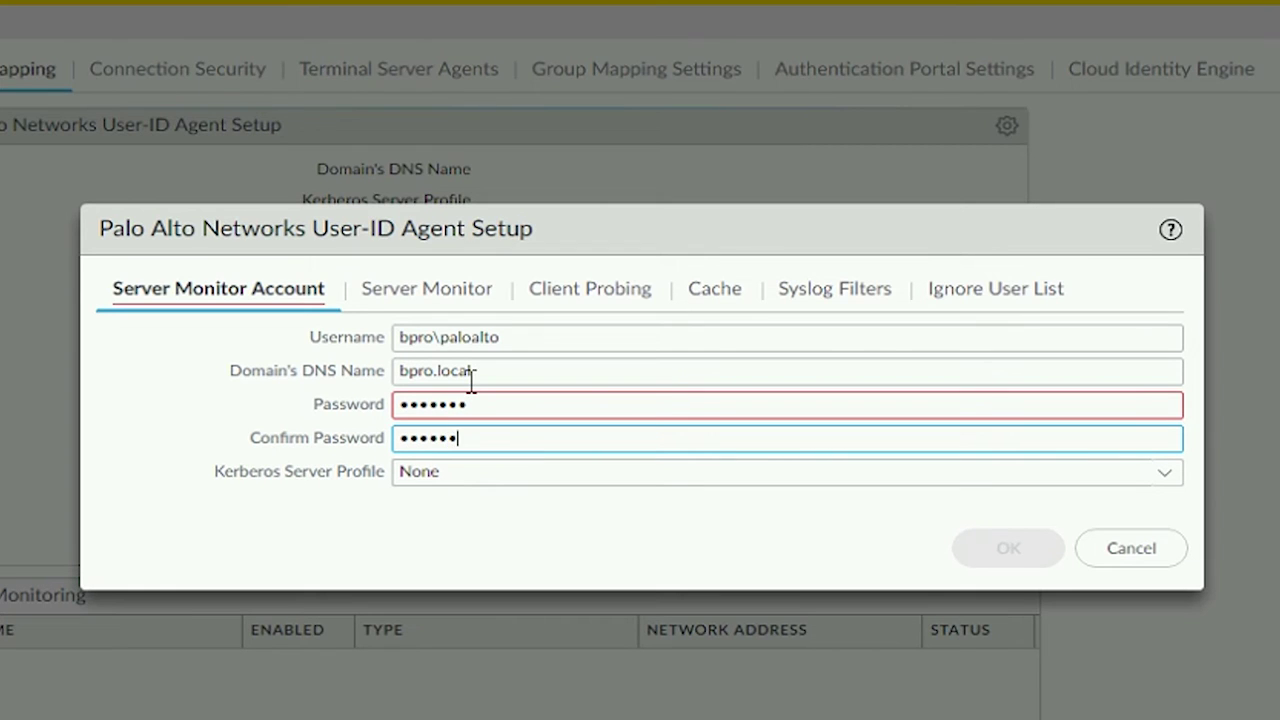
text(a)
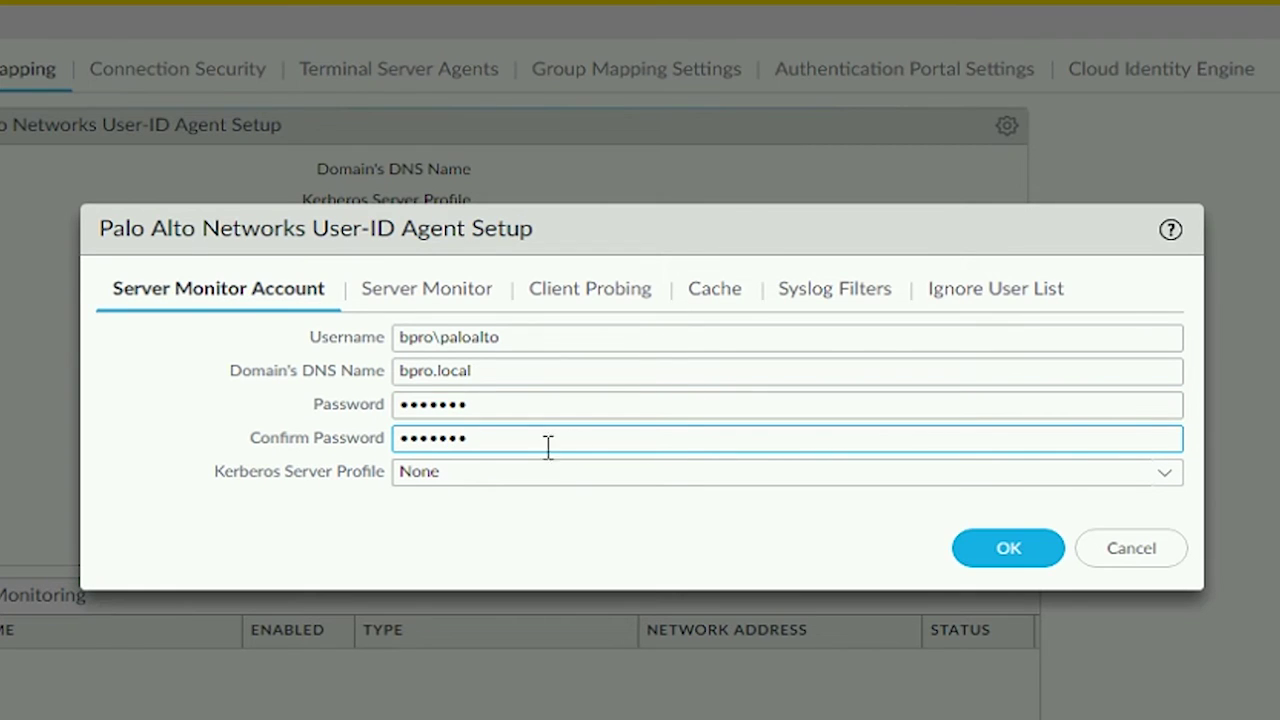
Review the server monitor, client probing, cache, syslog filter and ignore-user tabs, then save
click(469, 294)
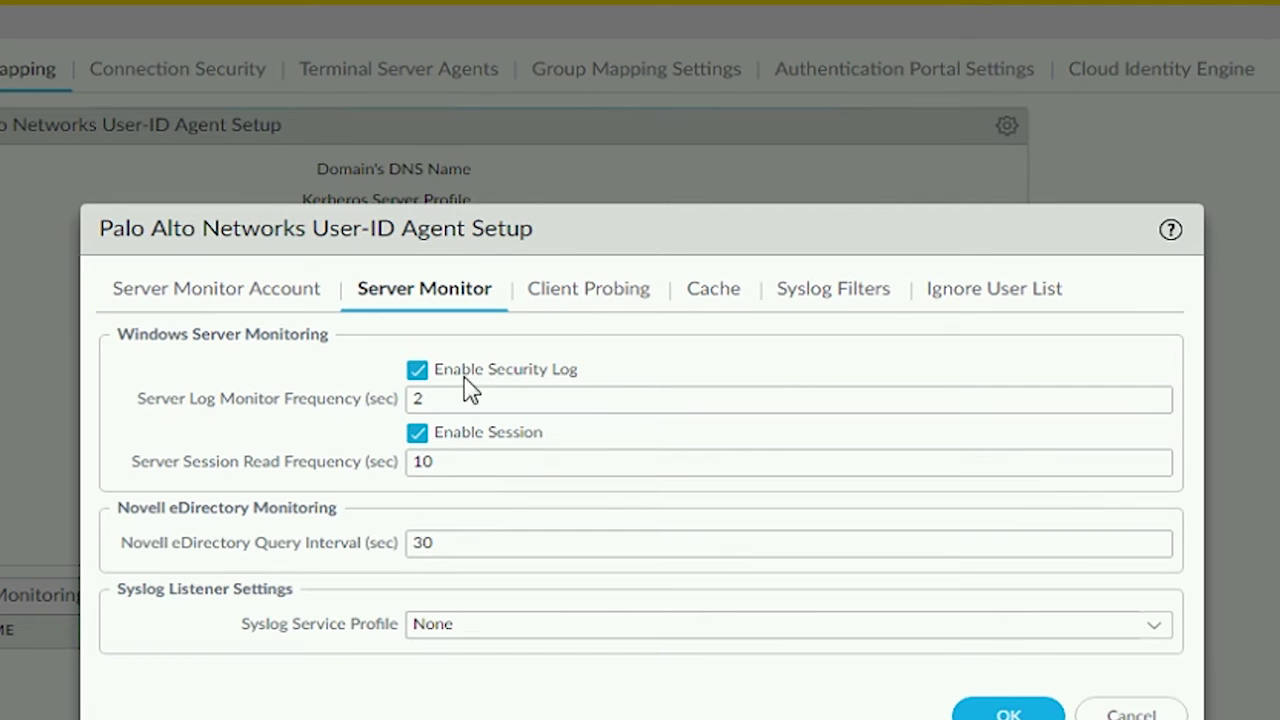
click(607, 298)
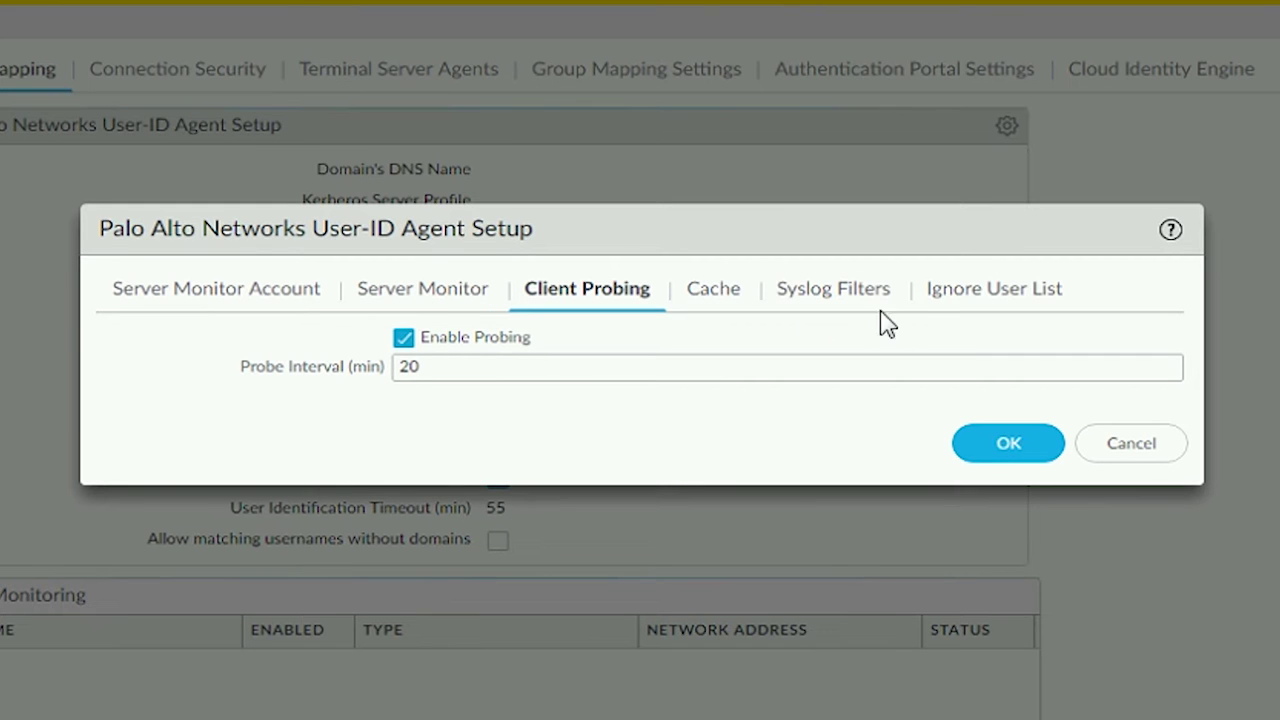
click(745, 292)
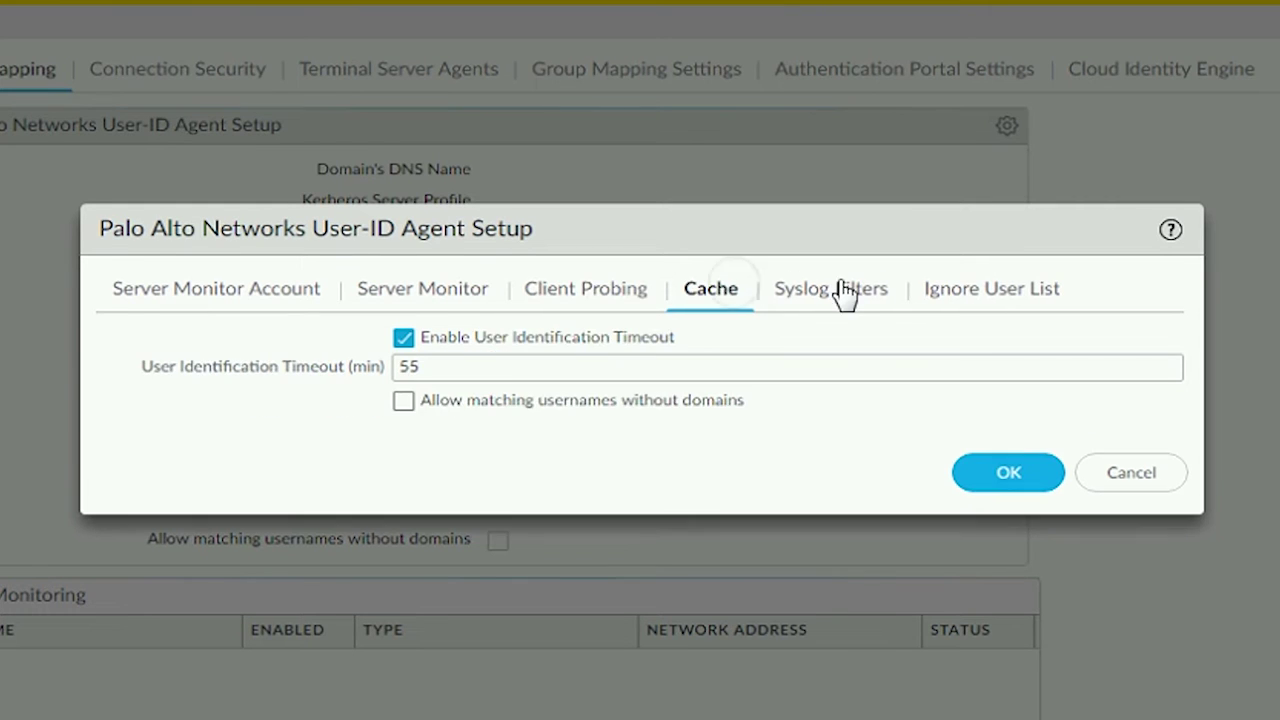
click(838, 300)
click(990, 305)
click(1005, 708)
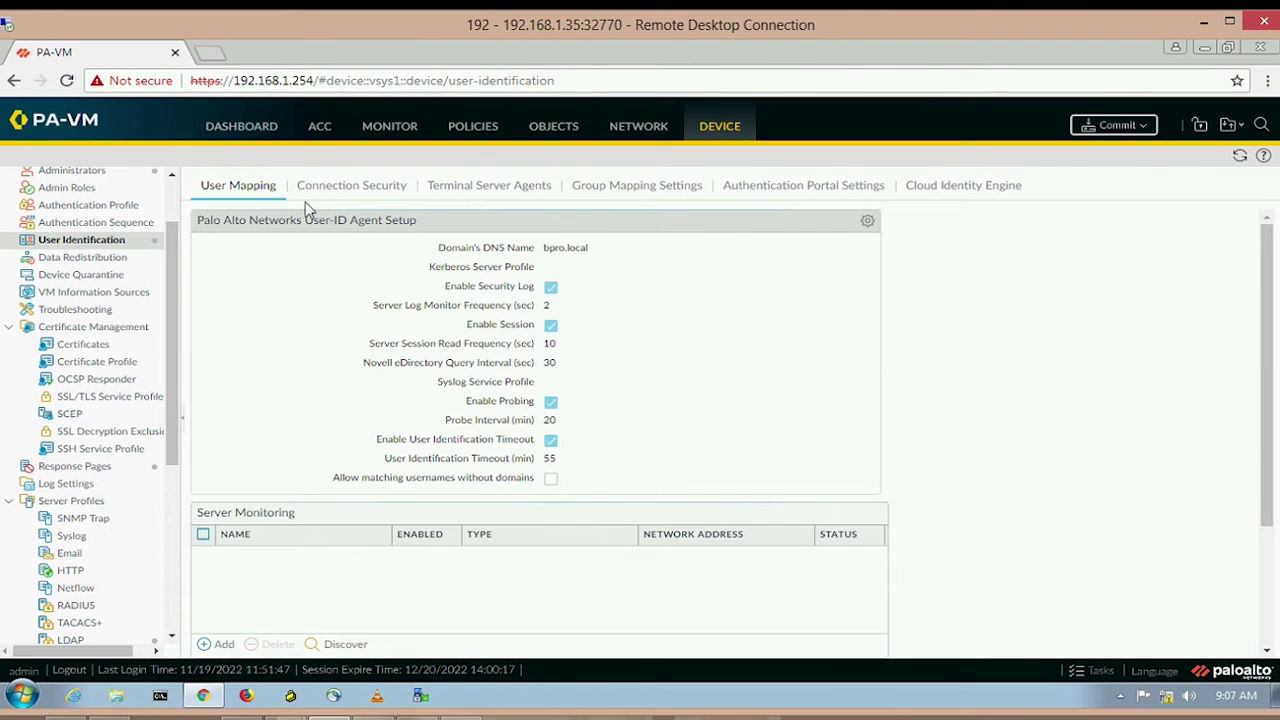
Start group mapping 'Grp Map' on the our ldap profile and browse the DC=bpro,DC=local groups
click(634, 190)
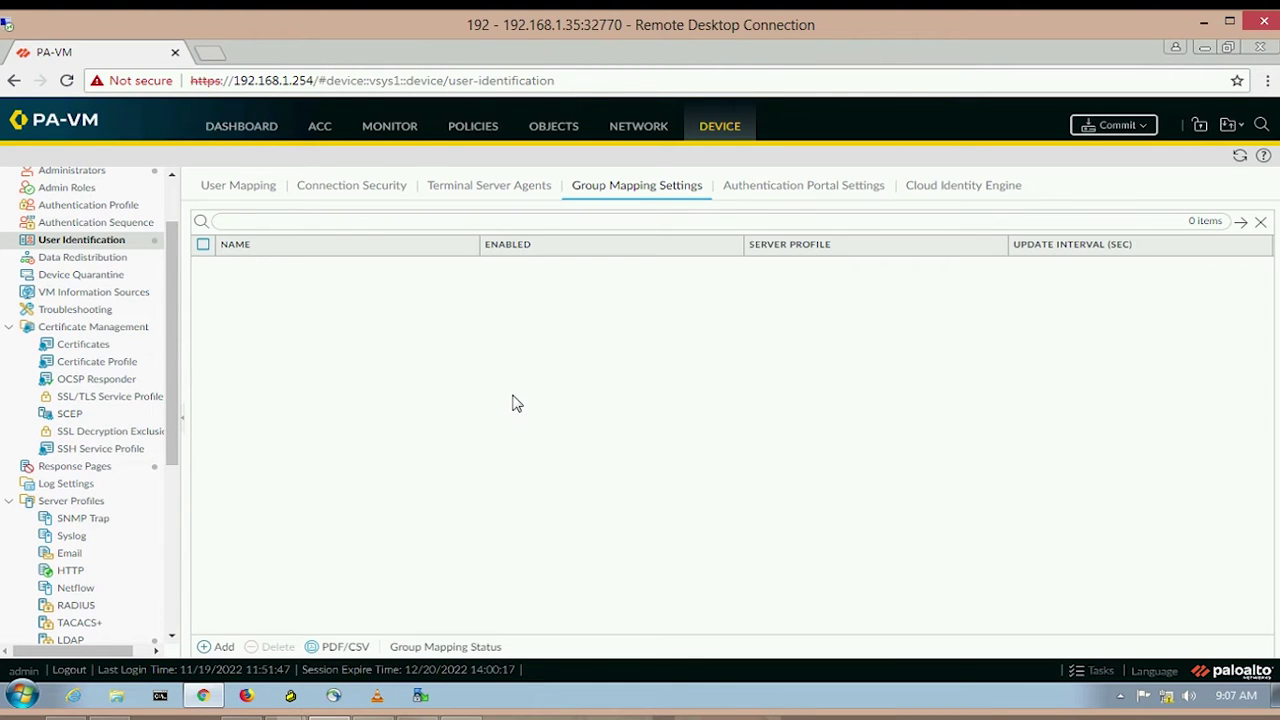
click(222, 648)
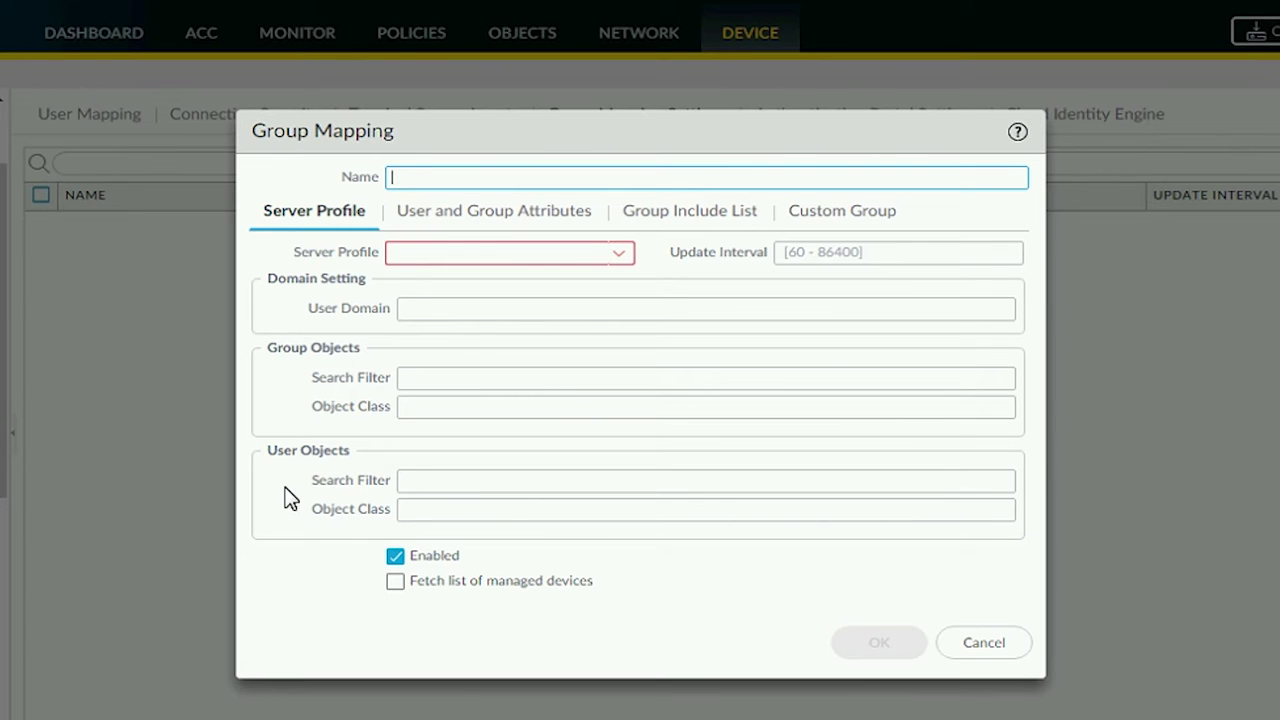
text(Grp Map)
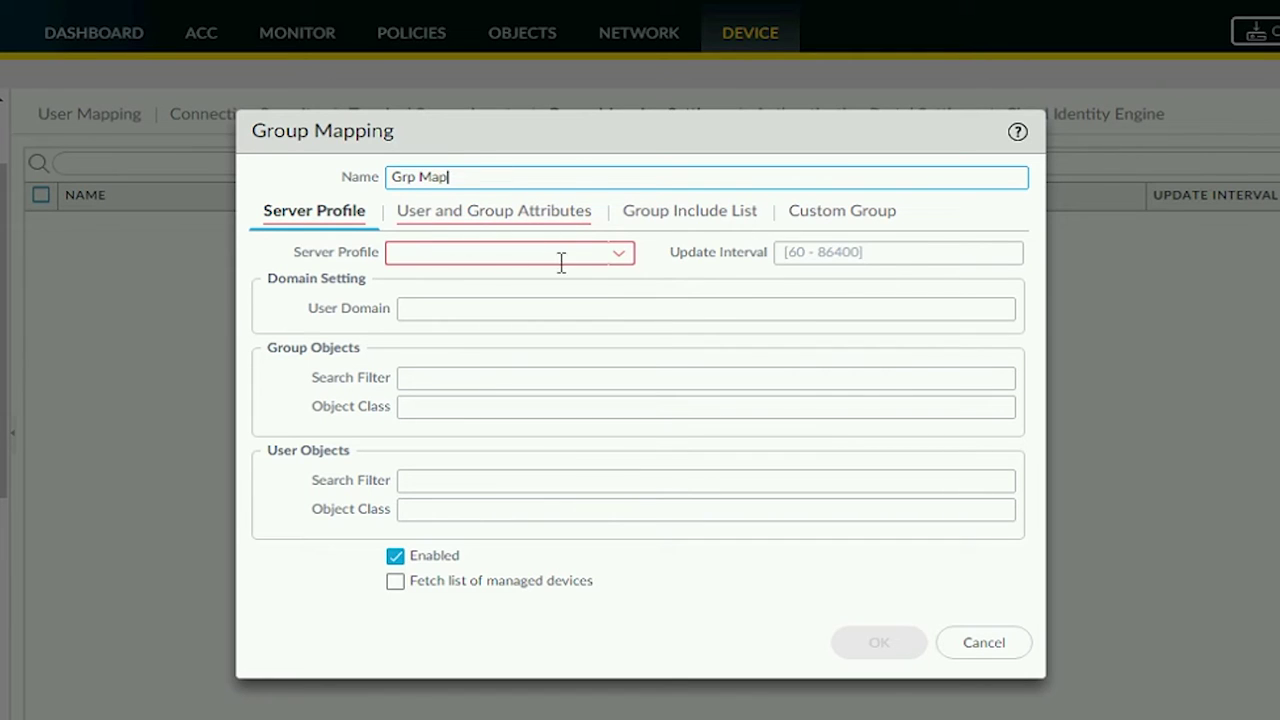
click(620, 268)
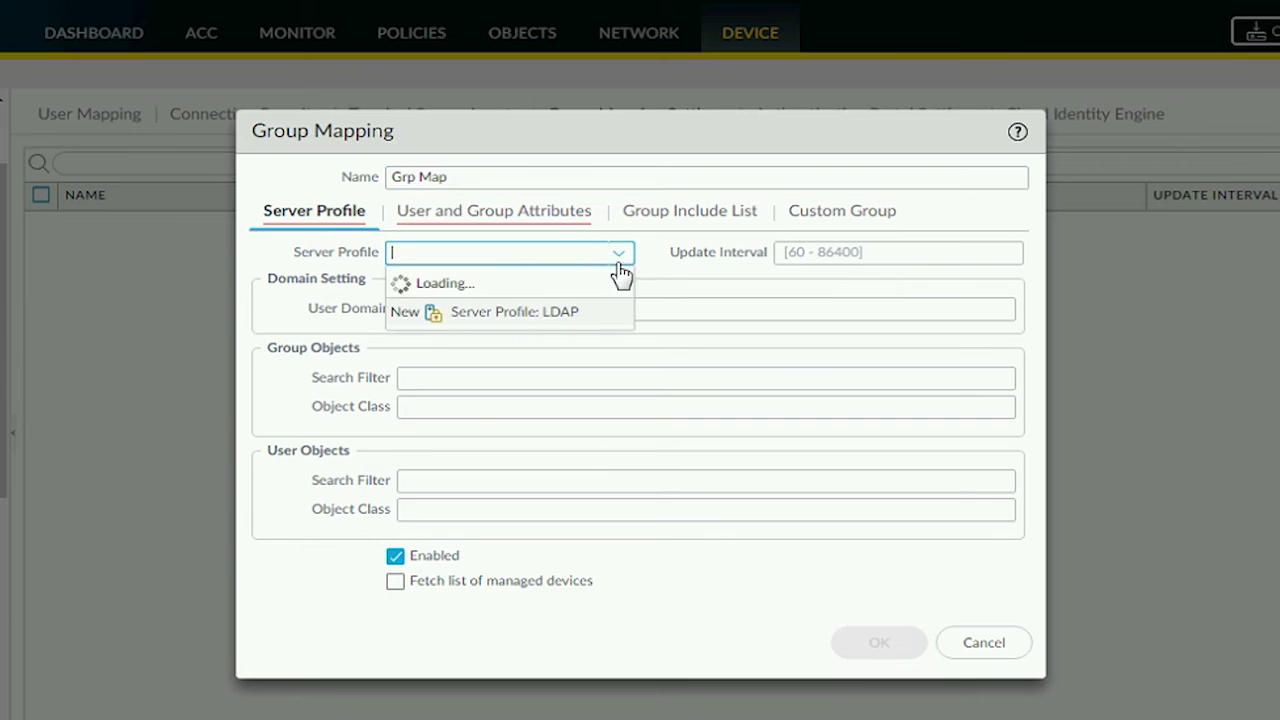
click(455, 284)
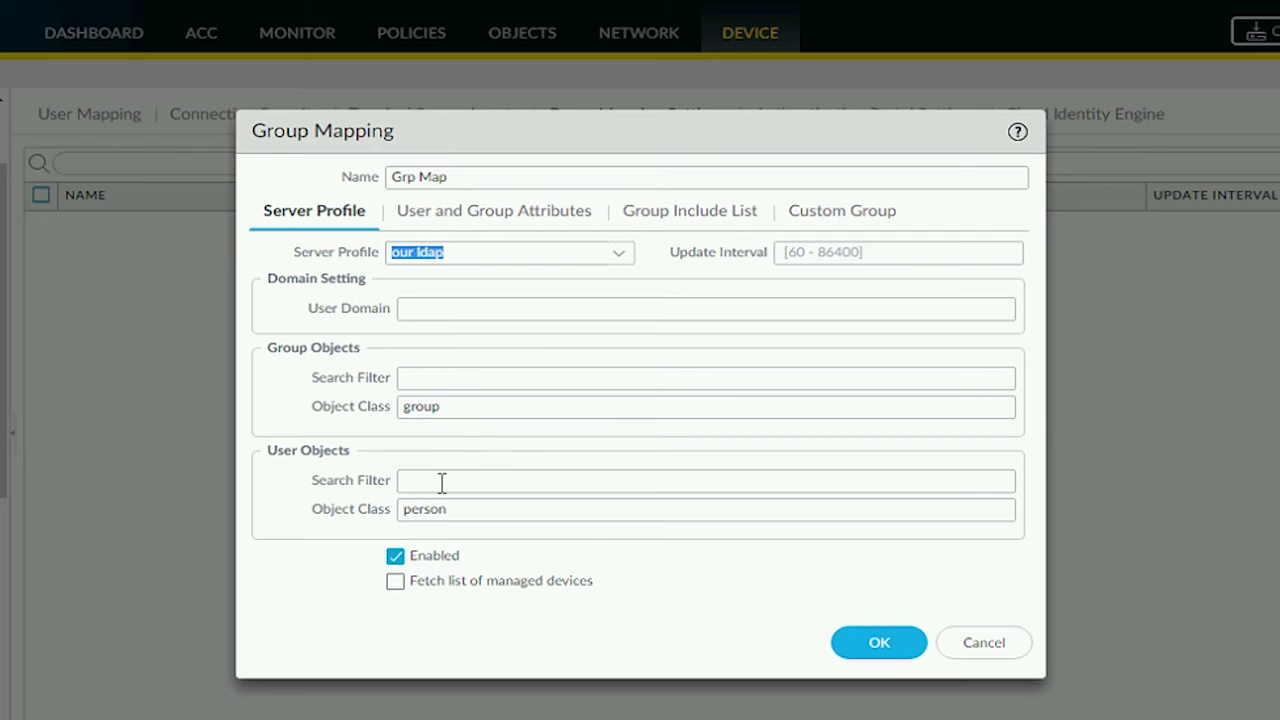
click(557, 212)
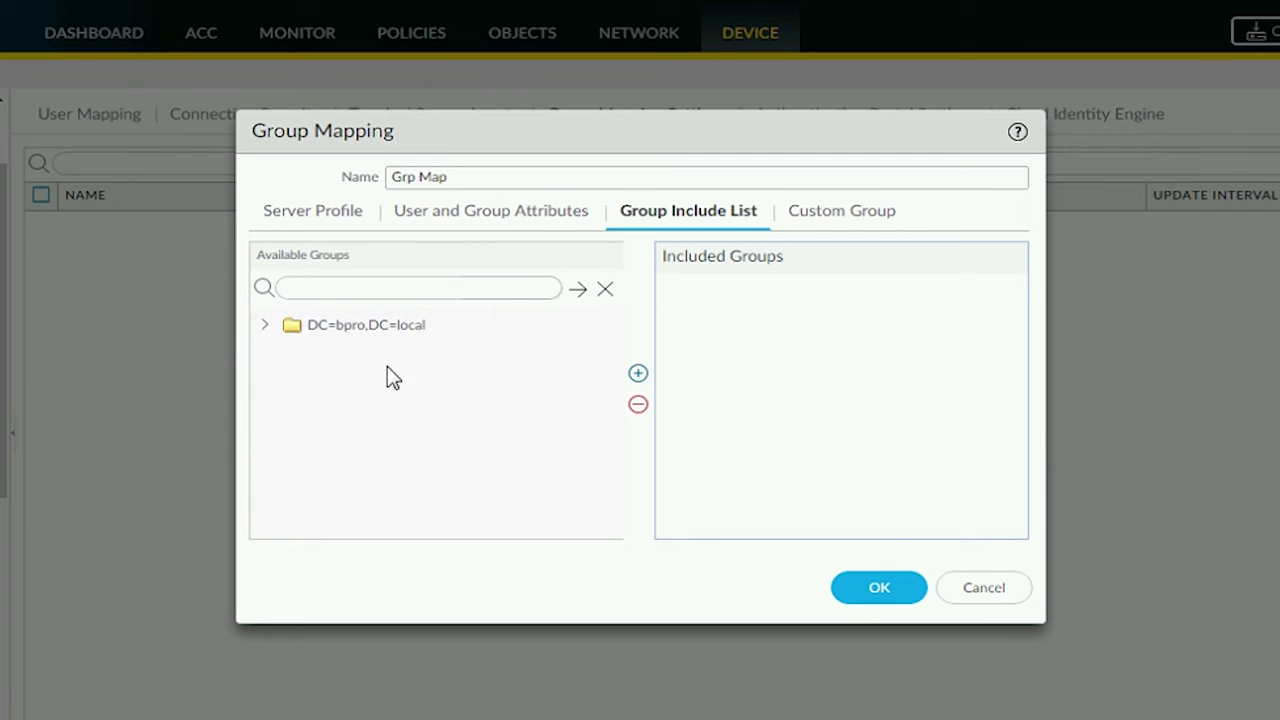
click(264, 326)
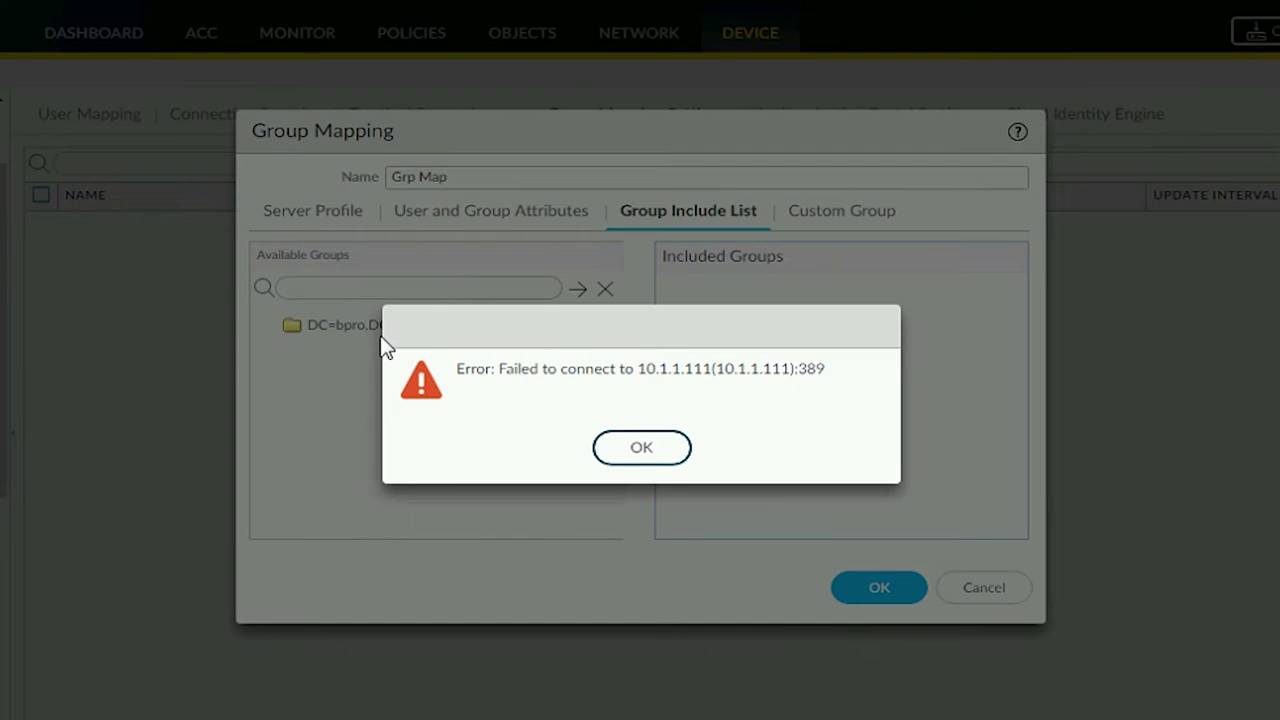
Dismiss the LDAP connection error and cancel the unfinished group mapping
click(640, 449)
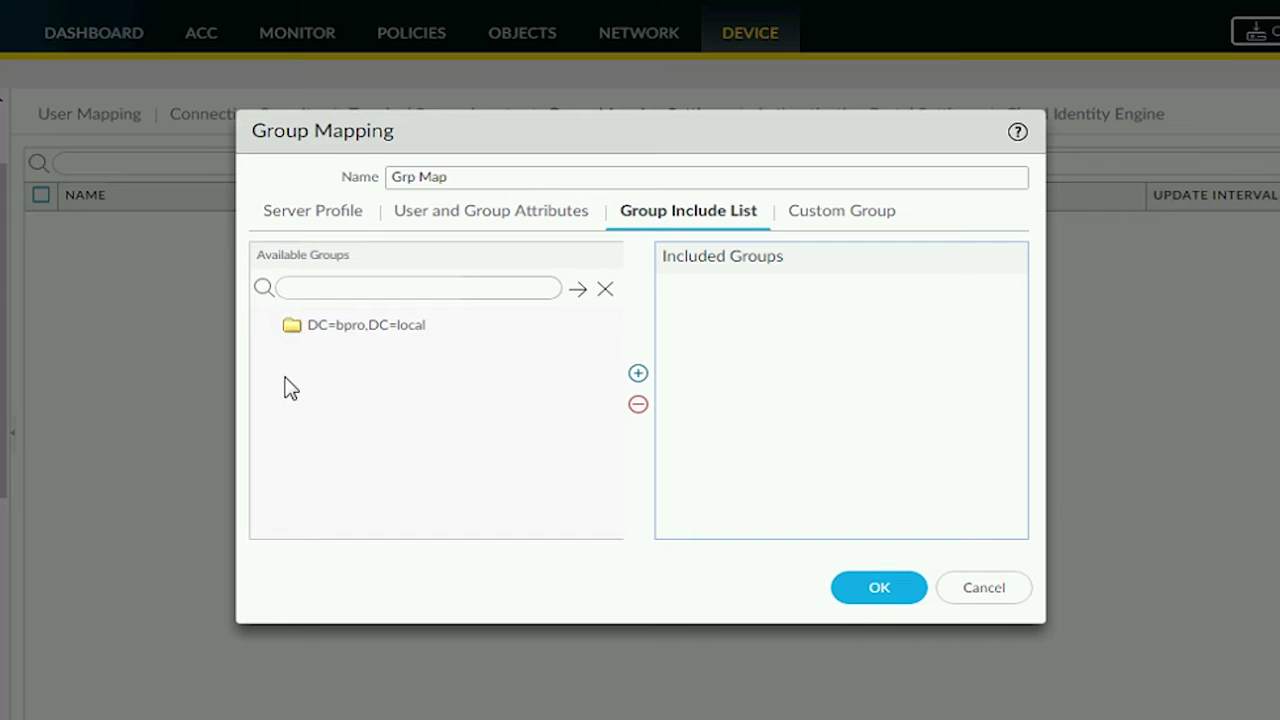
click(357, 324)
click(335, 325)
click(365, 390)
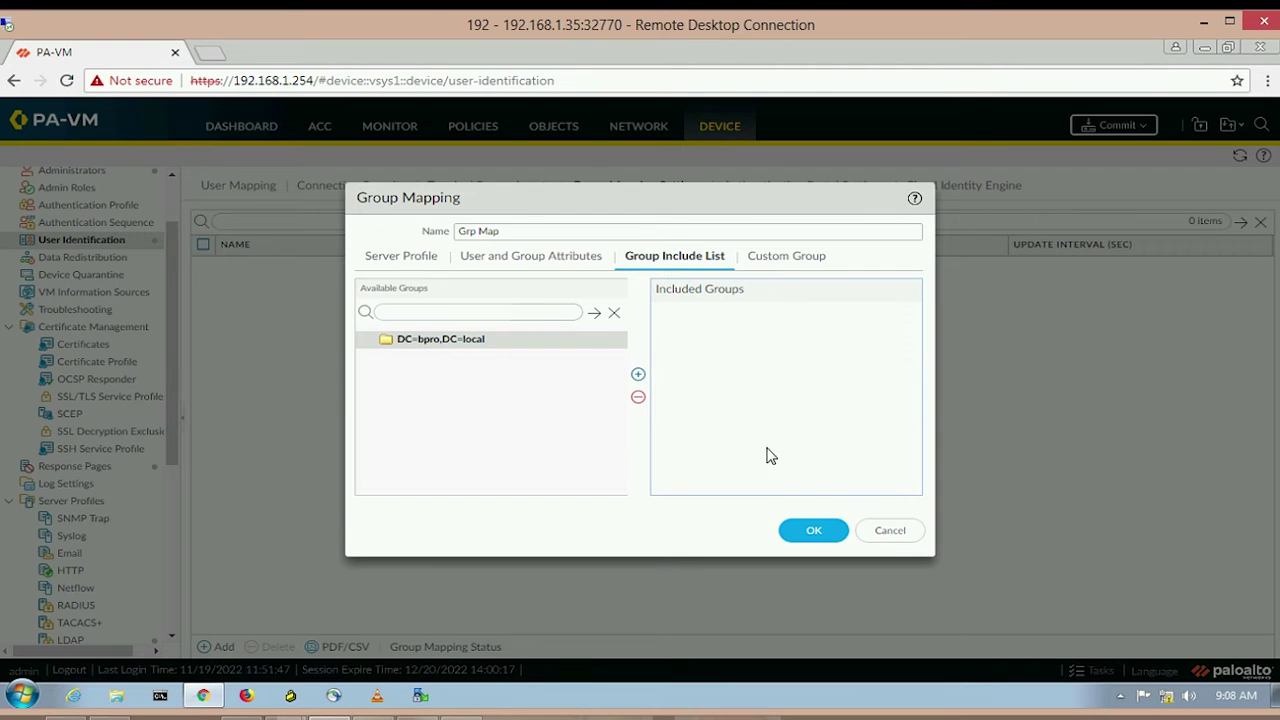
click(890, 533)
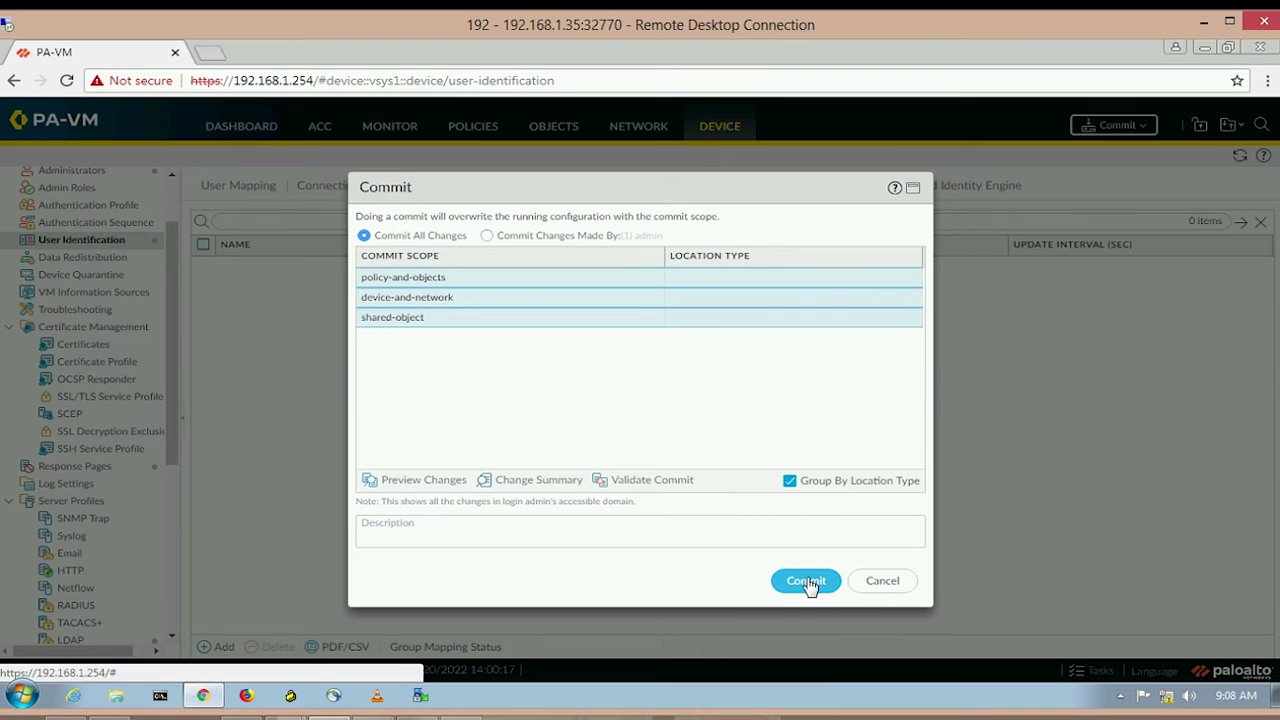
Commit the configuration to the firewall and close the task list once it completes
click(812, 584)
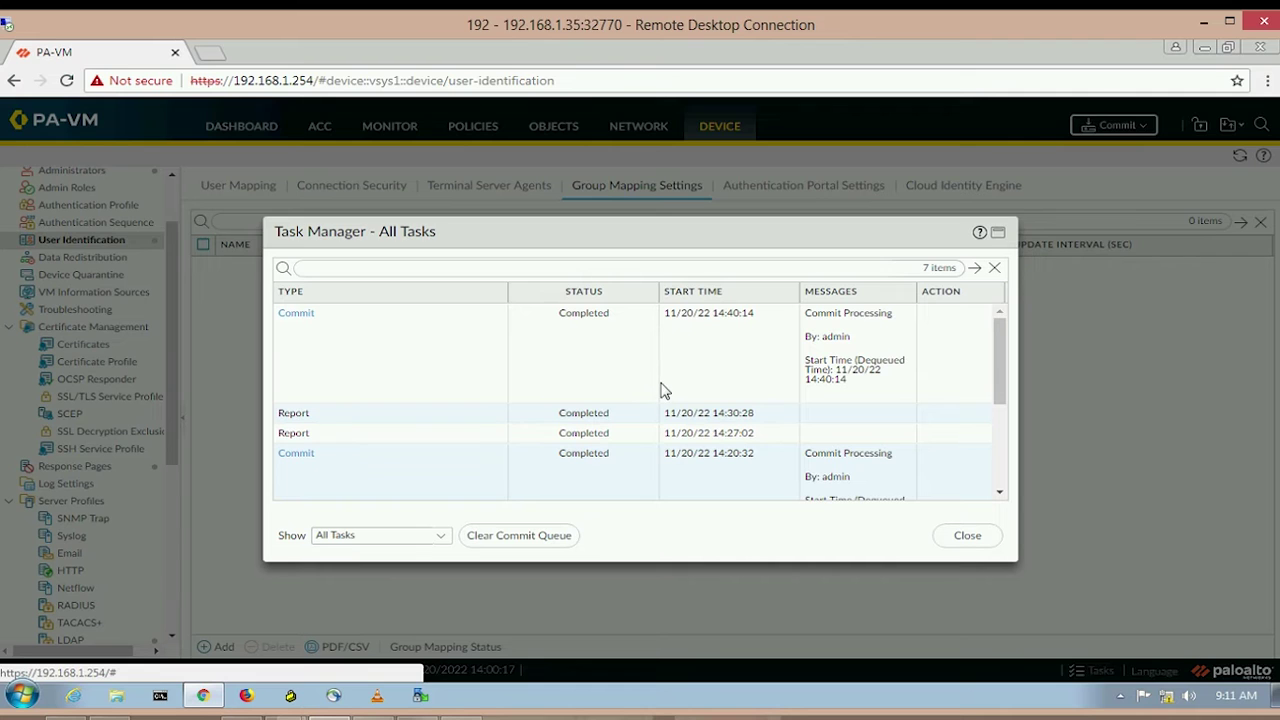
click(962, 537)
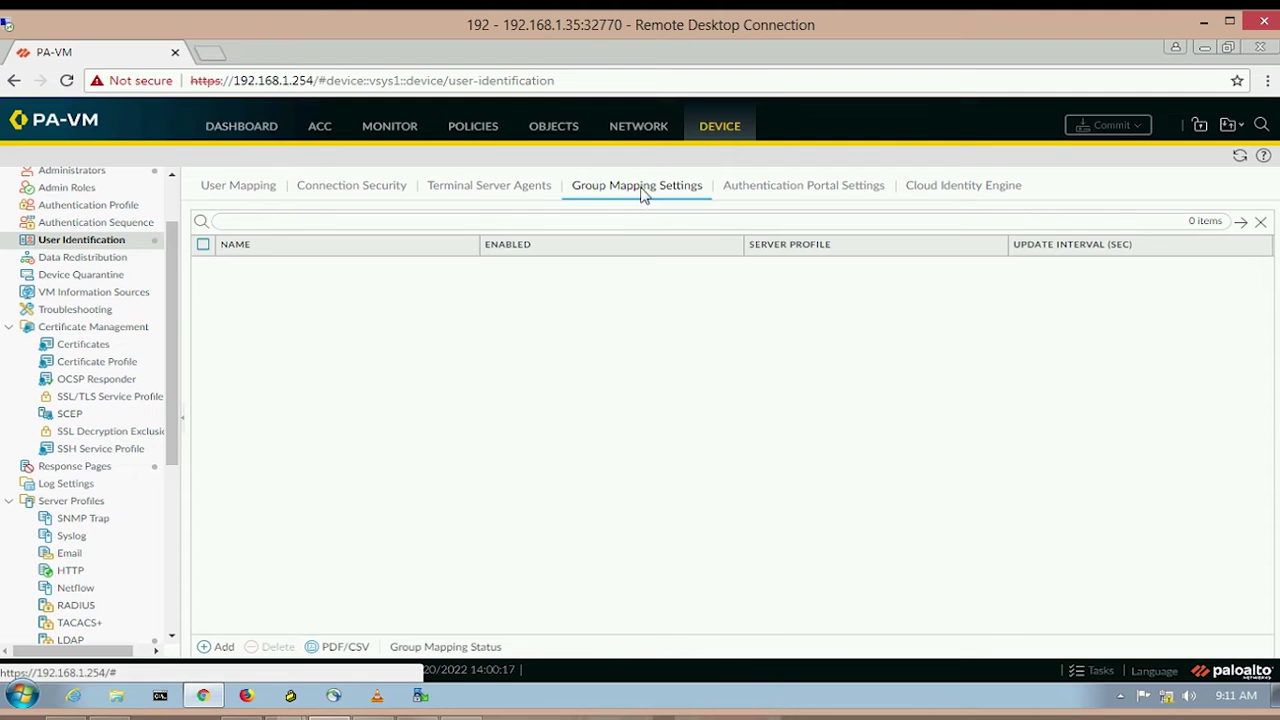
click(218, 647)
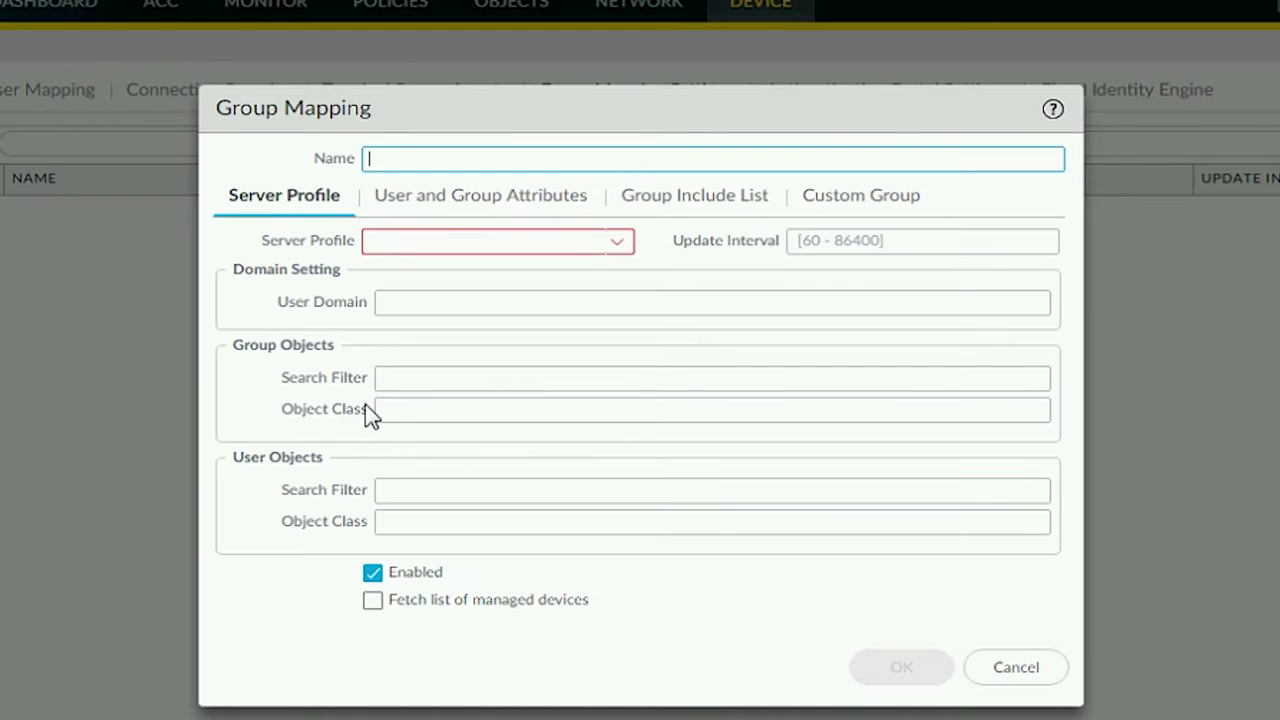
Name the mapping 'grp map', pick the our ldap profile and expand cn=users in the include list
text(m)
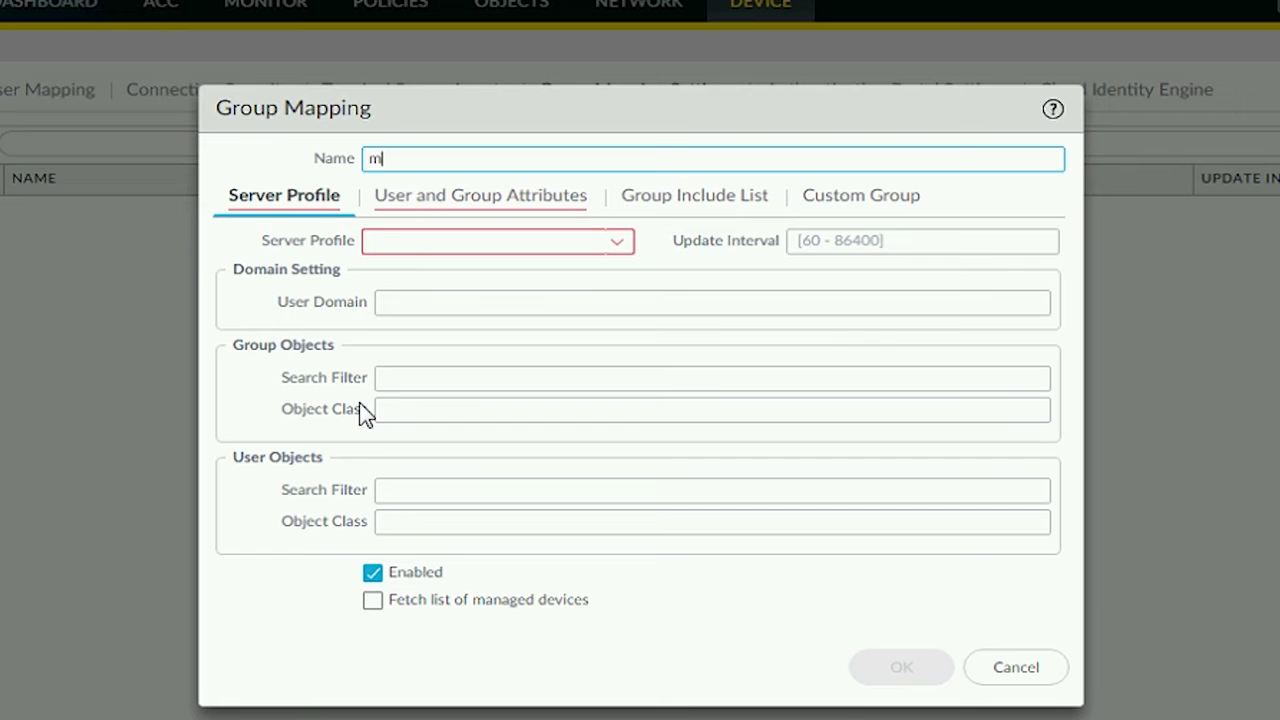
text(grp map)
click(618, 243)
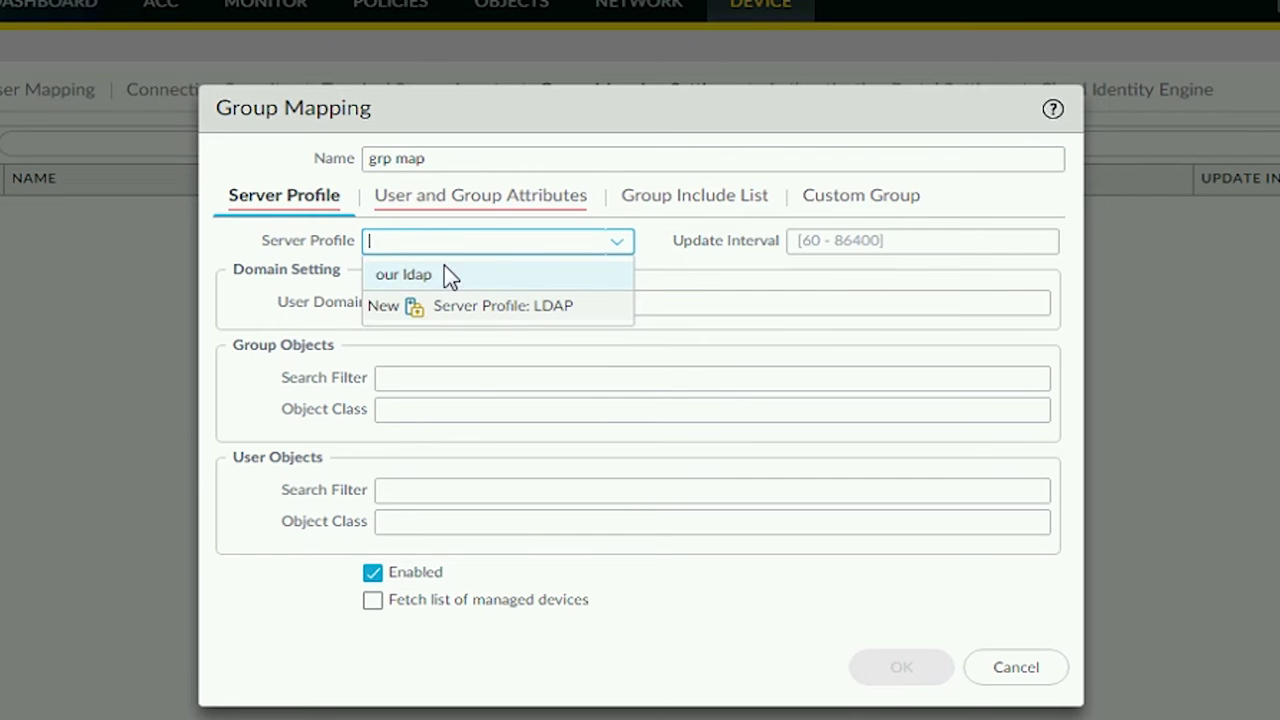
click(452, 275)
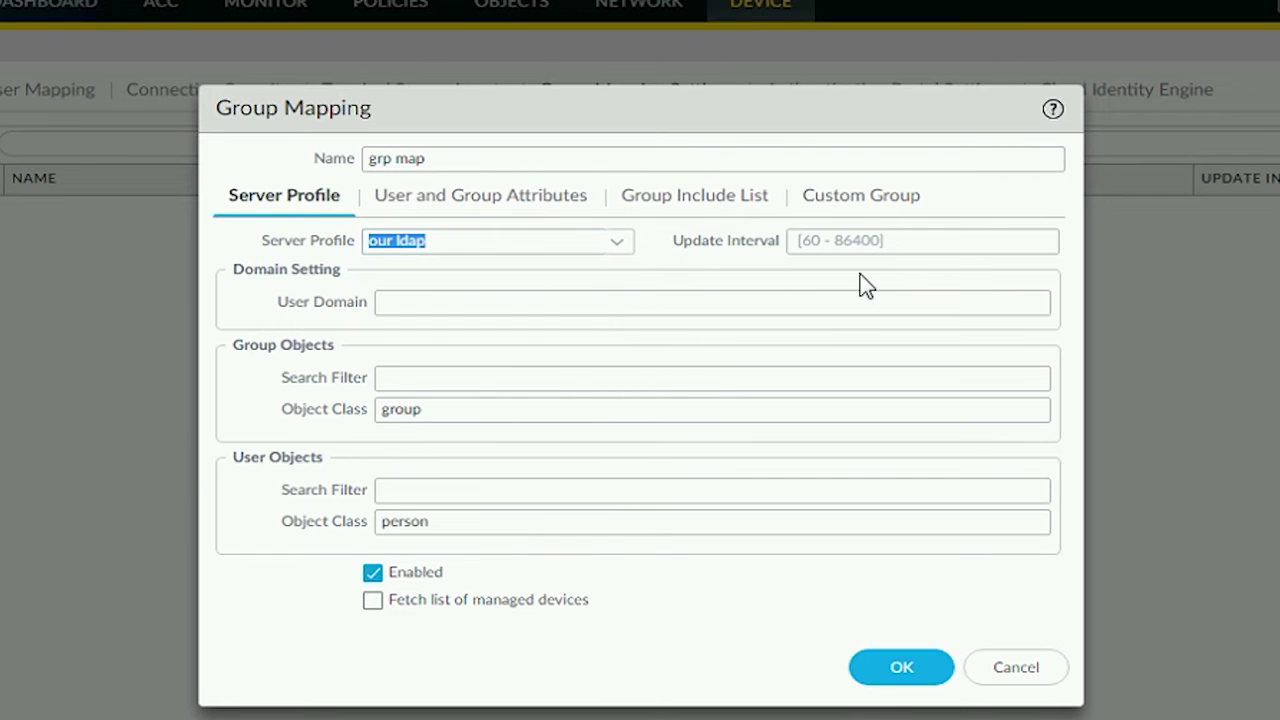
click(520, 200)
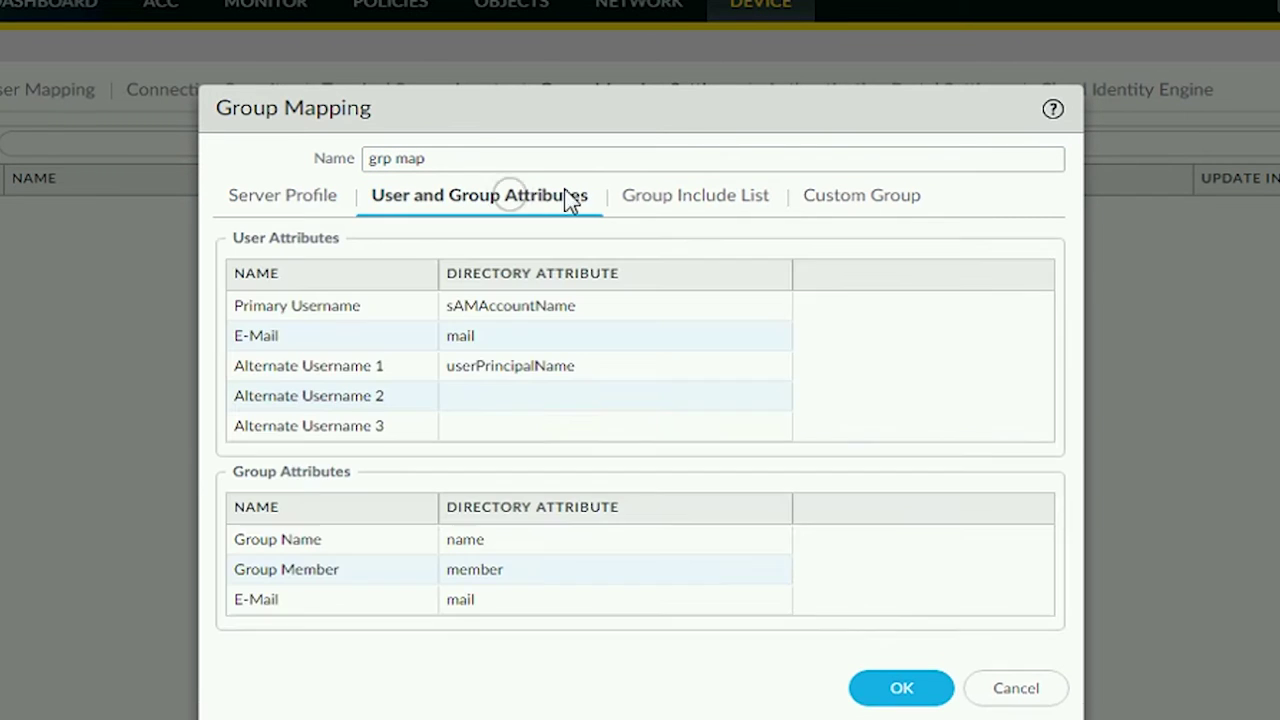
click(678, 196)
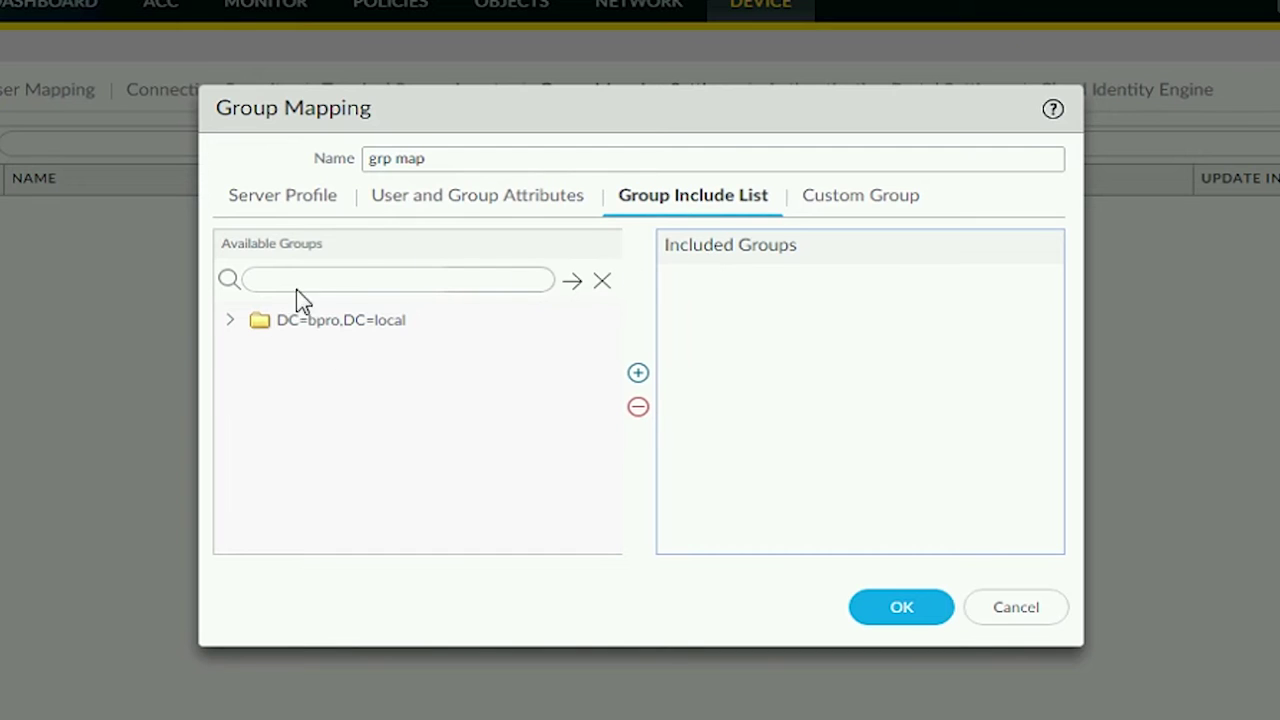
click(231, 322)
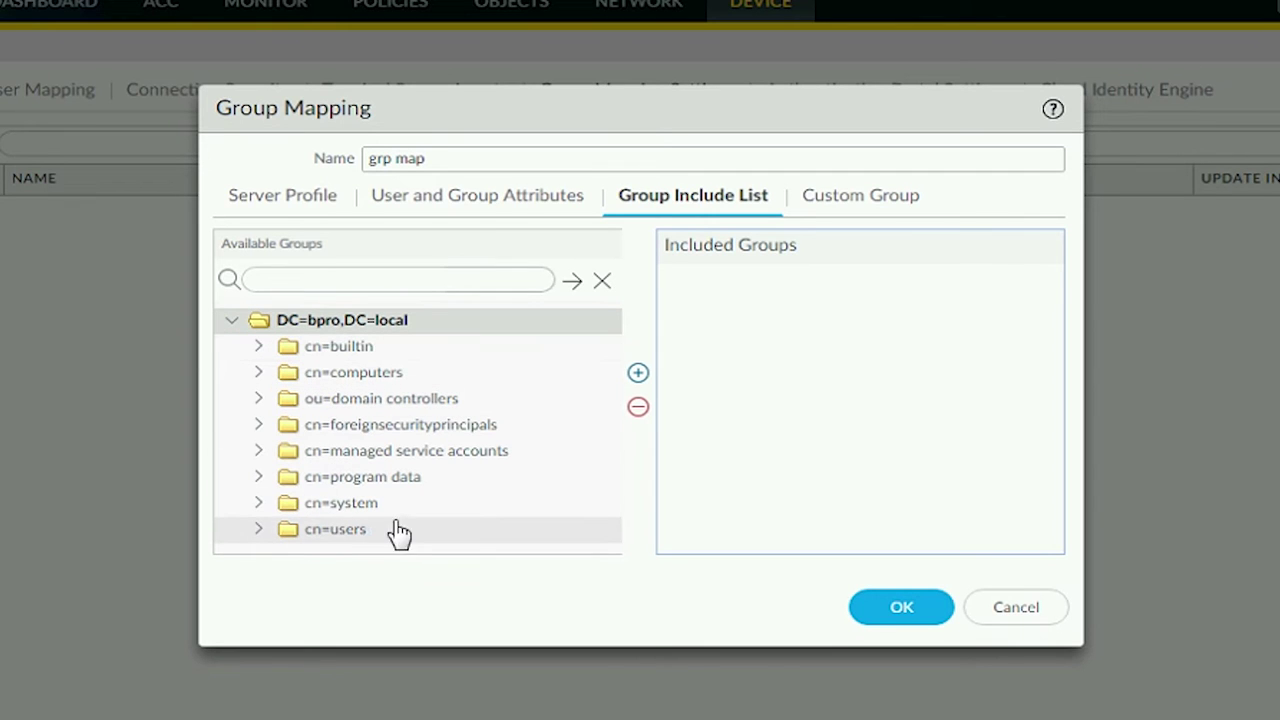
click(258, 530)
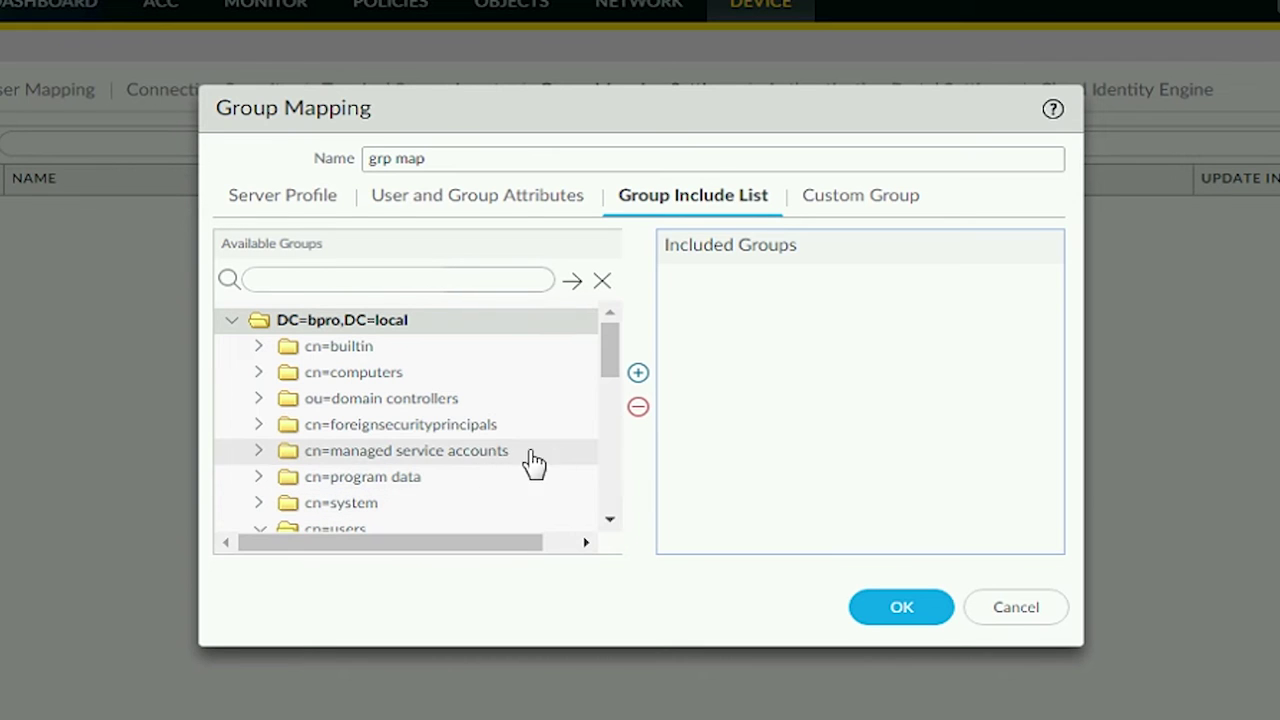
Include bpro\domain users and bpro\domain admins, then save the group mapping
drag(612, 362, 486, 480)
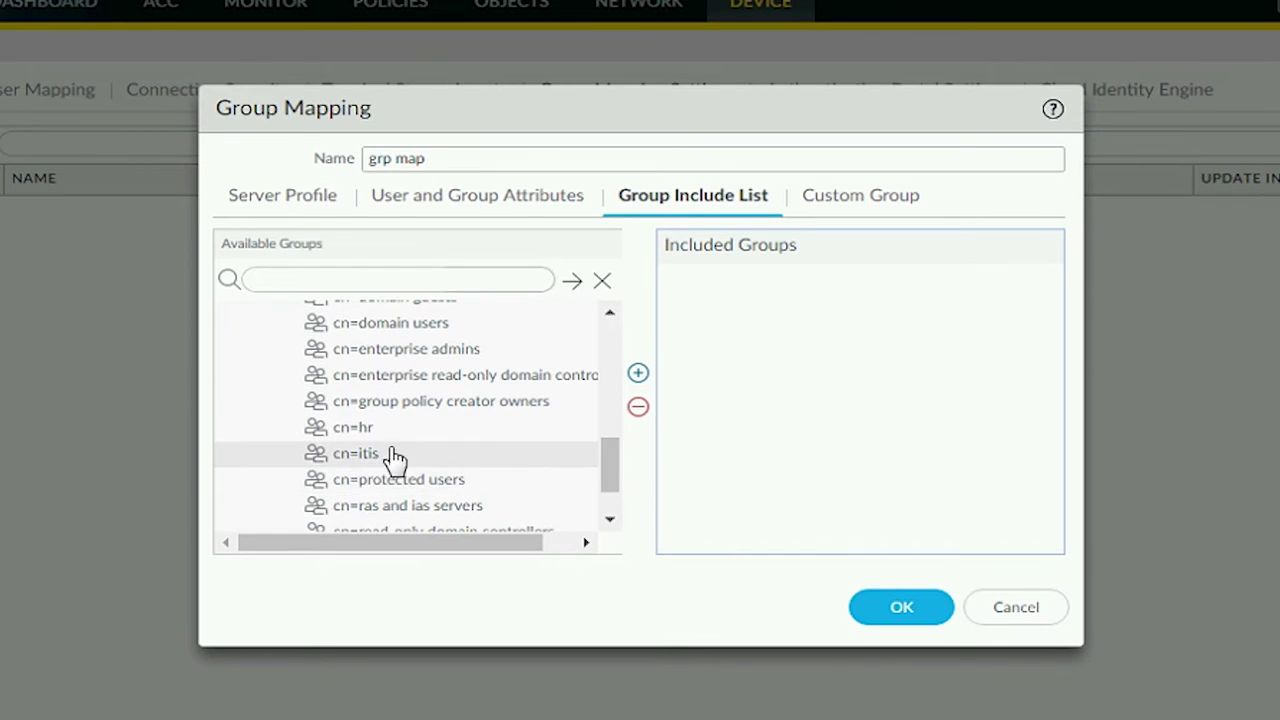
mouse_move(614, 480)
mouse_down()
mouse_move(614, 497)
mouse_move(614, 314)
mouse_move(614, 497)
mouse_up()
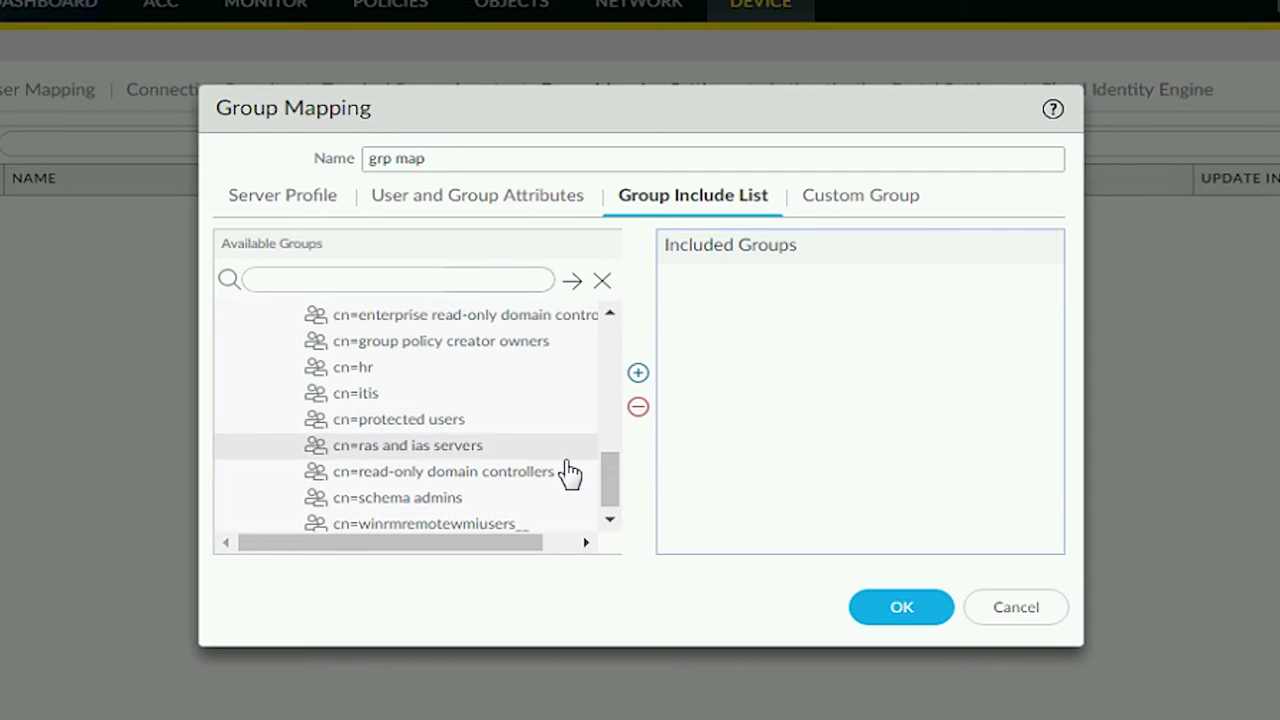
drag(617, 490, 614, 455)
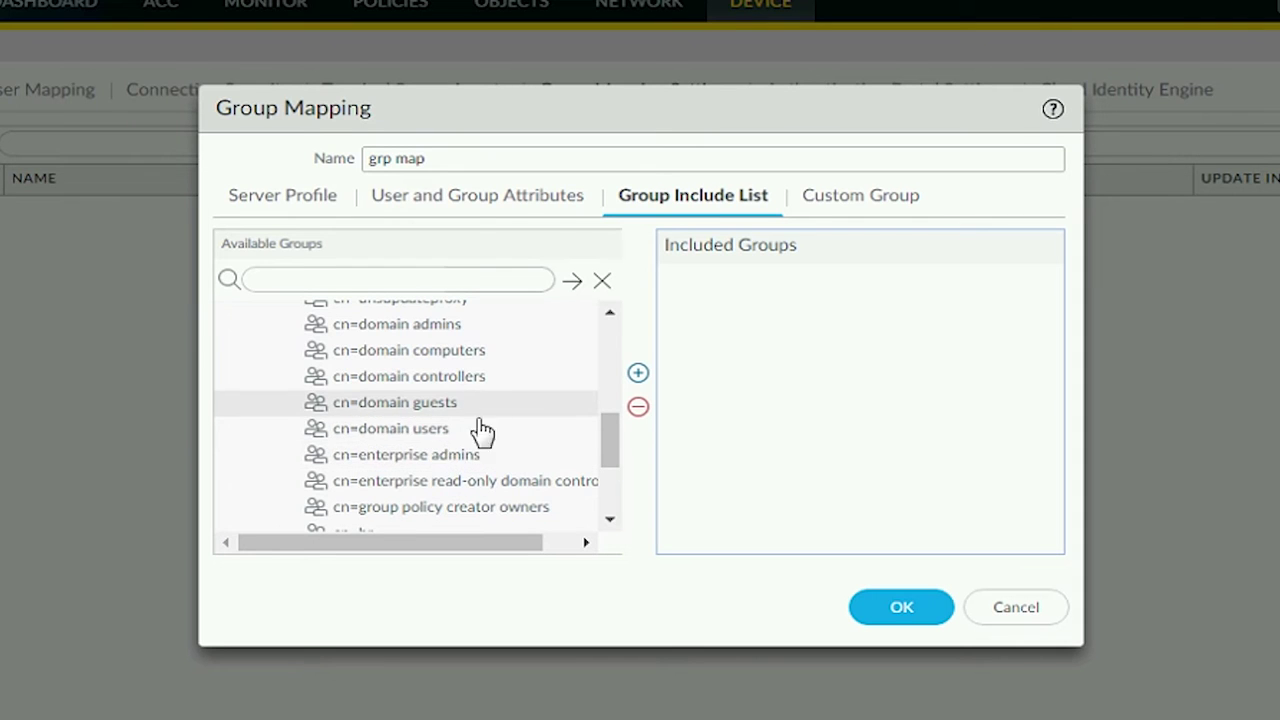
click(447, 430)
click(638, 373)
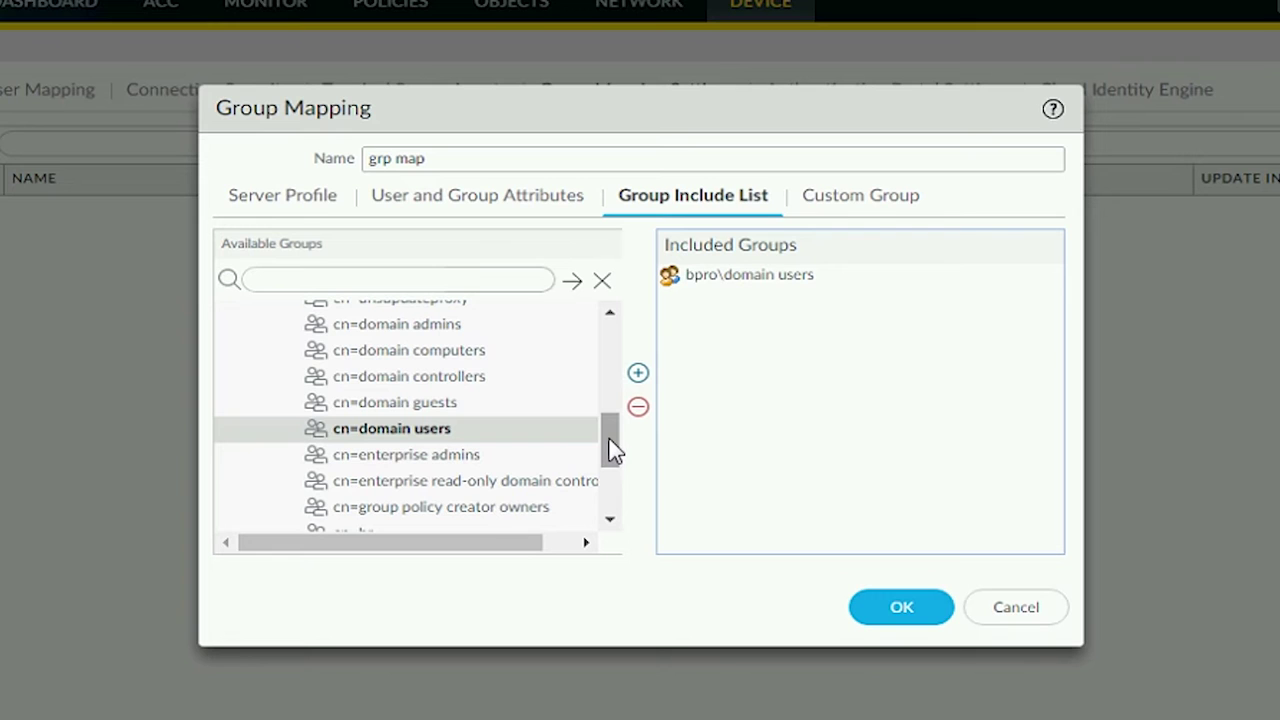
drag(613, 448, 622, 434)
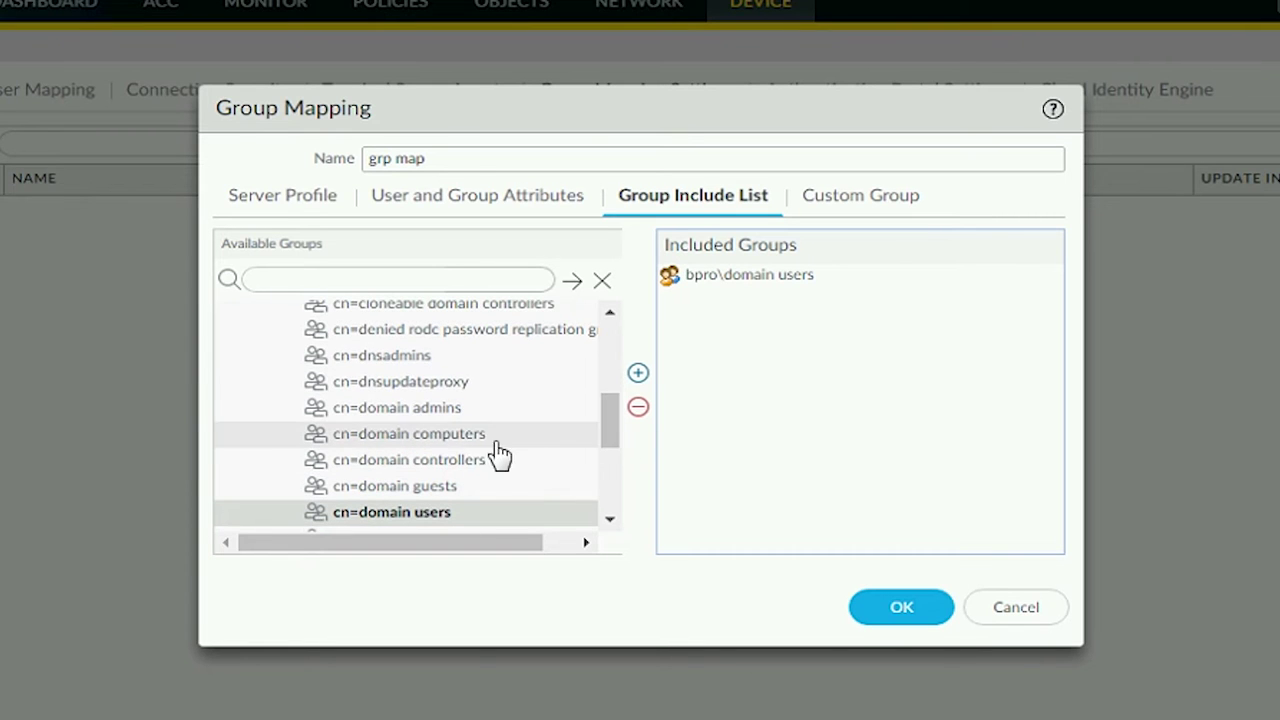
click(462, 417)
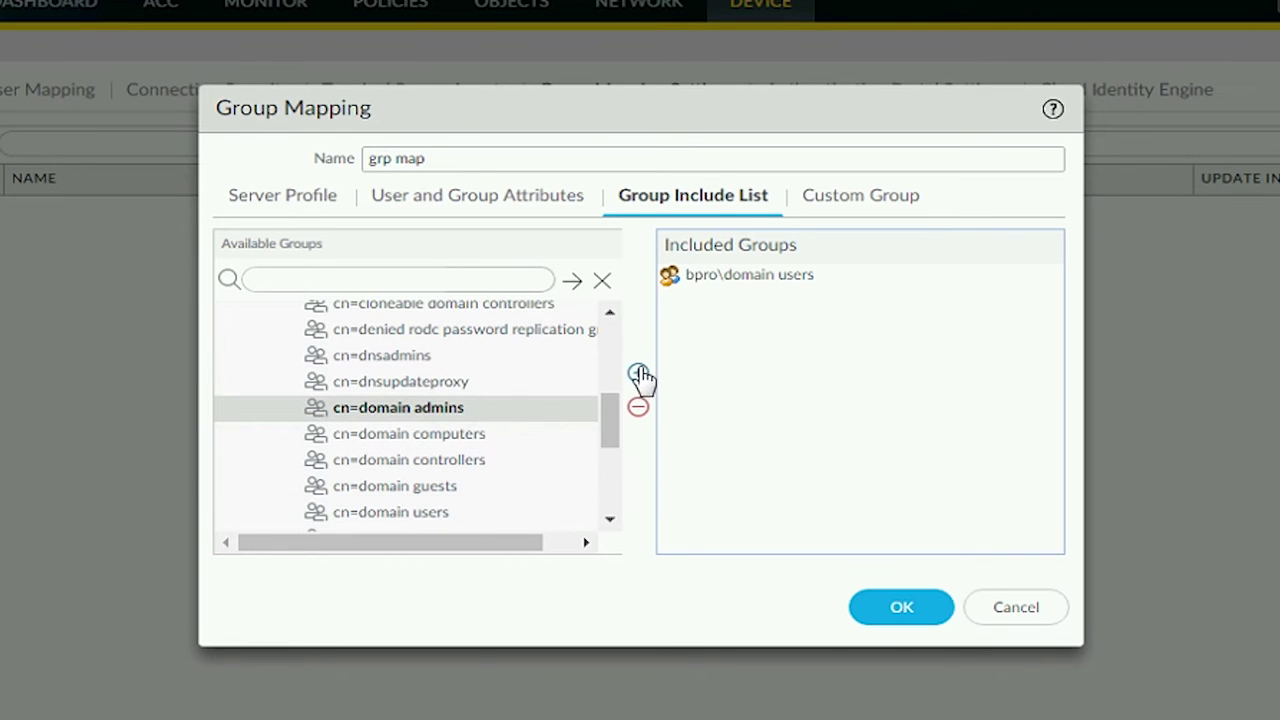
click(639, 374)
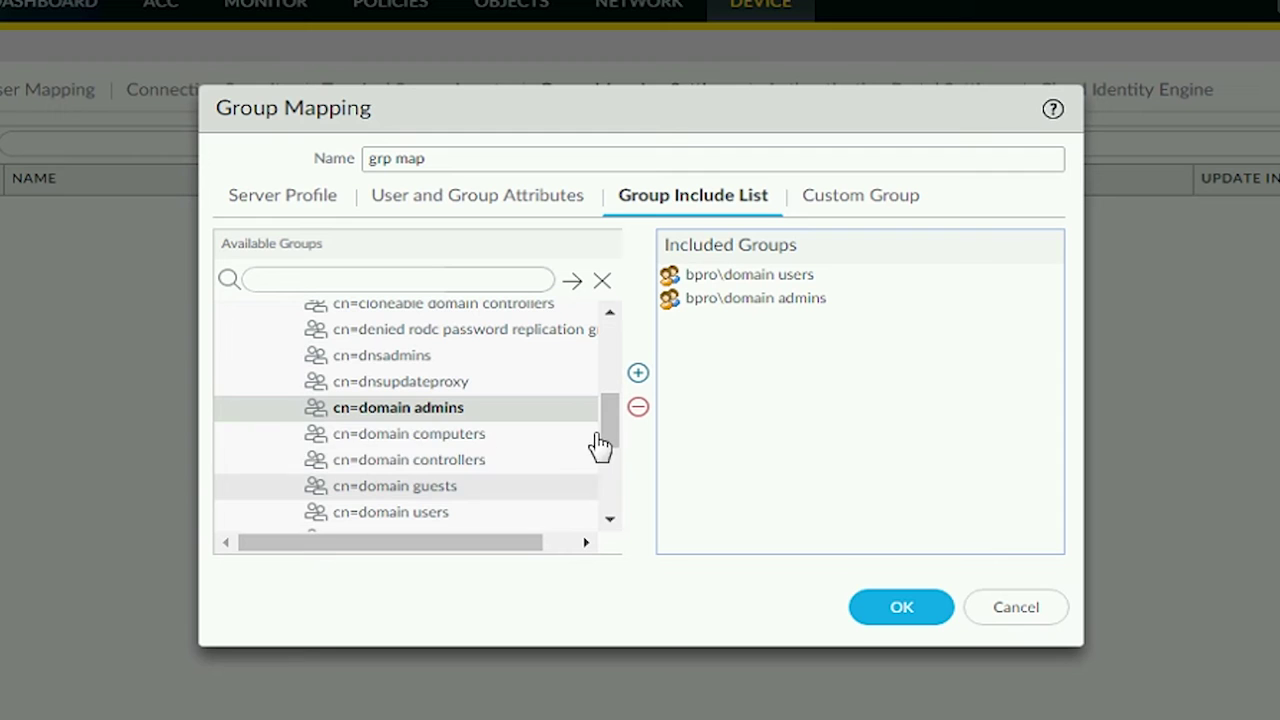
drag(611, 428, 613, 496)
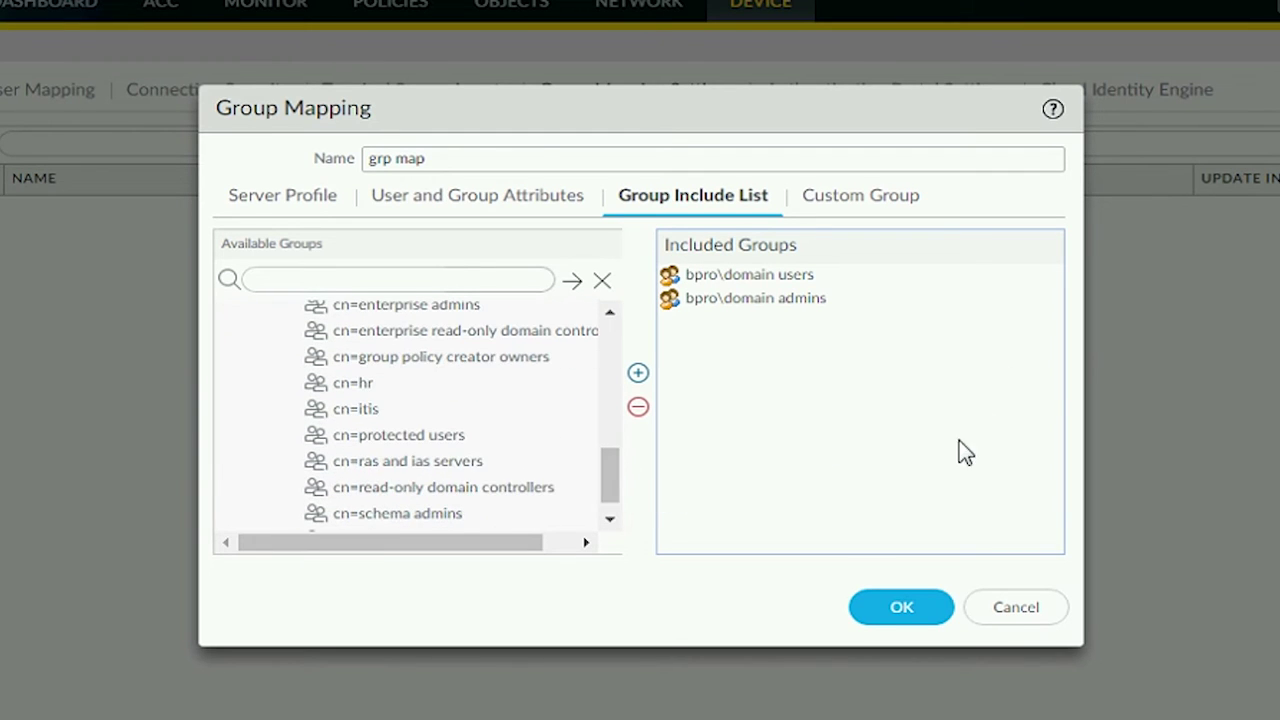
click(893, 604)
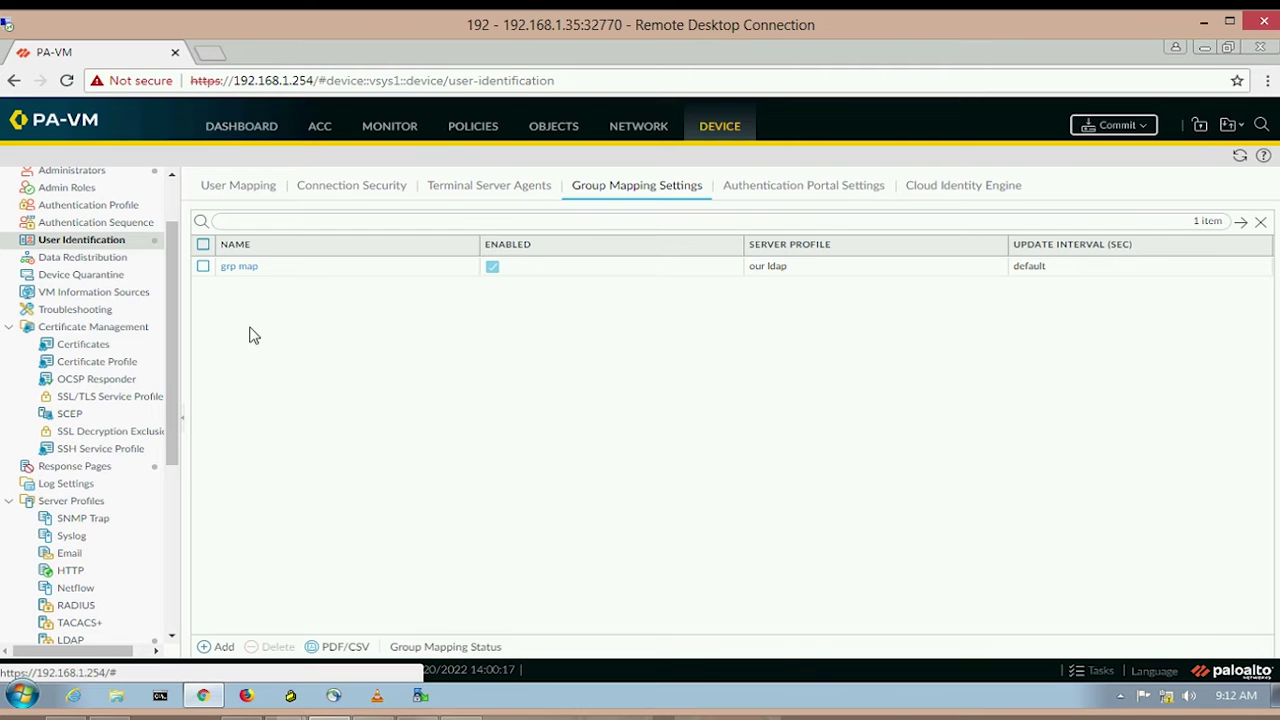
drag(175, 373, 177, 338)
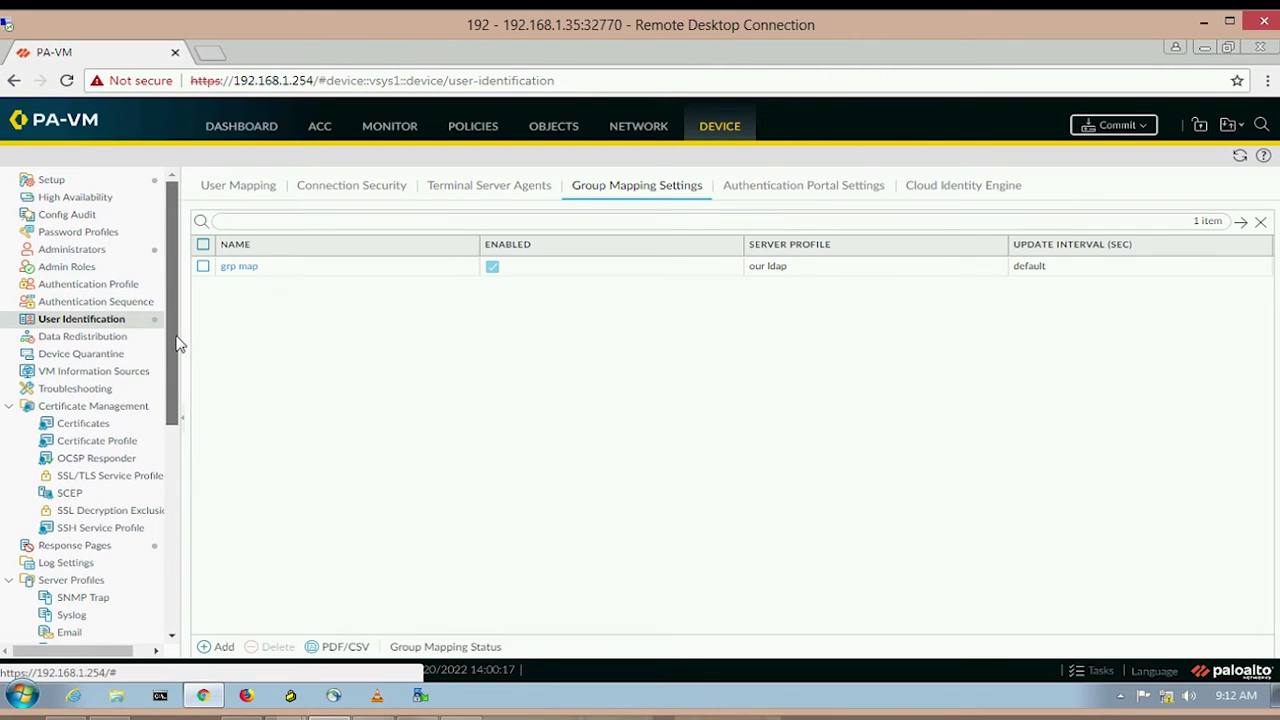
click(115, 290)
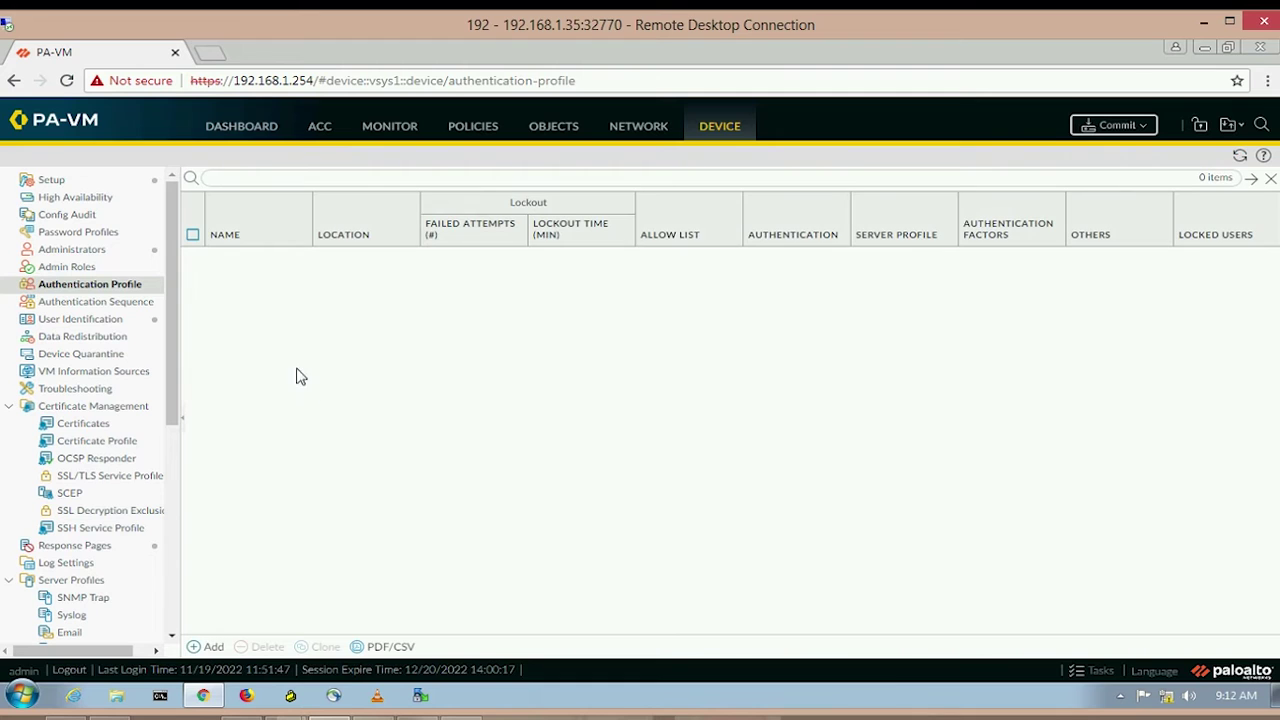
Create authentication profile 'our Auth' of type LDAP using server profile our ldap
click(206, 647)
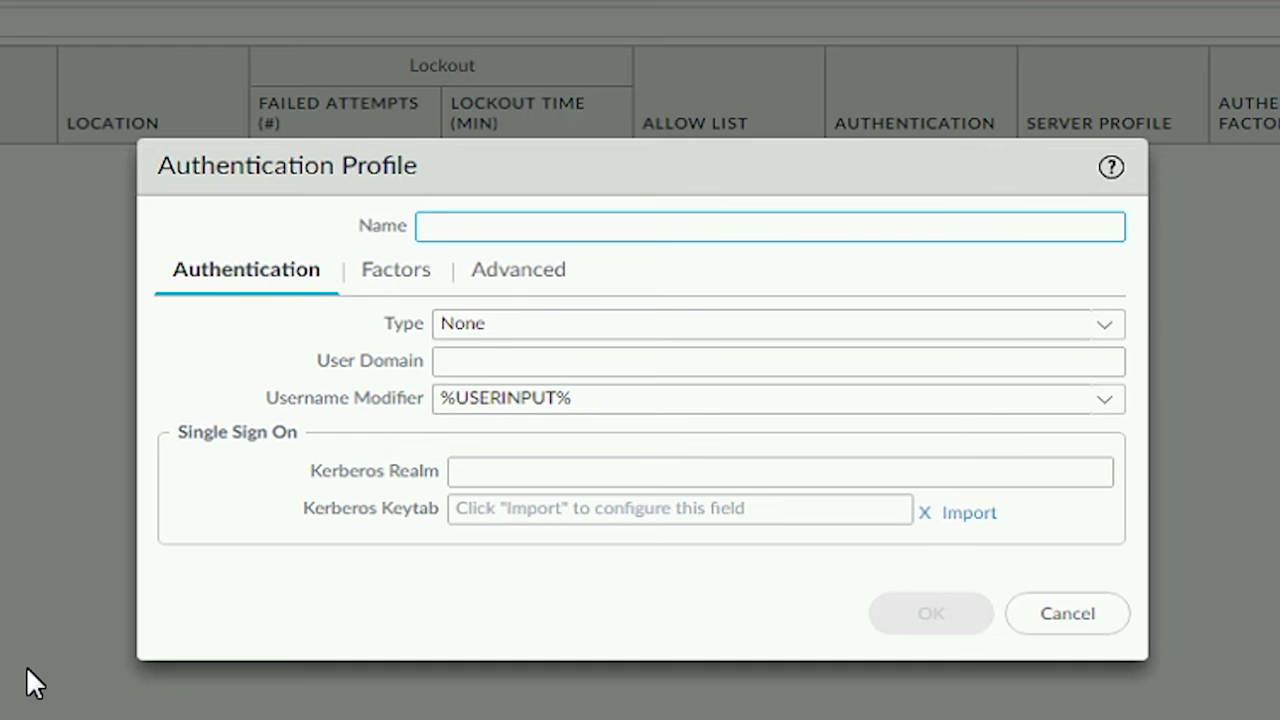
text(our Auth)
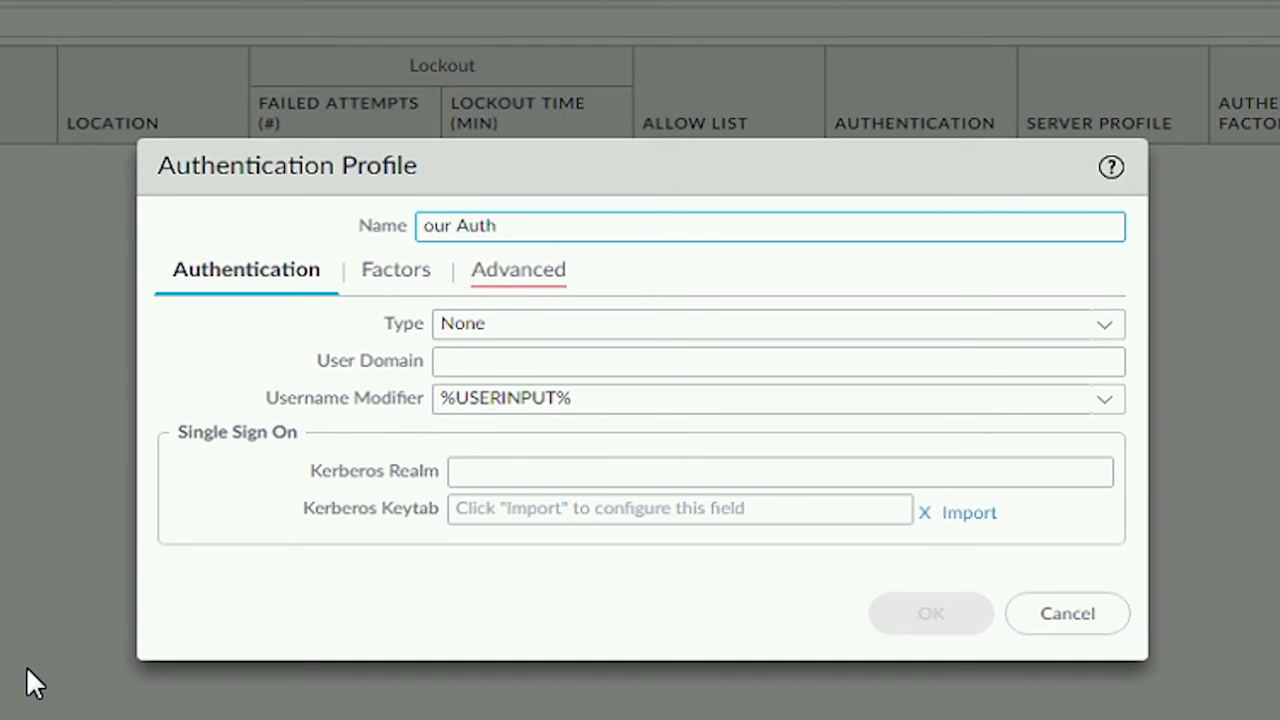
click(1108, 330)
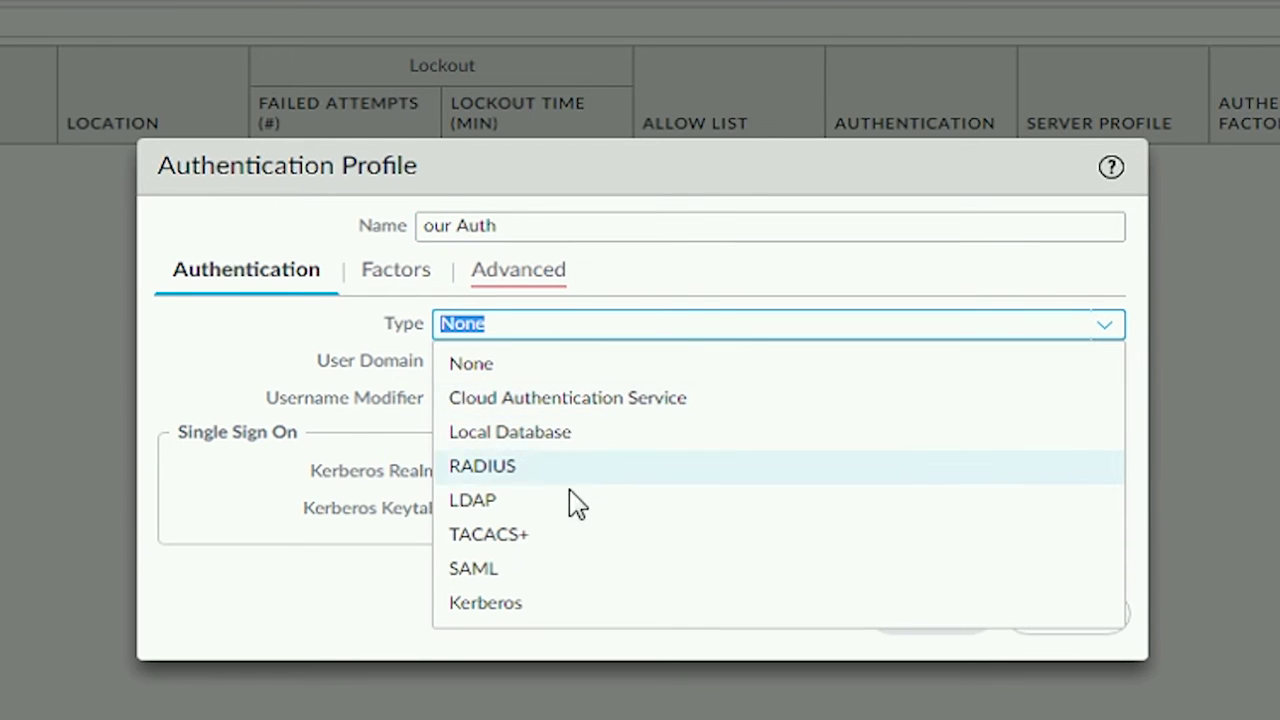
click(527, 503)
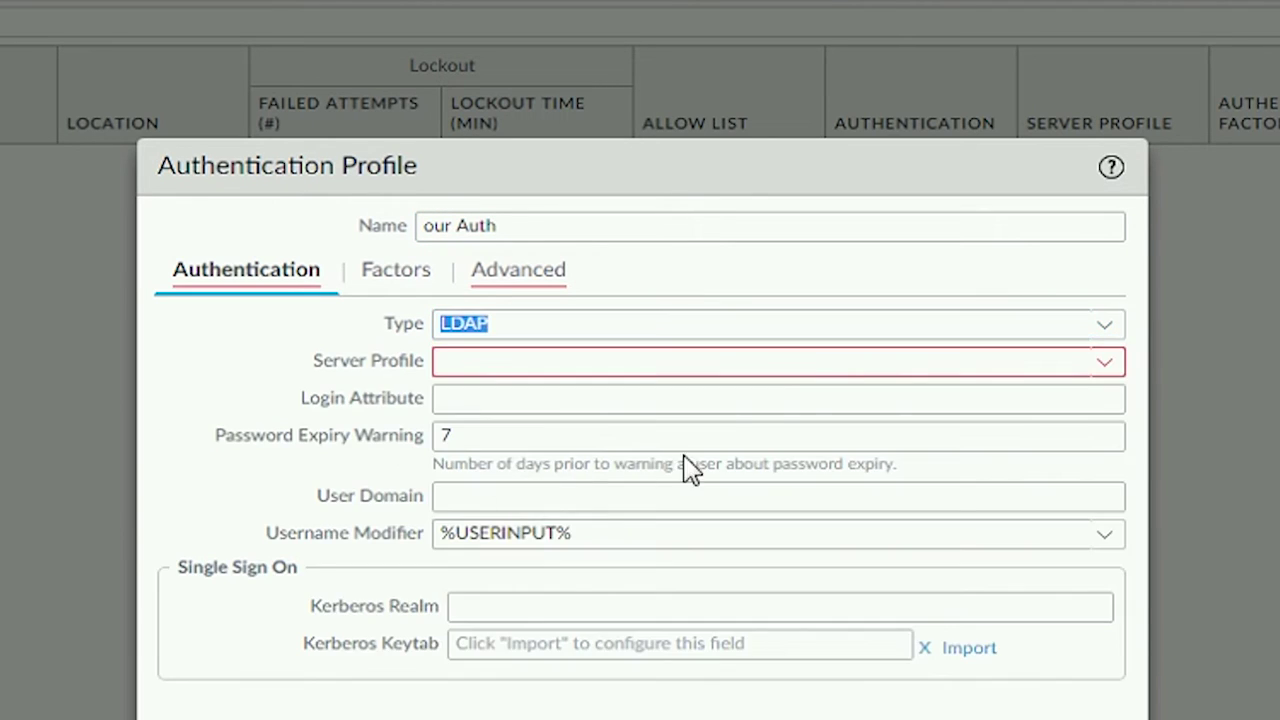
click(1098, 370)
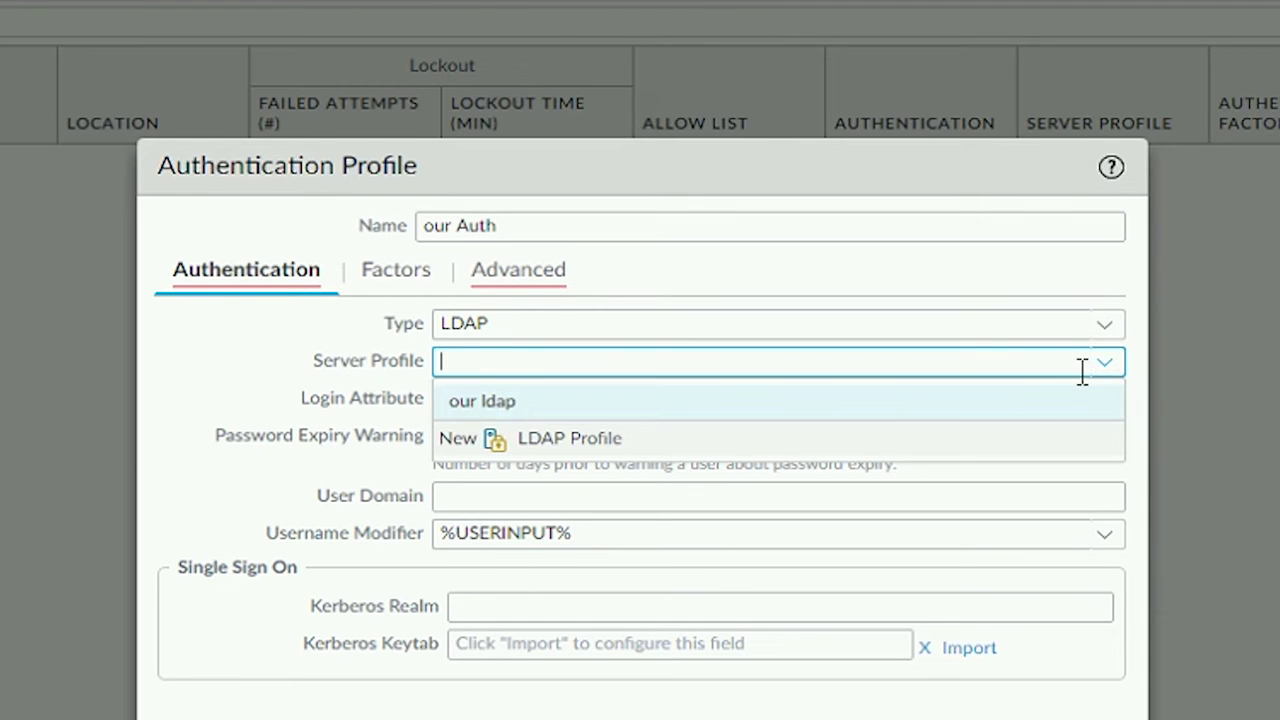
click(743, 404)
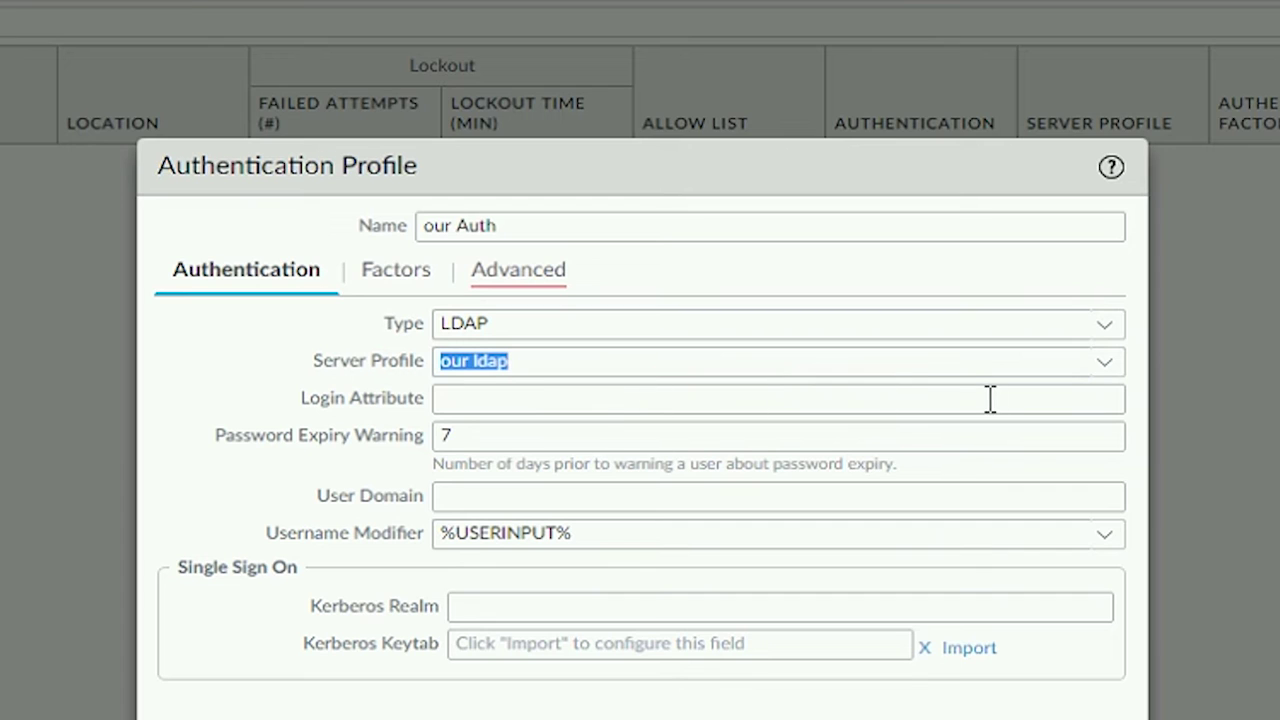
Set login attribute sAMAccountName, %USERDOMAIN%\%USERINPUT% username format and allow list 'all', then save
click(905, 400)
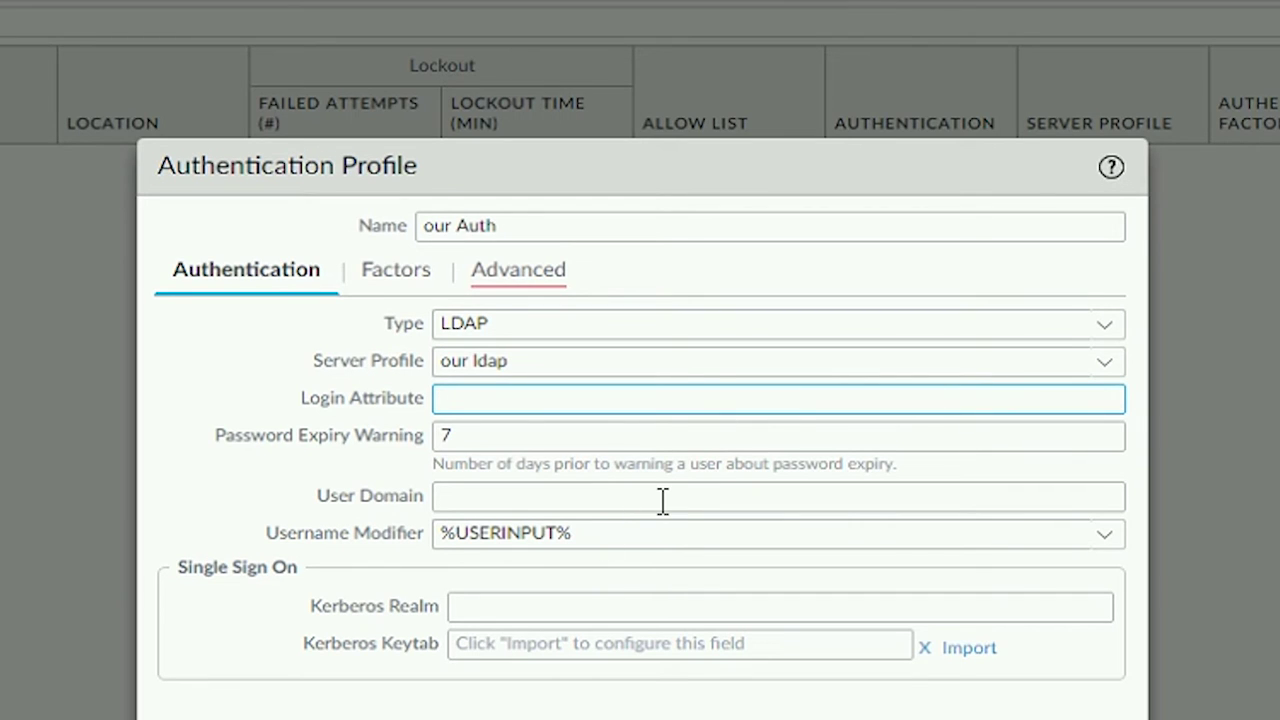
text(MAccount)
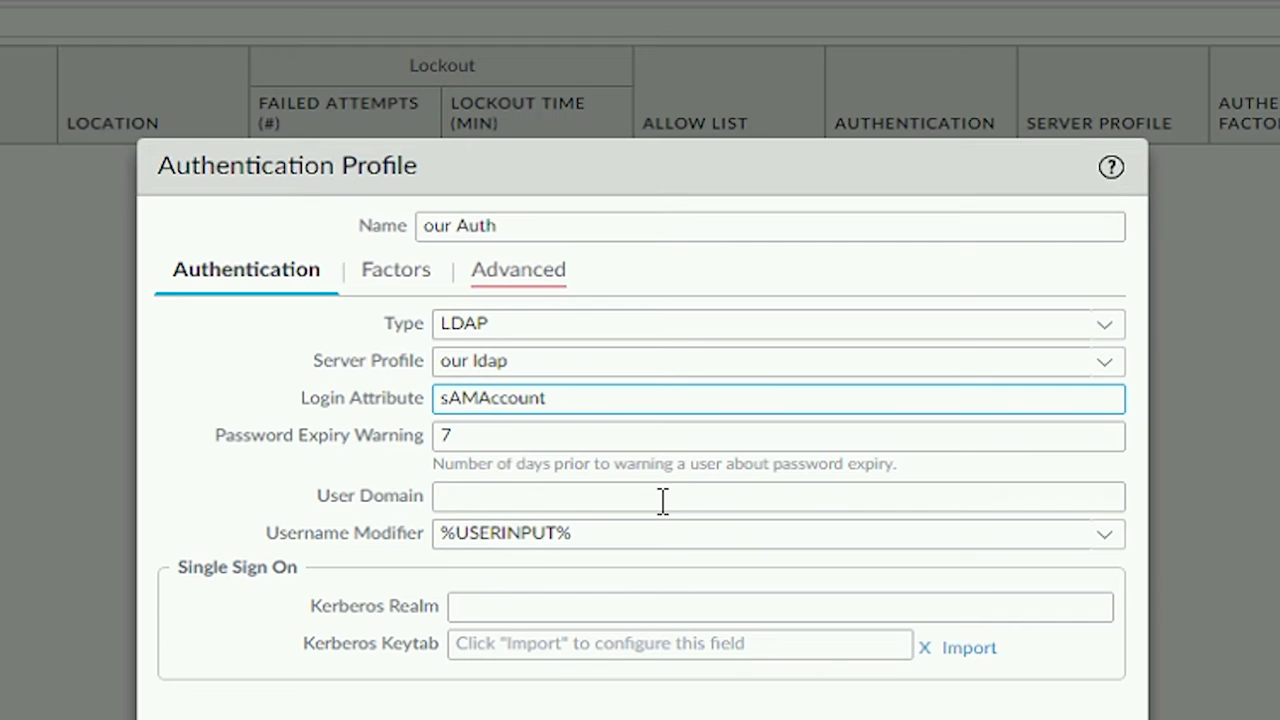
text(Nam)
click(1097, 533)
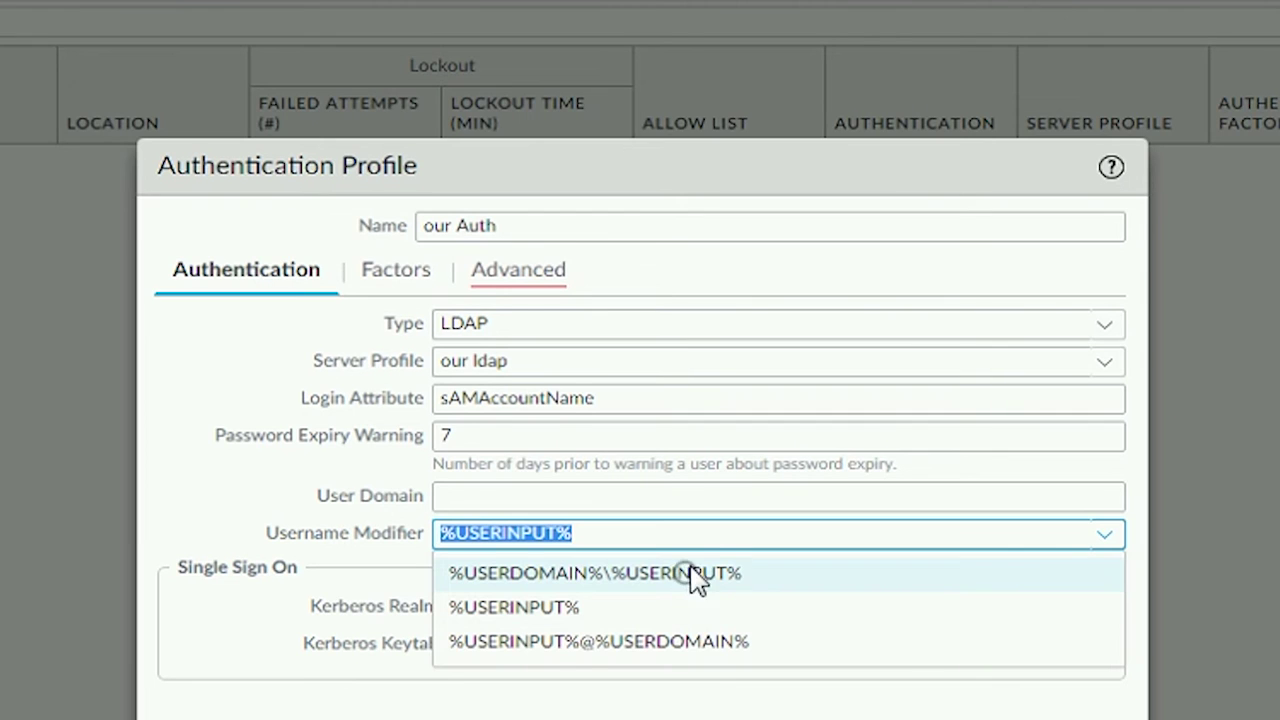
click(691, 578)
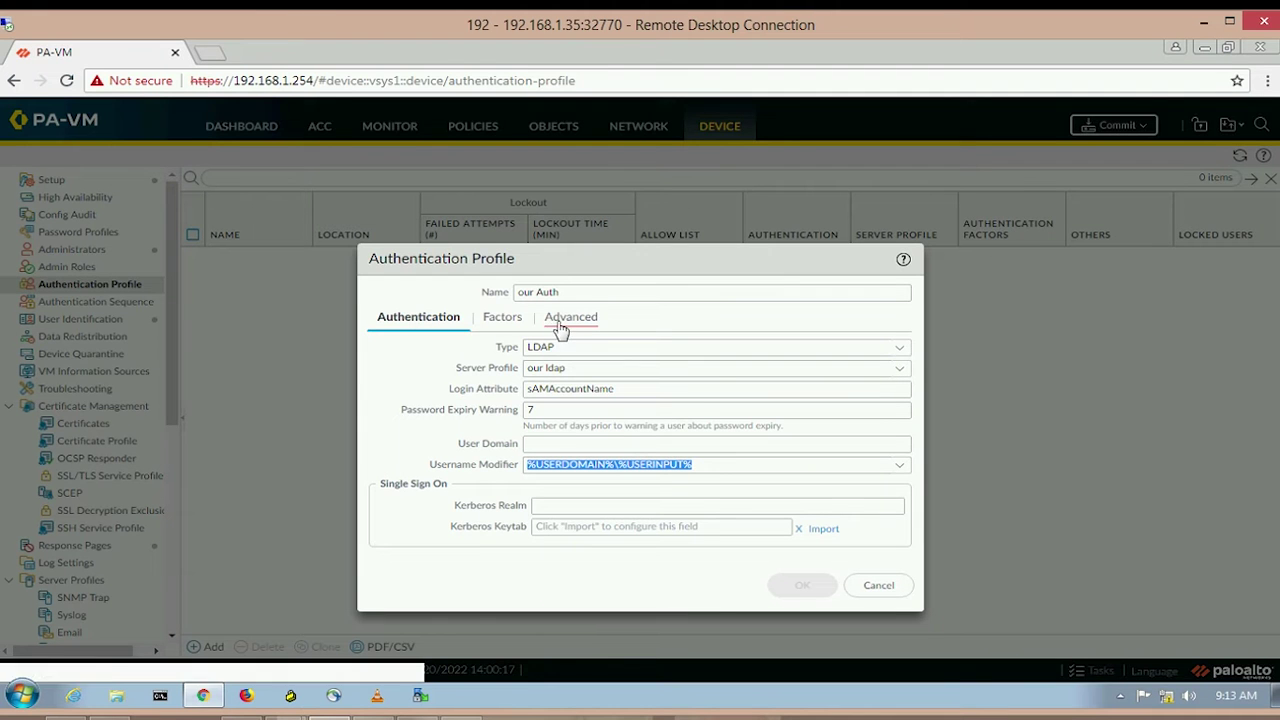
click(567, 318)
click(404, 524)
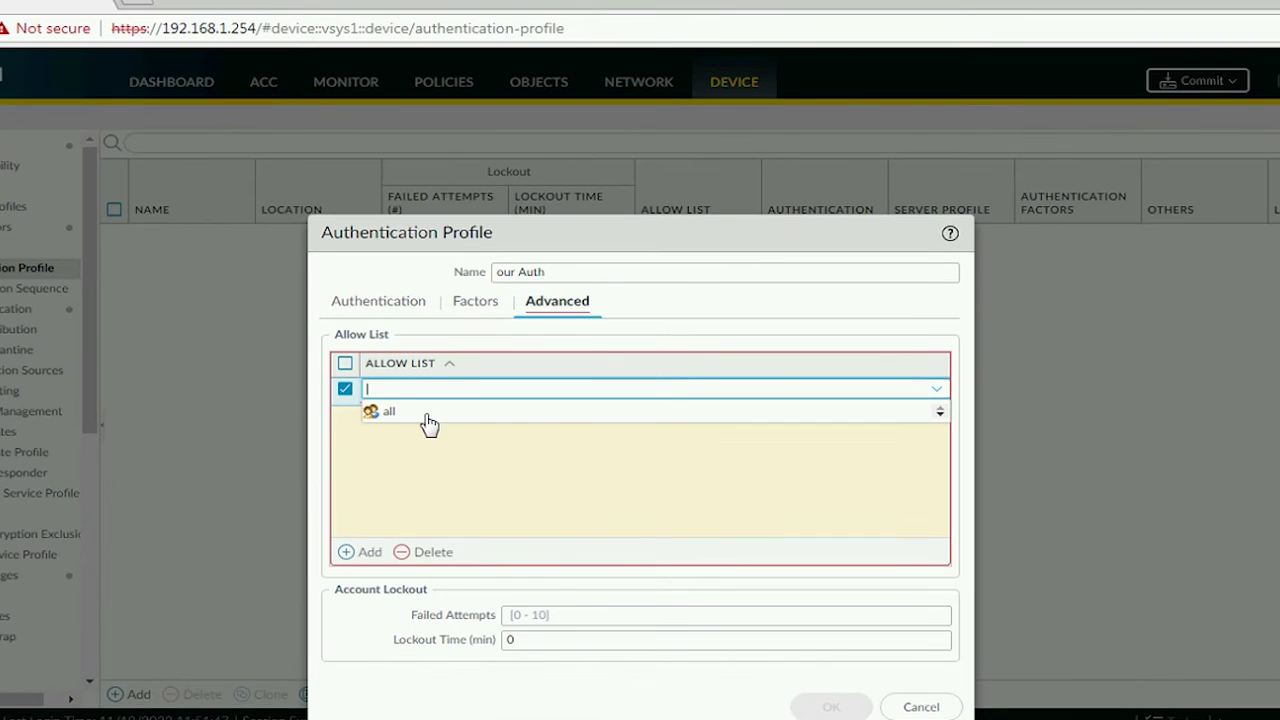
click(409, 418)
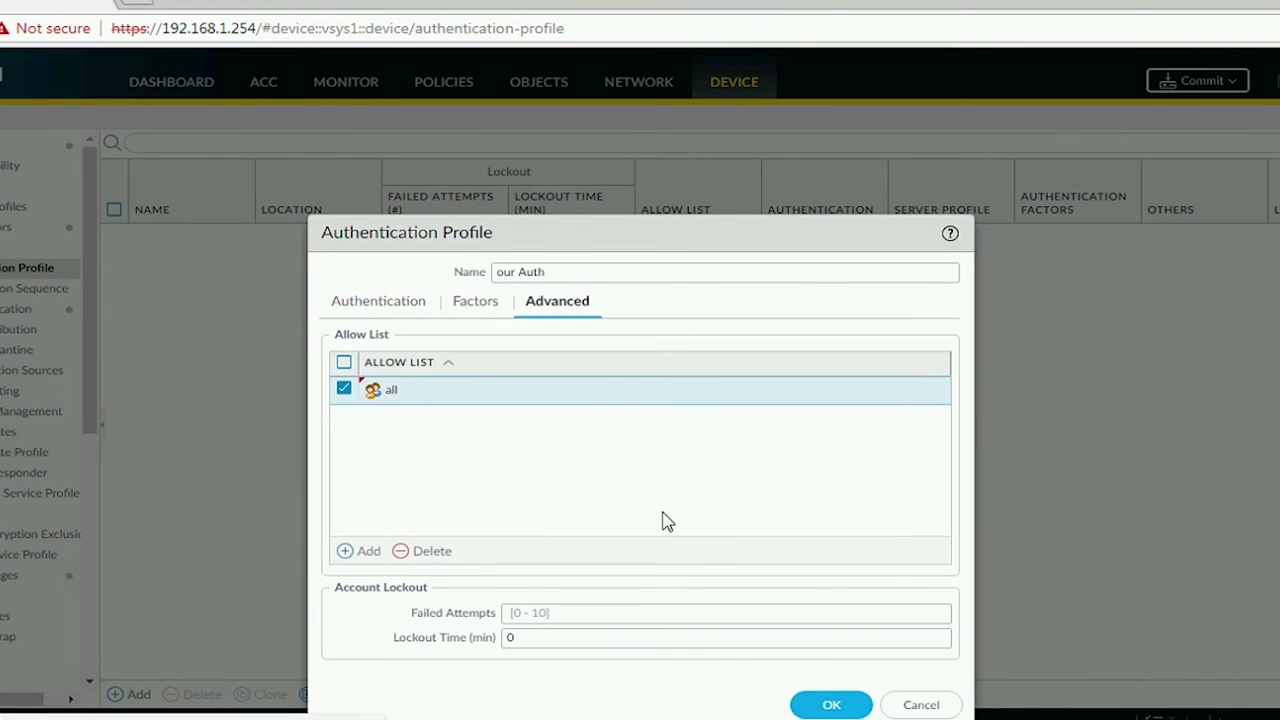
click(840, 702)
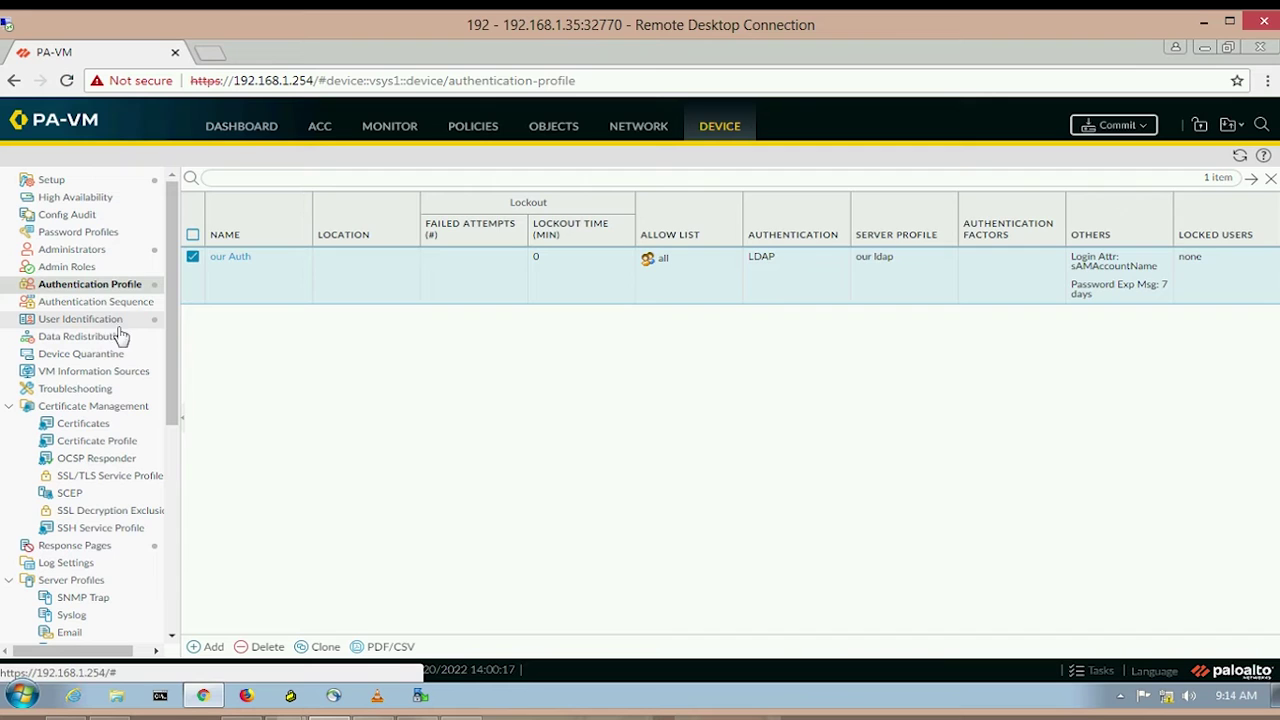
Add a User-ID monitored server 'AD Server', Microsoft Active Directory over WMI at 10.1.1.111
click(110, 321)
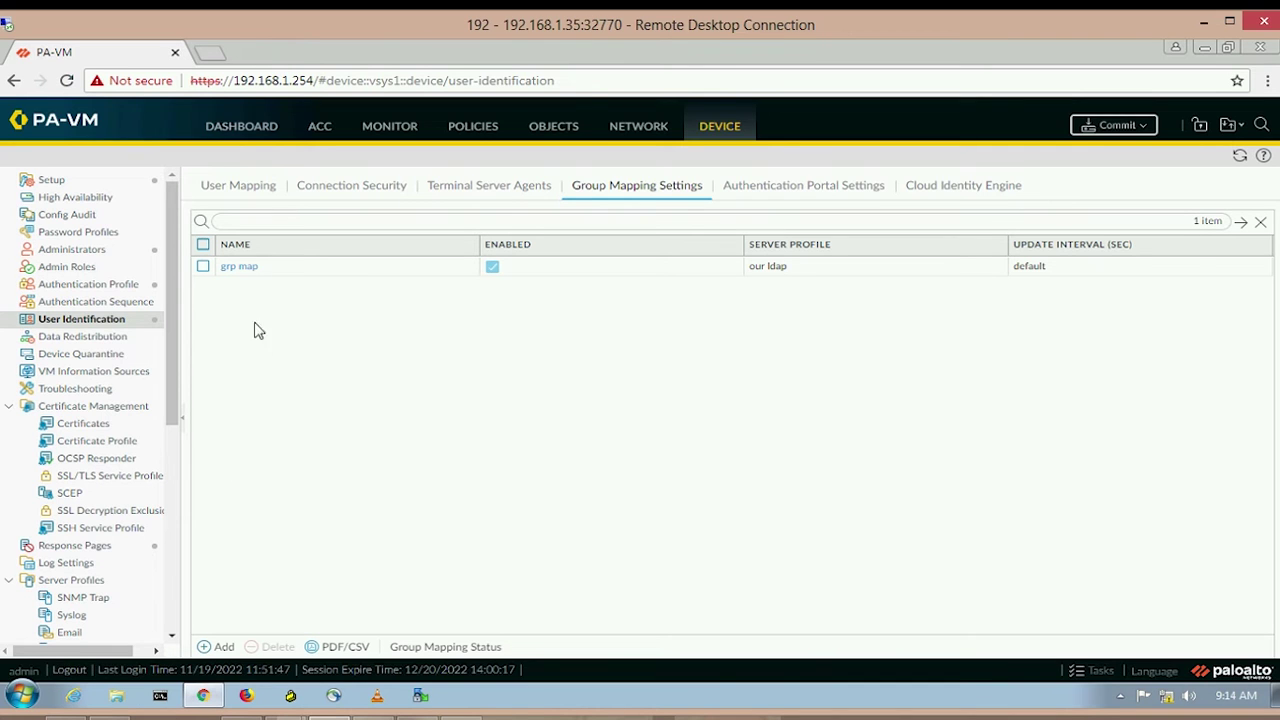
click(240, 188)
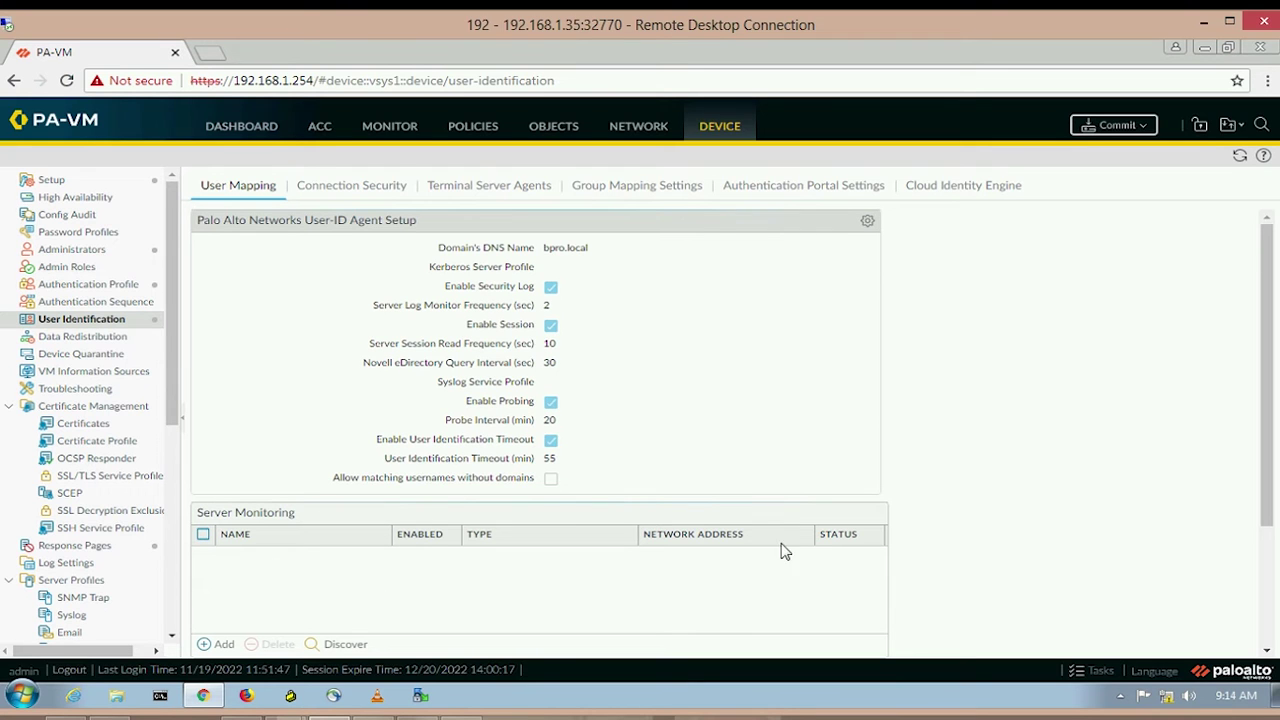
click(216, 644)
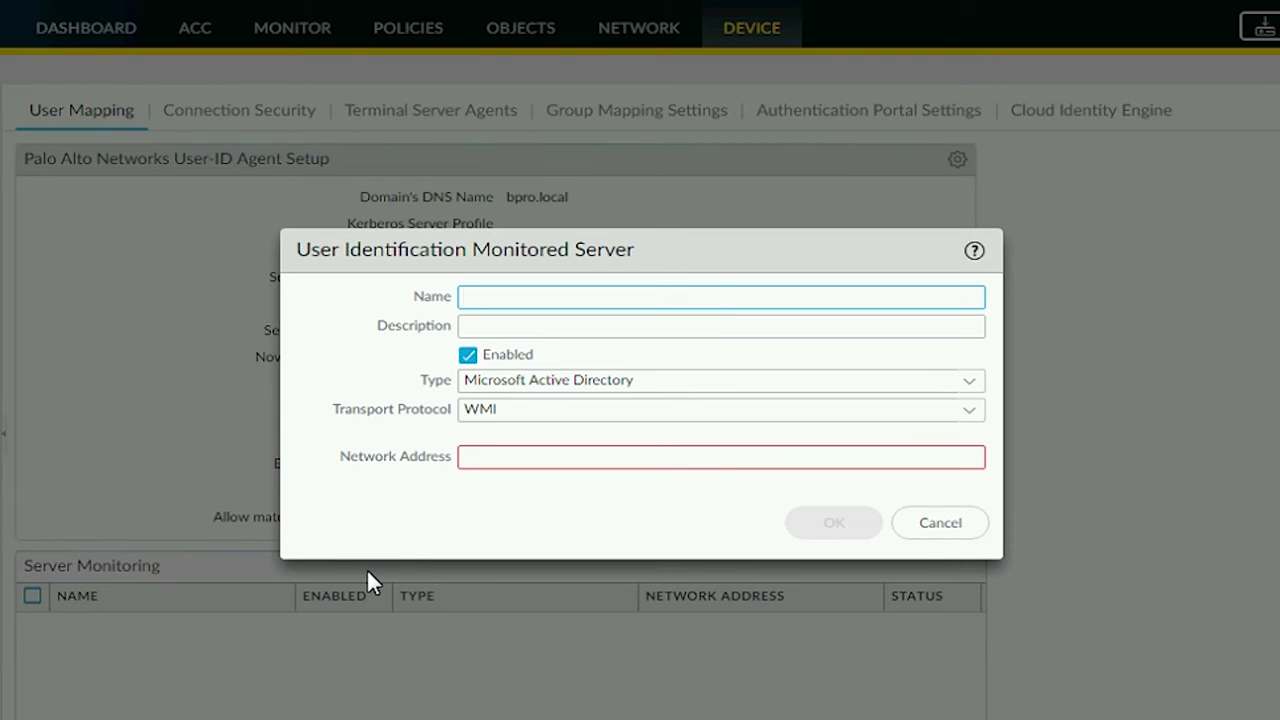
text(Server)
click(966, 415)
click(970, 414)
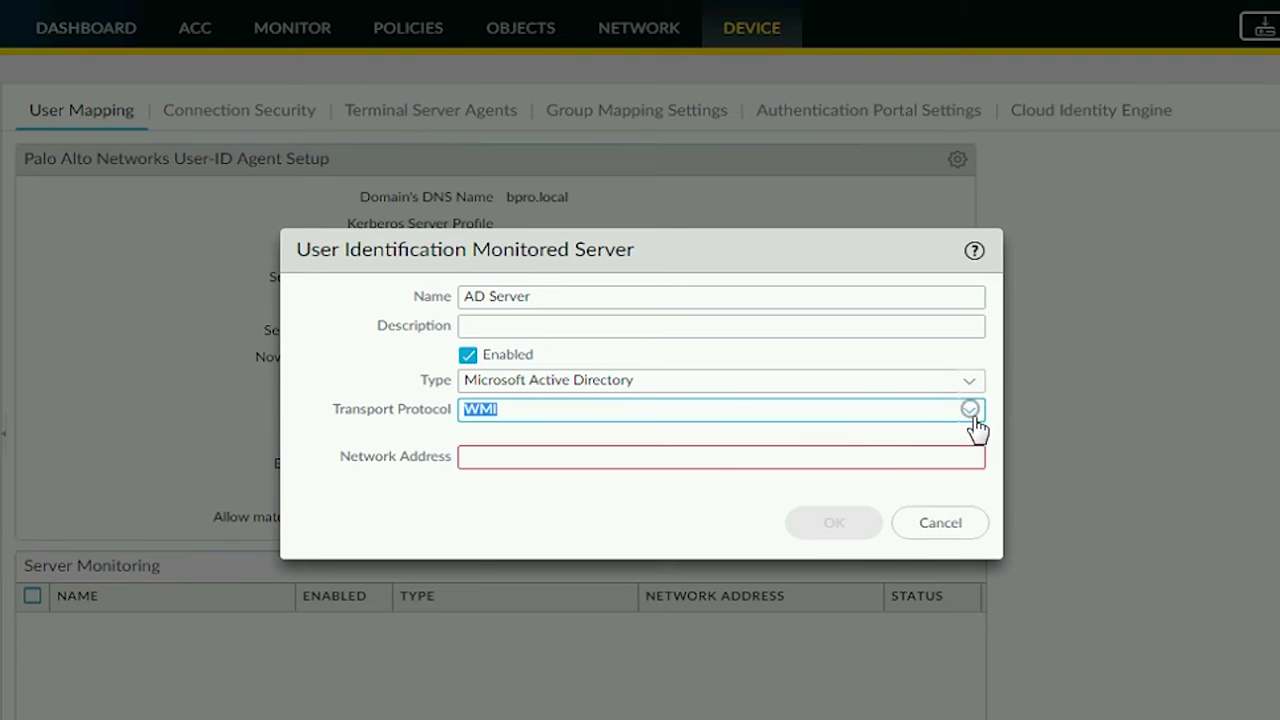
click(834, 456)
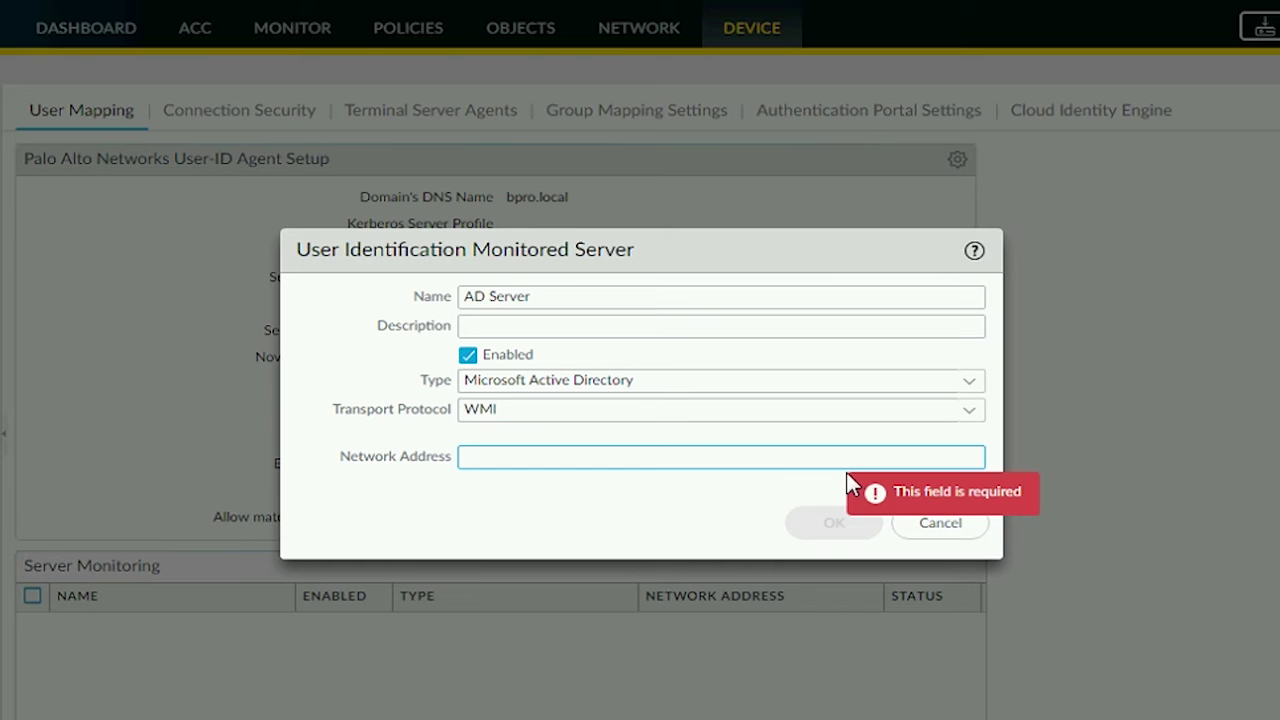
text(10.1.1.111)
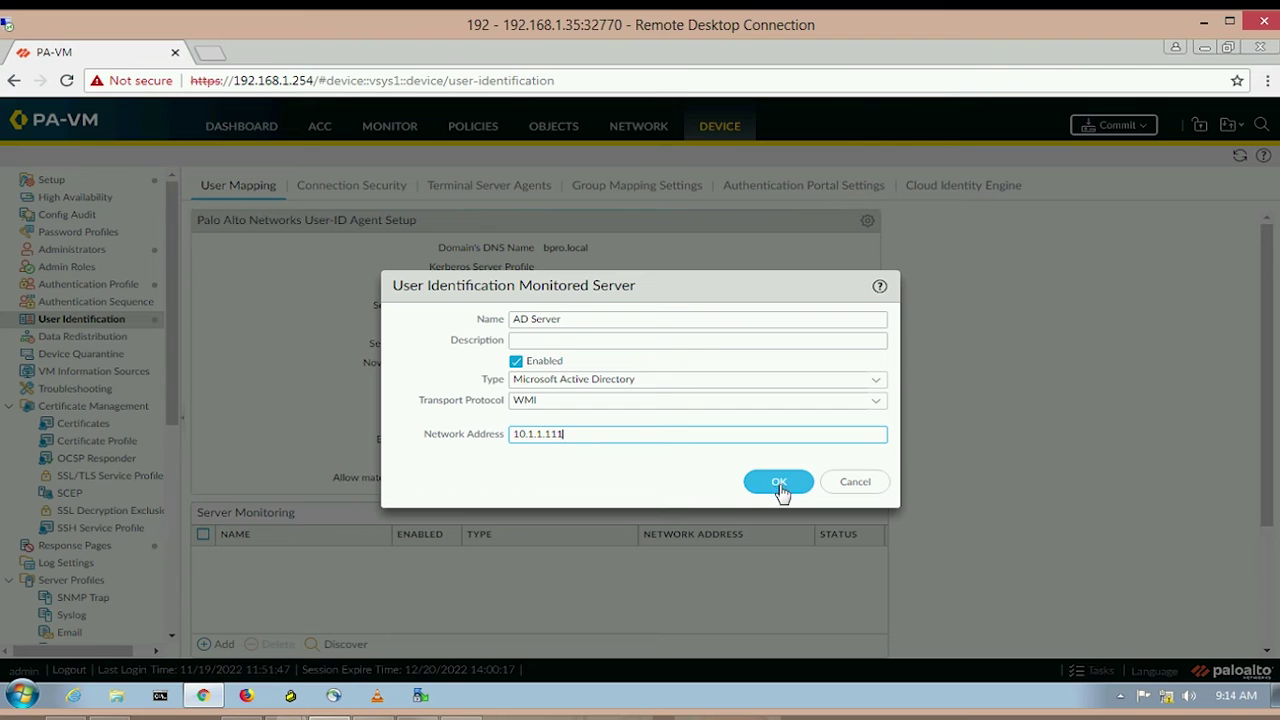
click(830, 528)
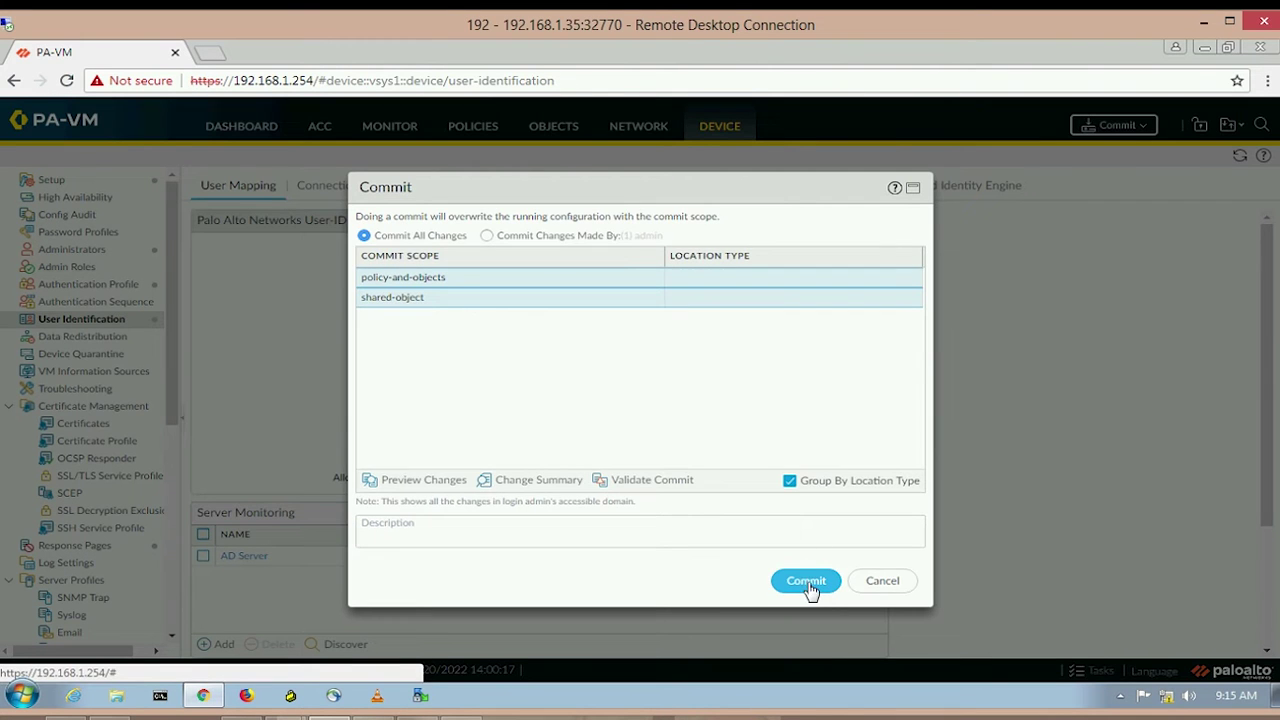
Commit the configuration, close the commit status, and go to the Security policy rules
click(810, 583)
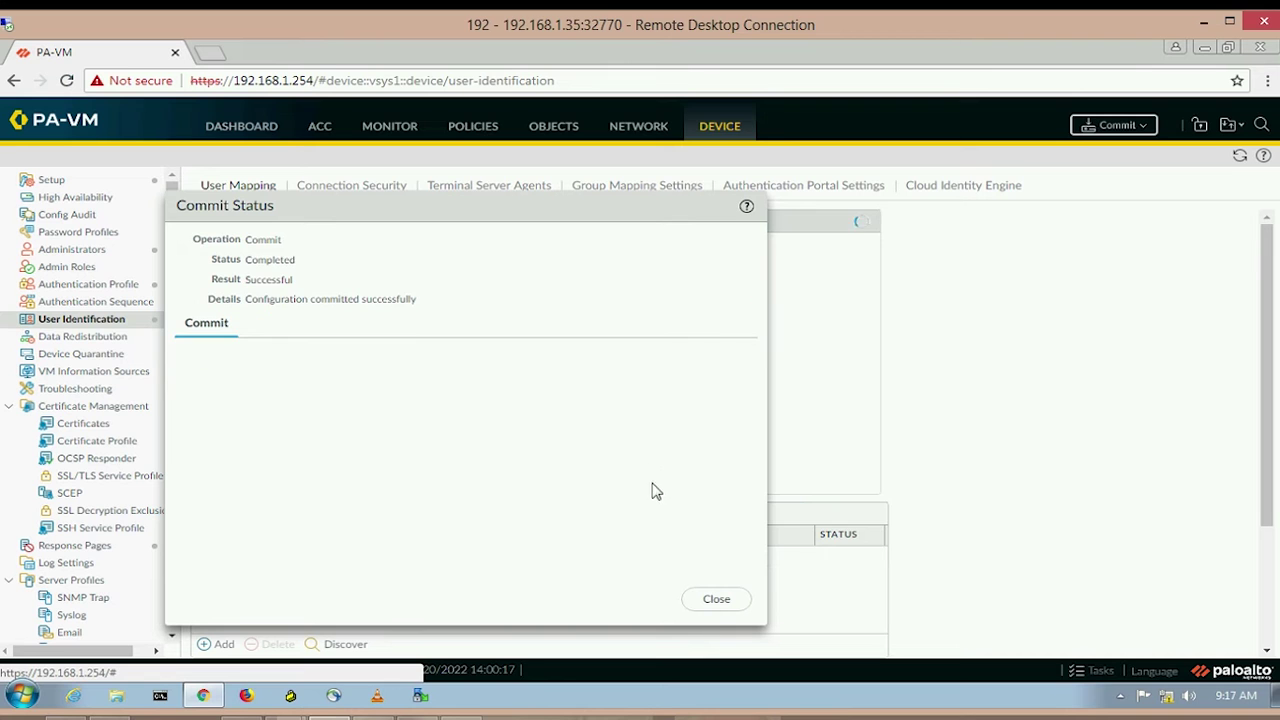
click(716, 600)
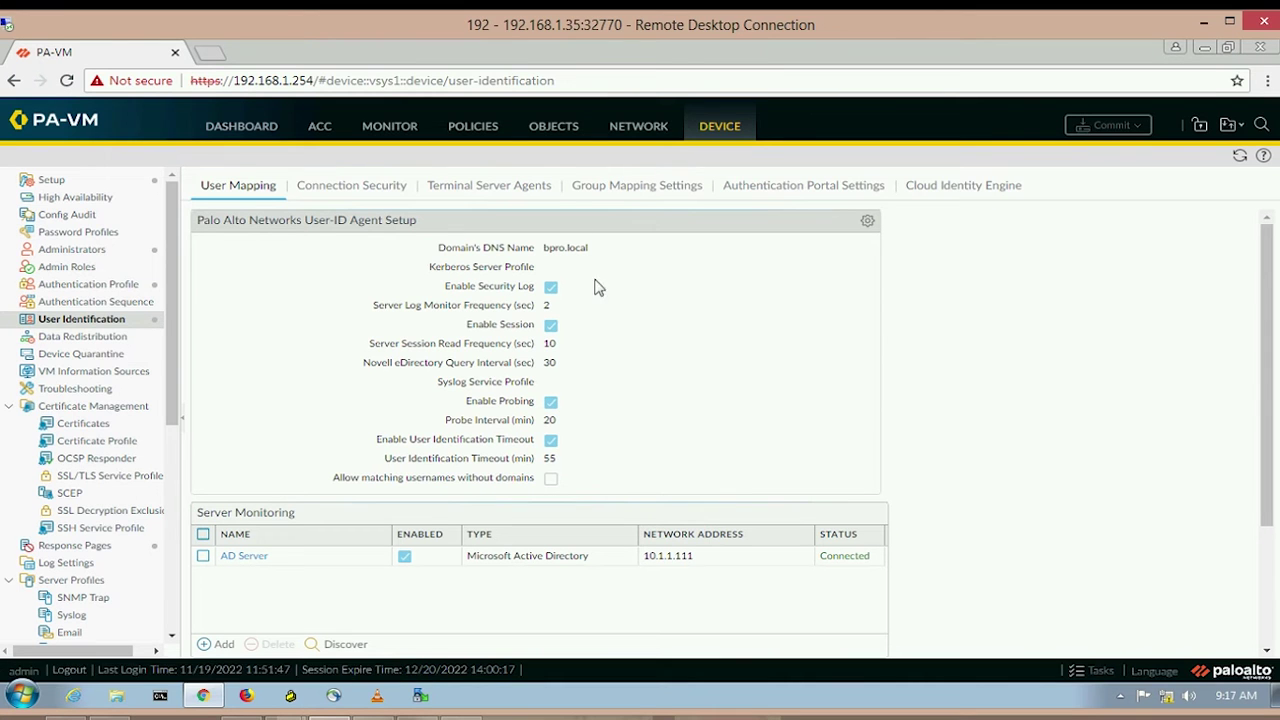
click(479, 135)
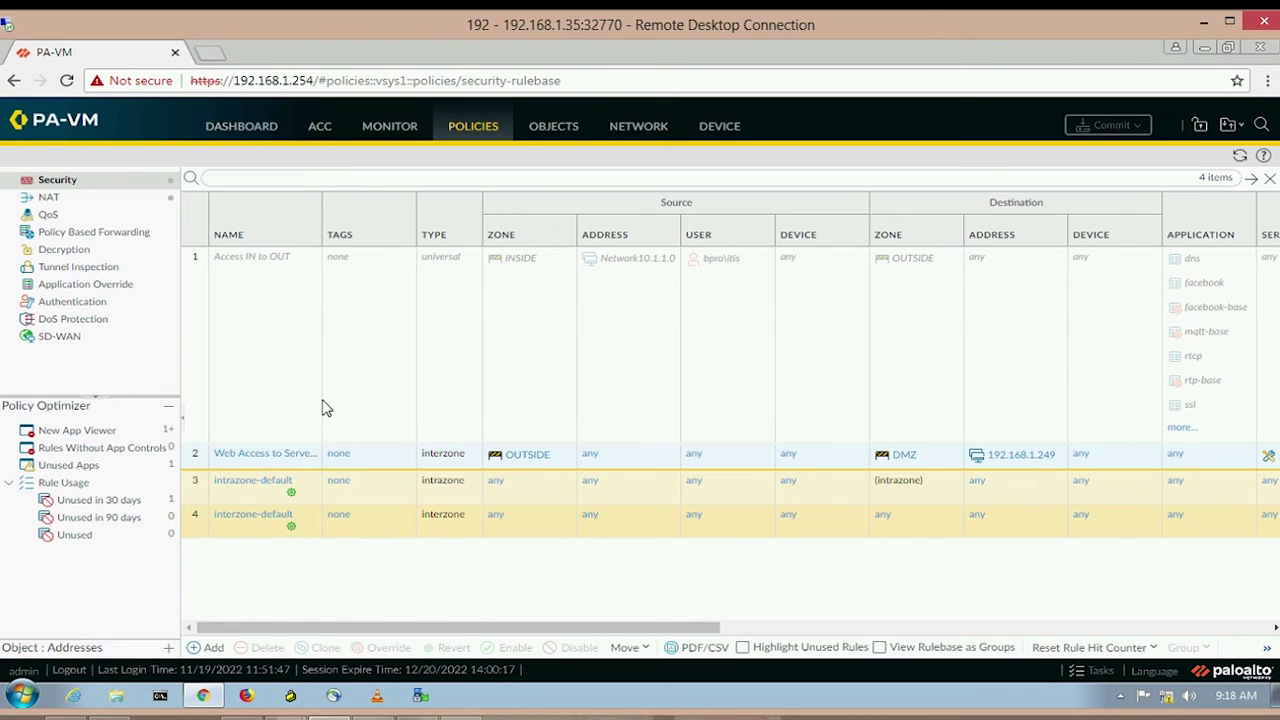
Create security rule 'domain users' with source zone INSIDE, user bpro\domain users, destination OUTSIDE
click(207, 654)
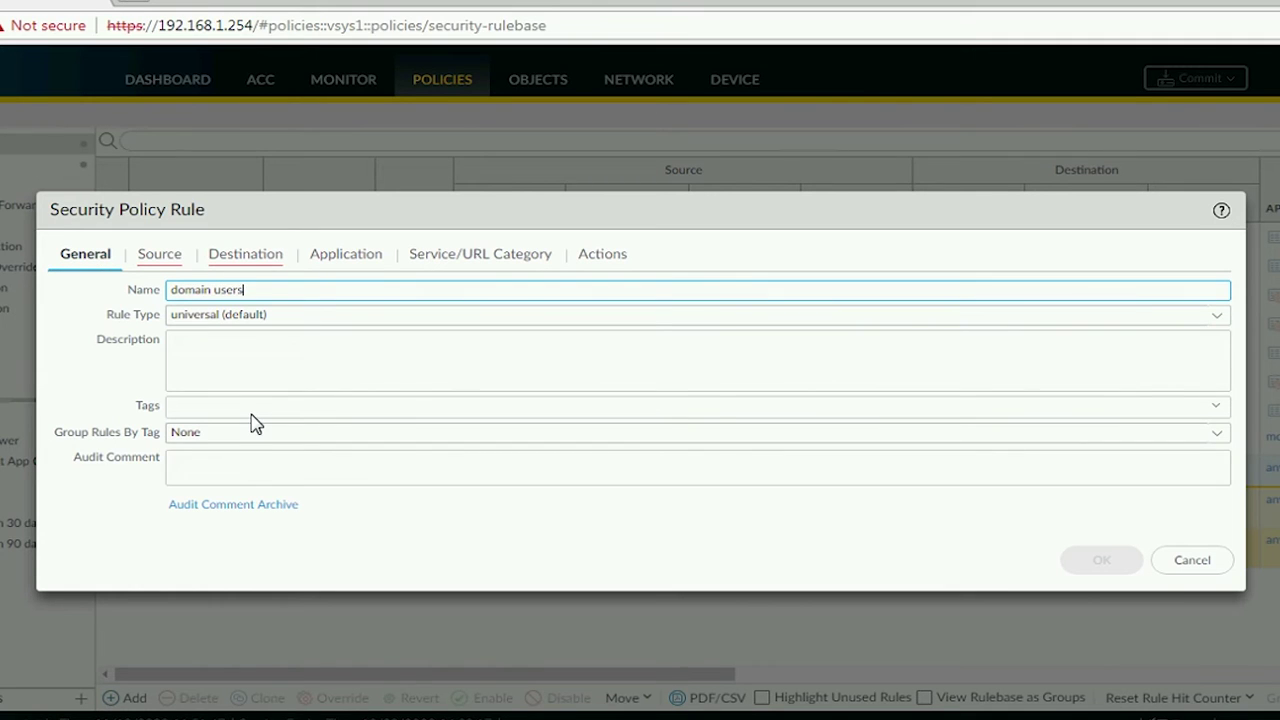
click(168, 252)
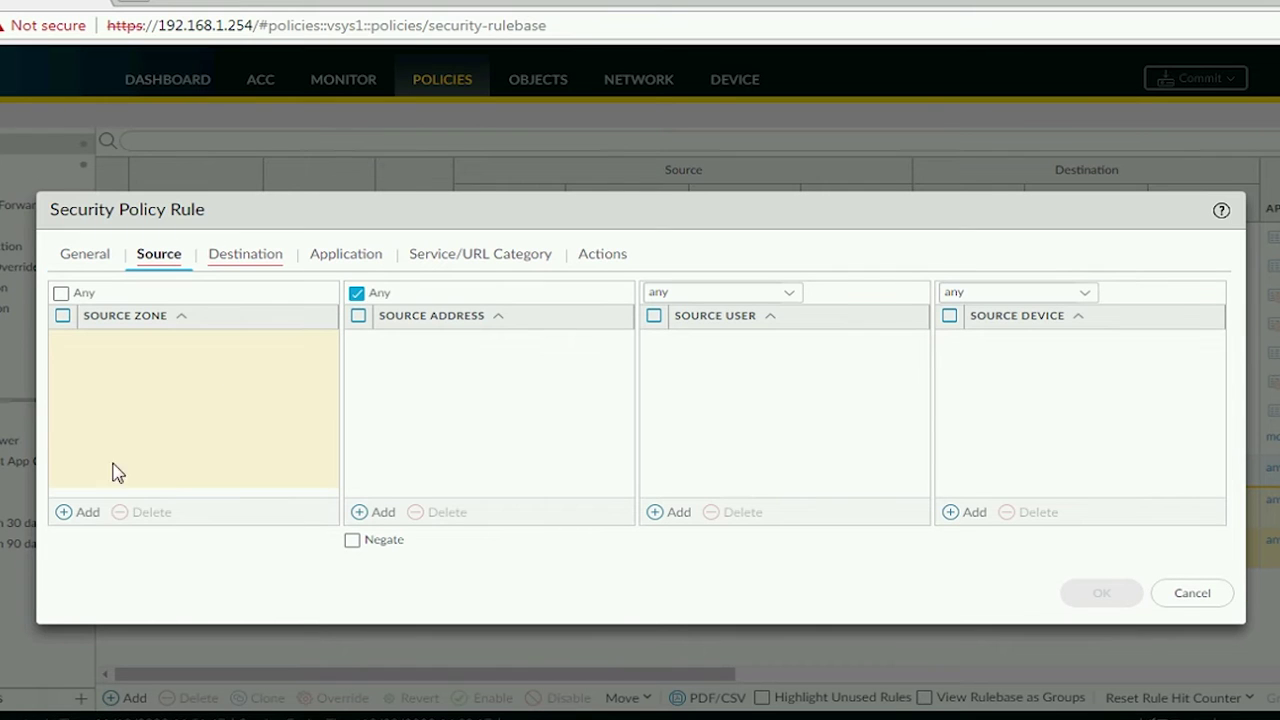
click(78, 513)
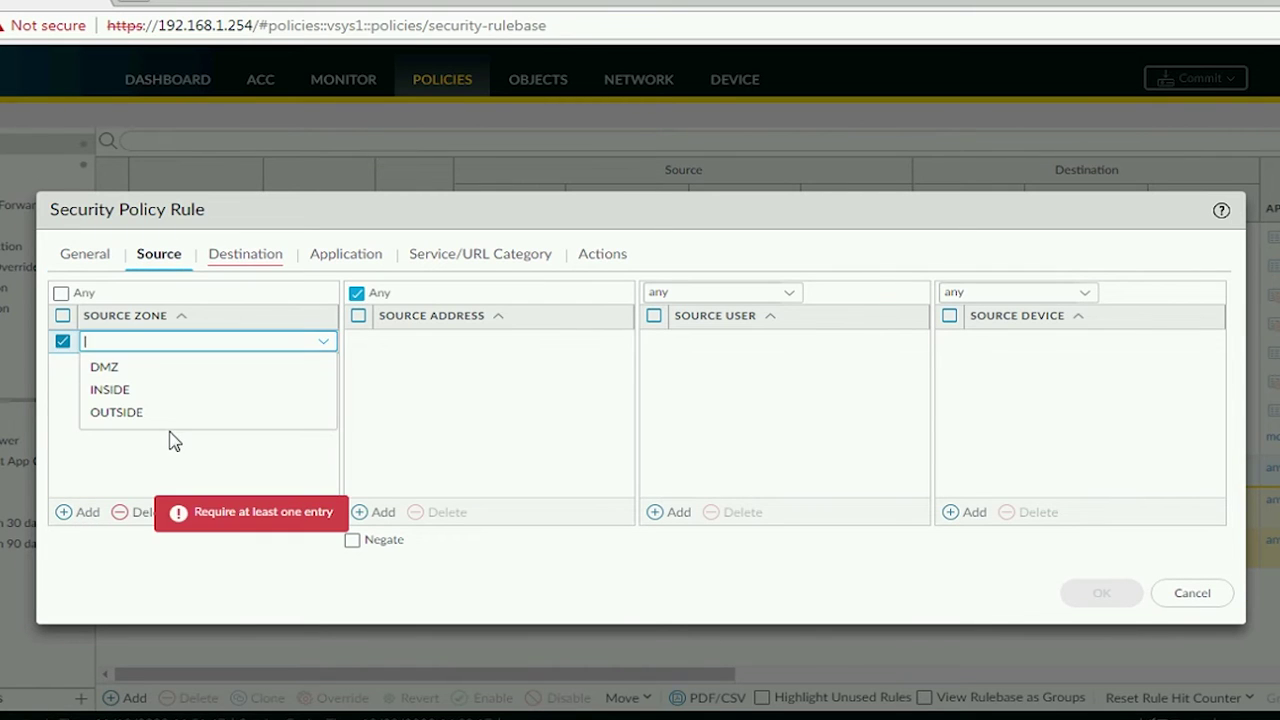
click(125, 396)
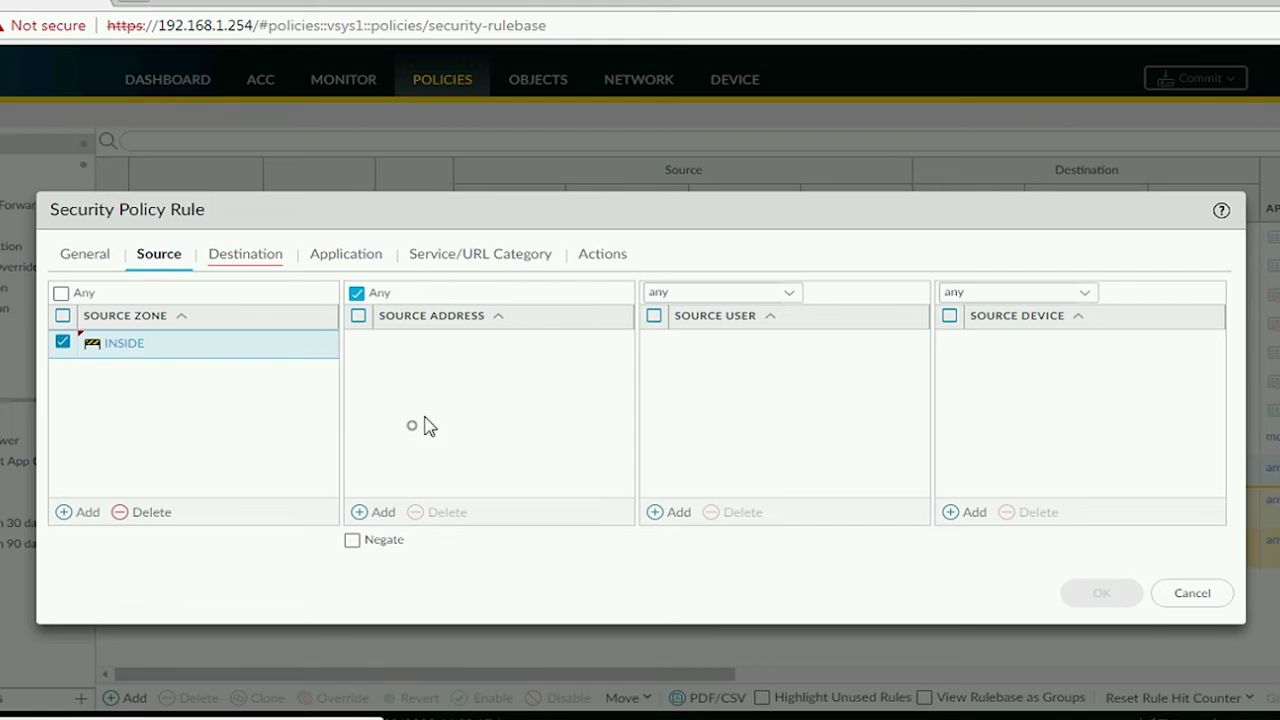
click(680, 513)
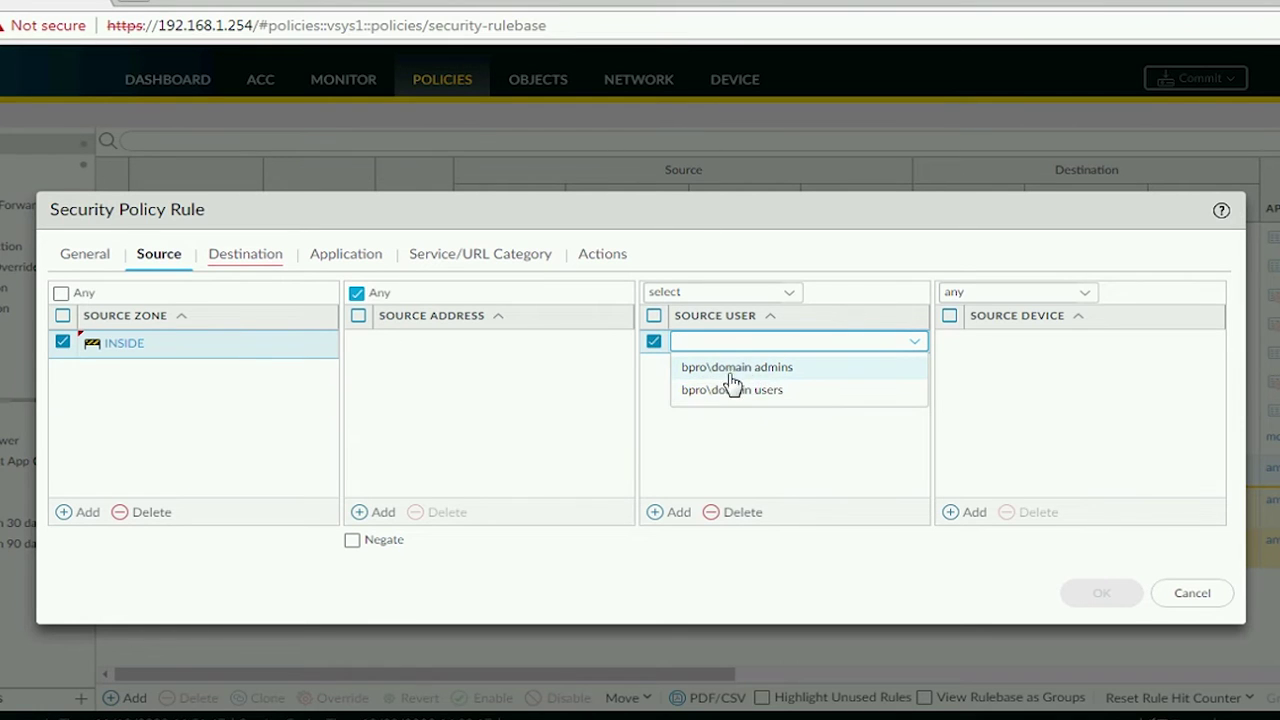
click(766, 392)
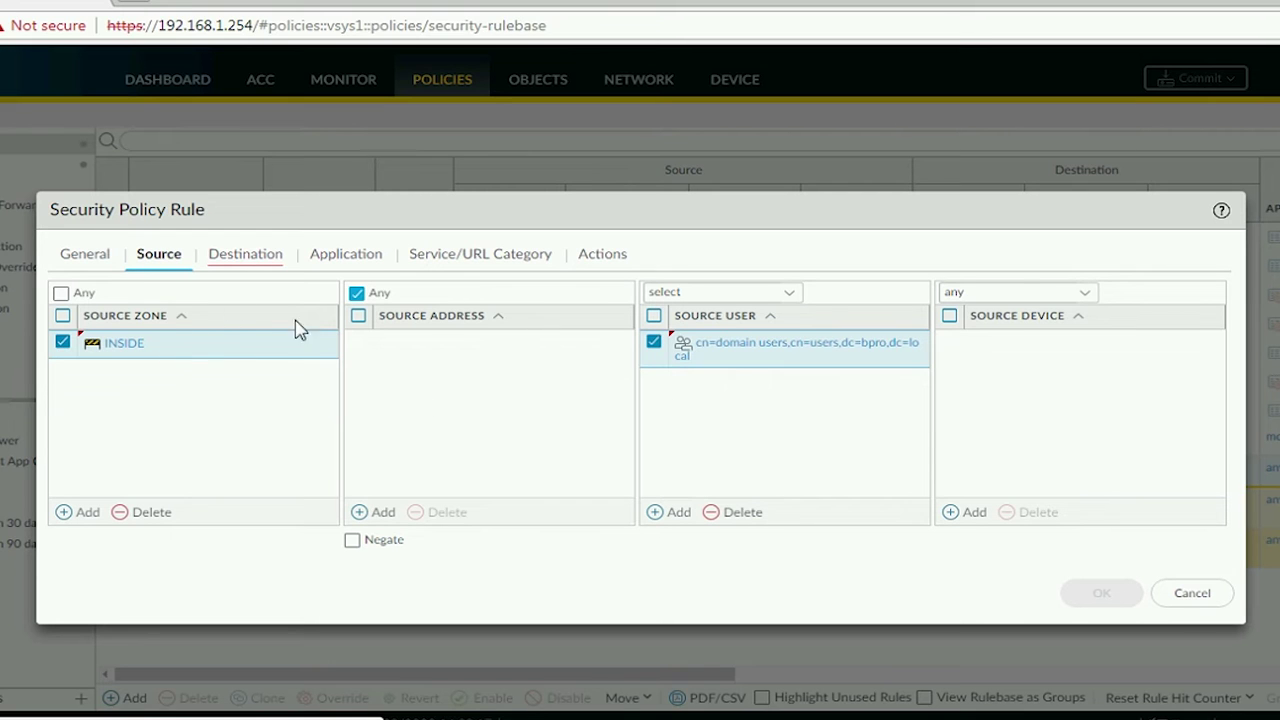
click(86, 256)
click(160, 256)
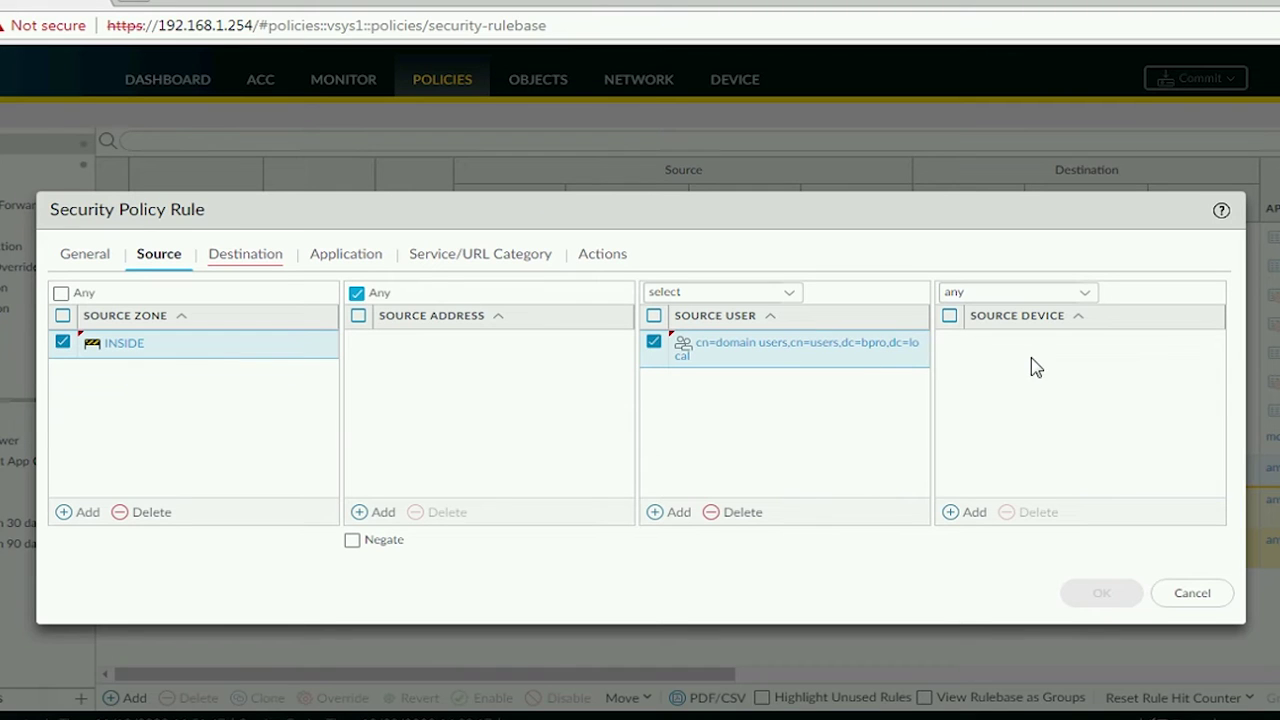
click(258, 256)
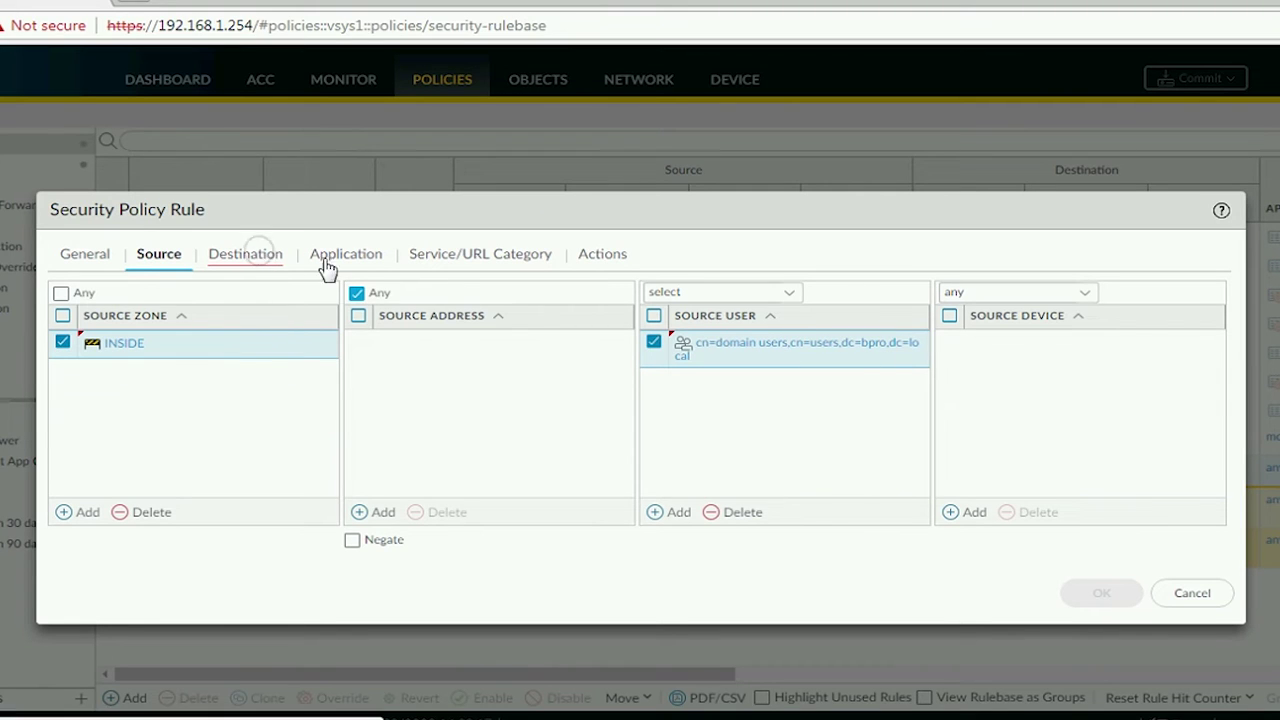
click(76, 516)
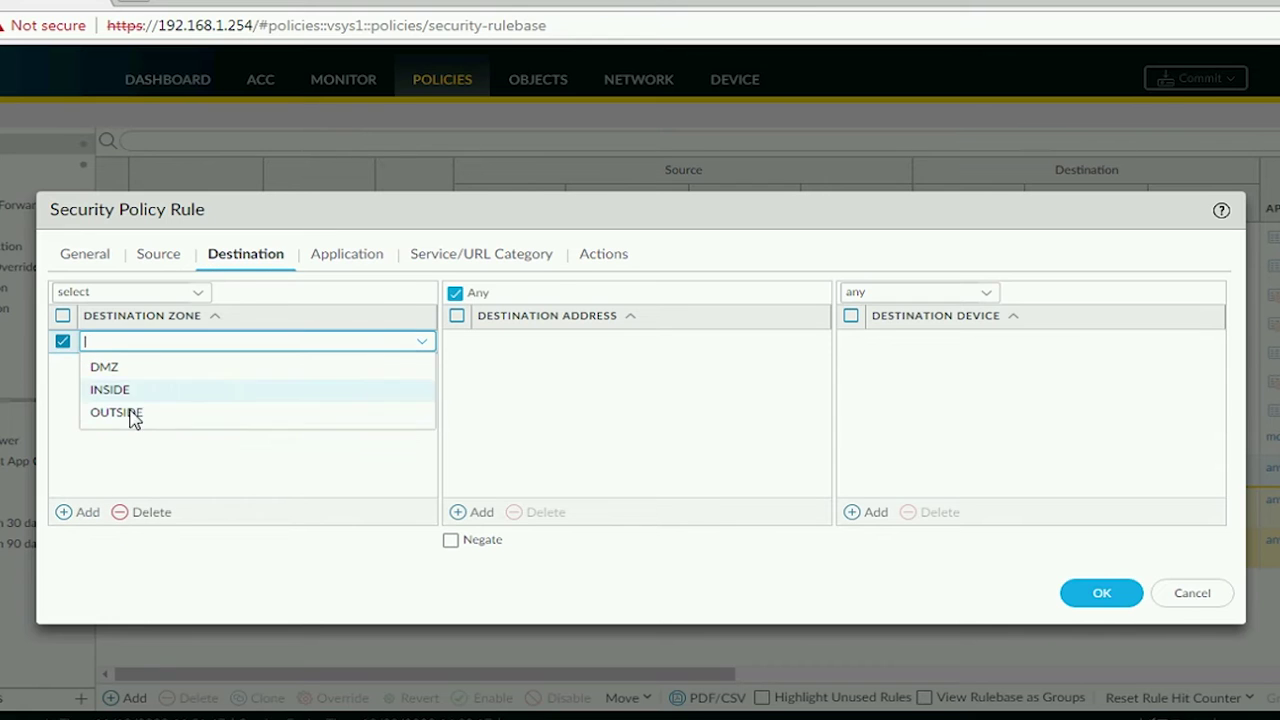
click(131, 416)
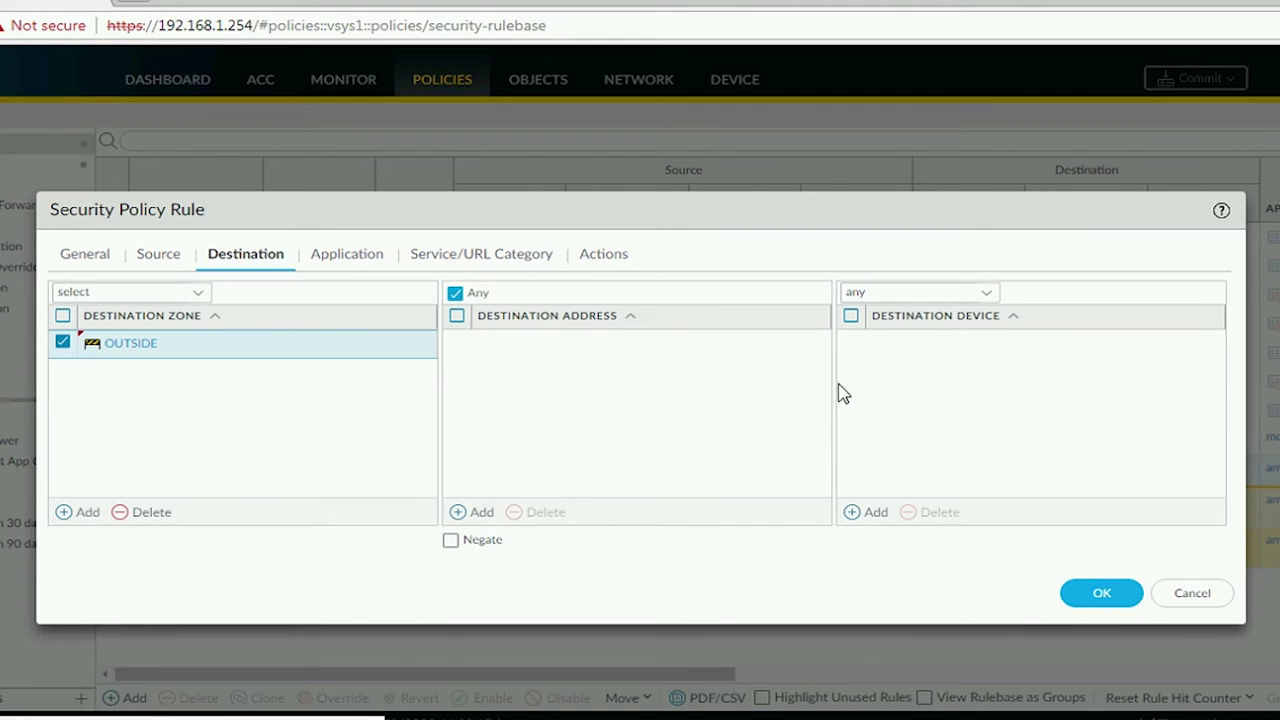
Set the rule's service to any, log at session start and end, and save it
click(346, 258)
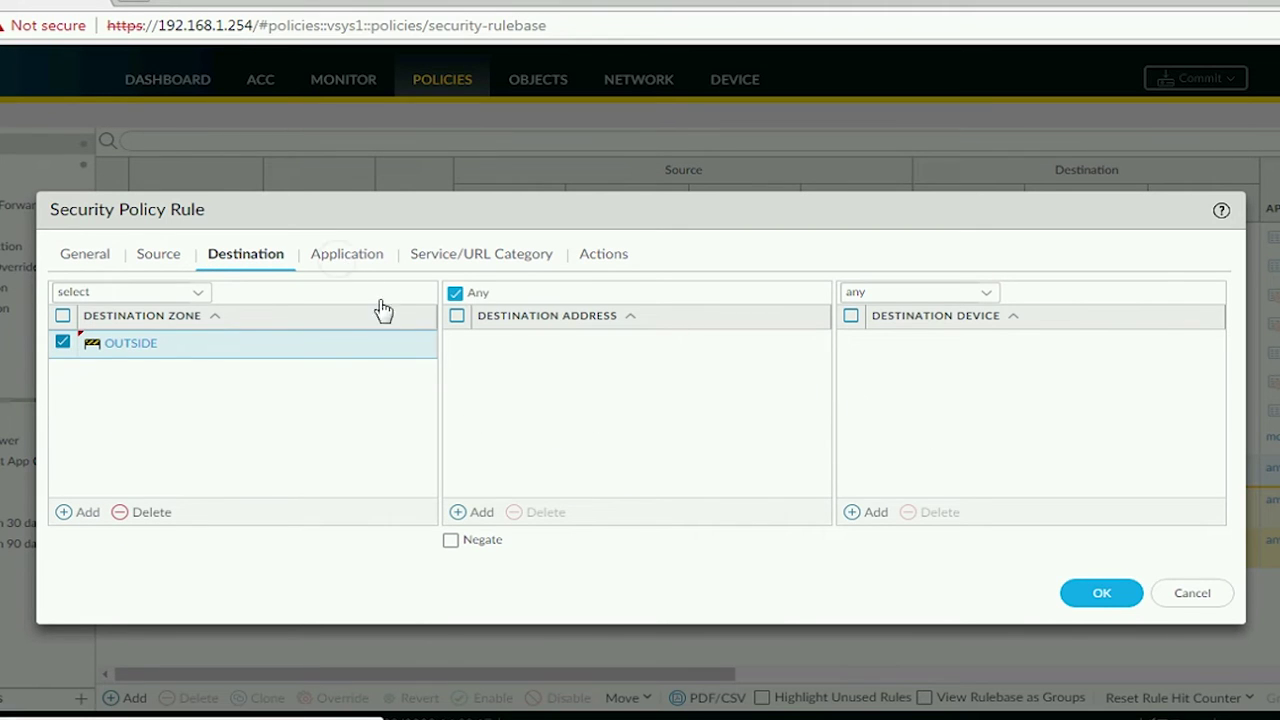
click(492, 257)
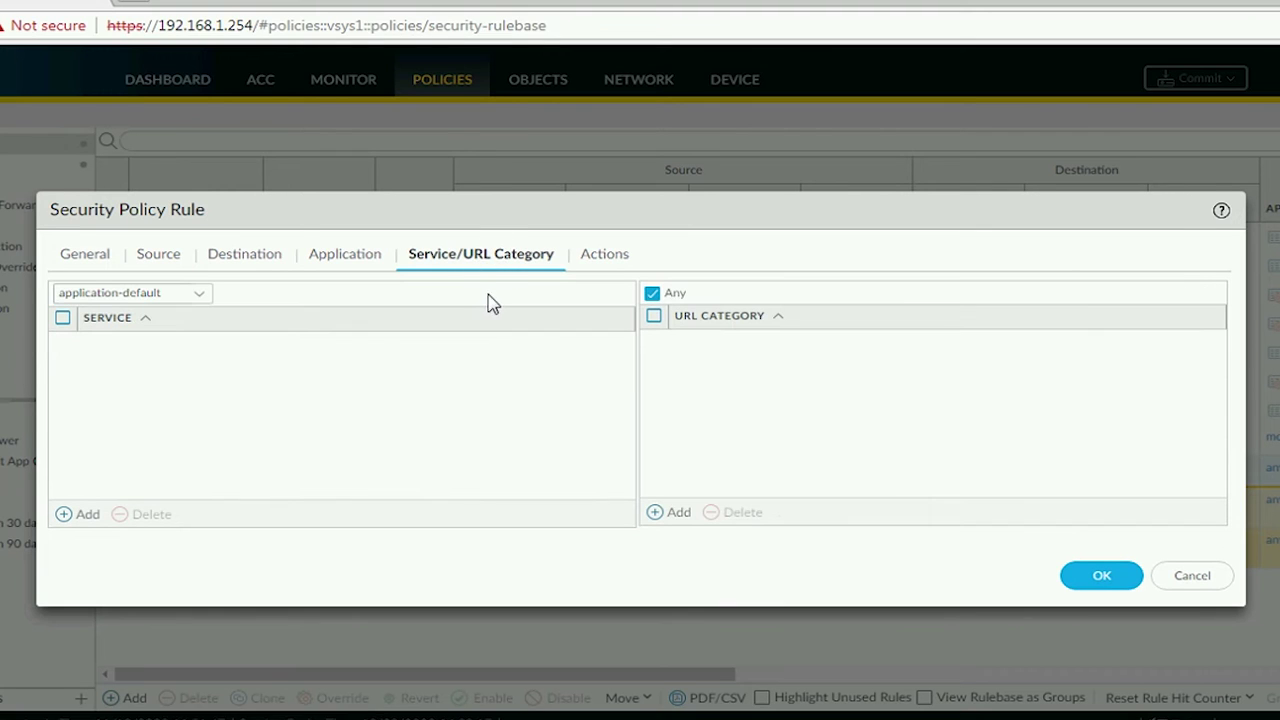
click(206, 296)
click(125, 344)
click(596, 256)
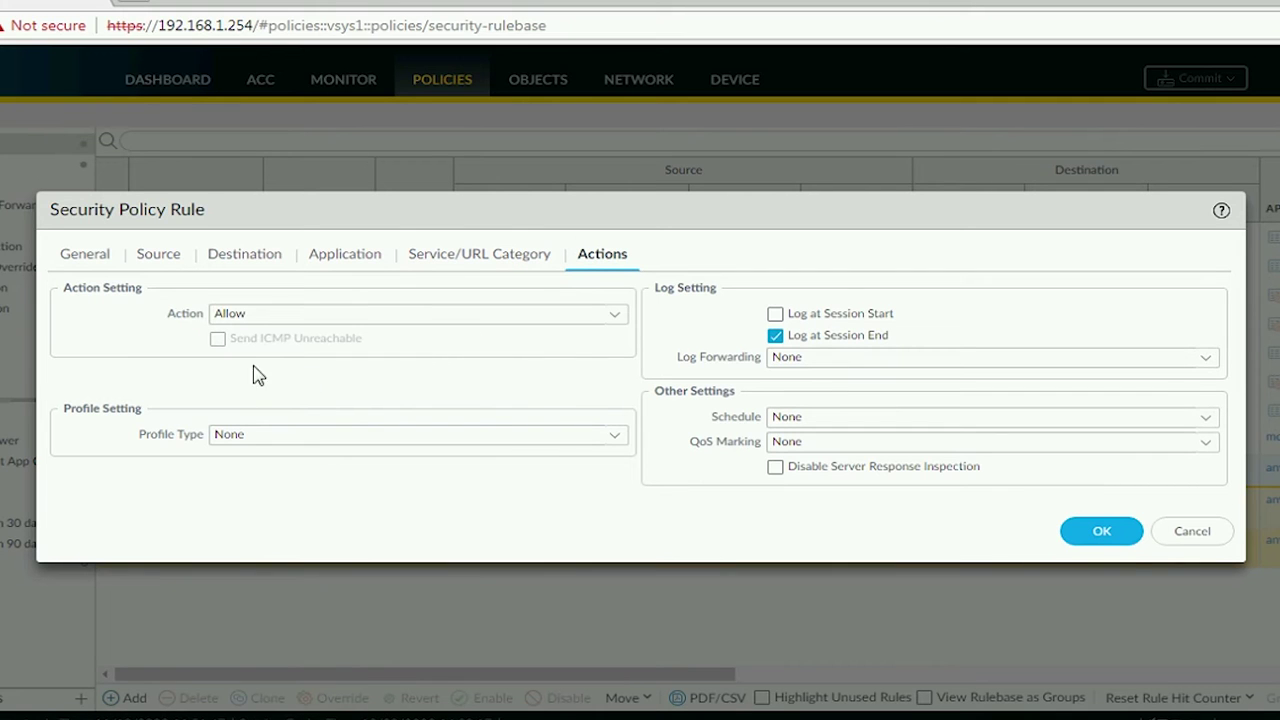
click(776, 334)
click(775, 314)
click(775, 335)
click(1094, 531)
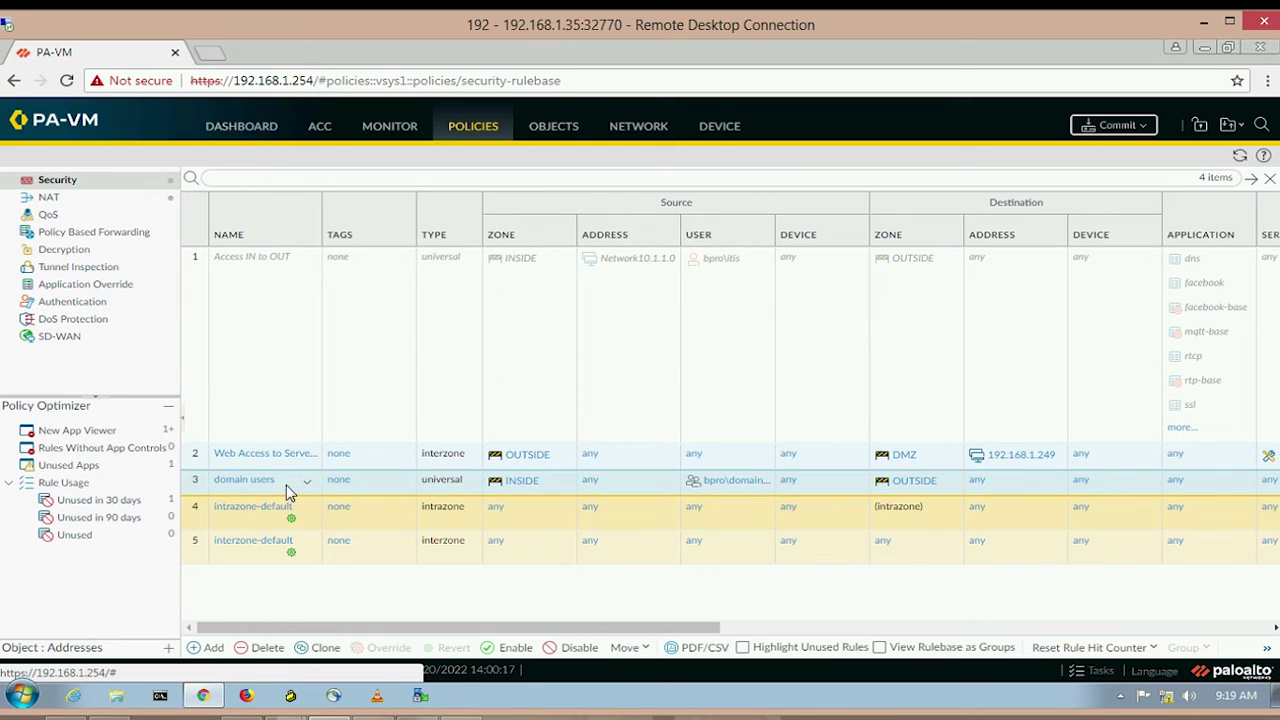
Move the domain users and Web Access rules to the top, then commit the changes
drag(290, 492, 258, 251)
drag(290, 452, 283, 292)
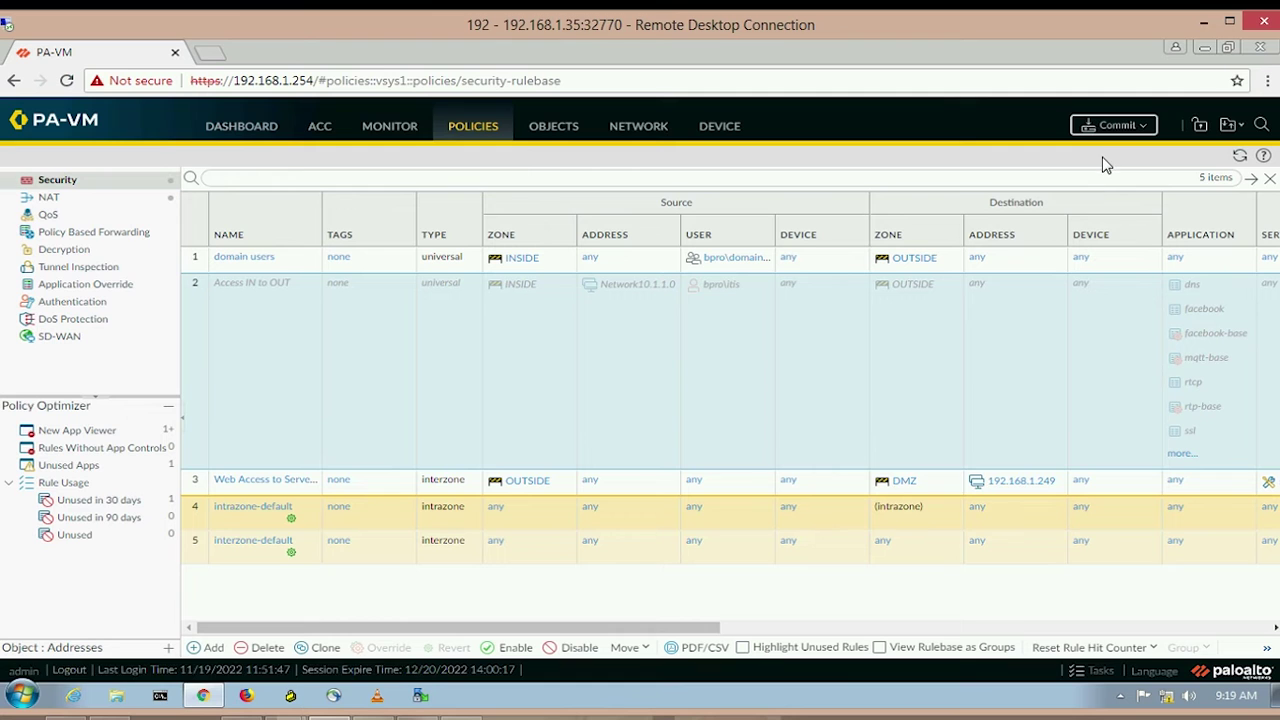
click(1114, 126)
click(806, 581)
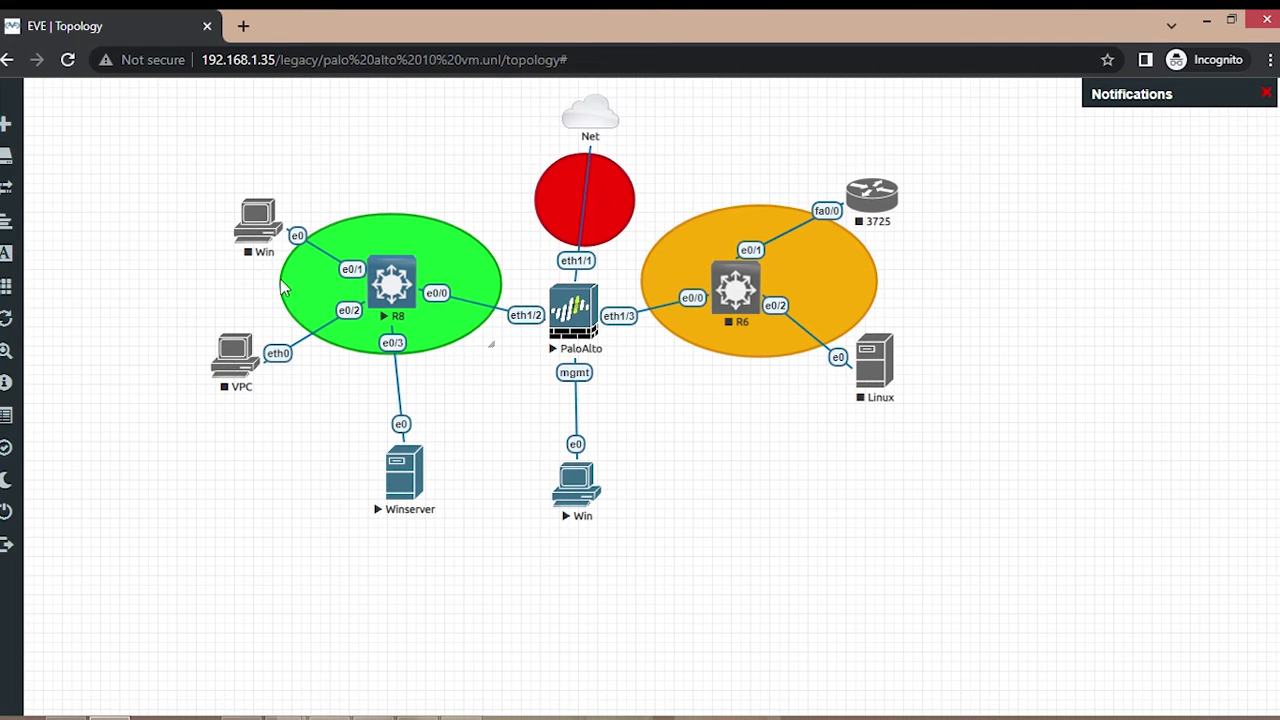
Start the Win client node in EVE-NG and log in to Windows 7 with the account password
click(260, 230)
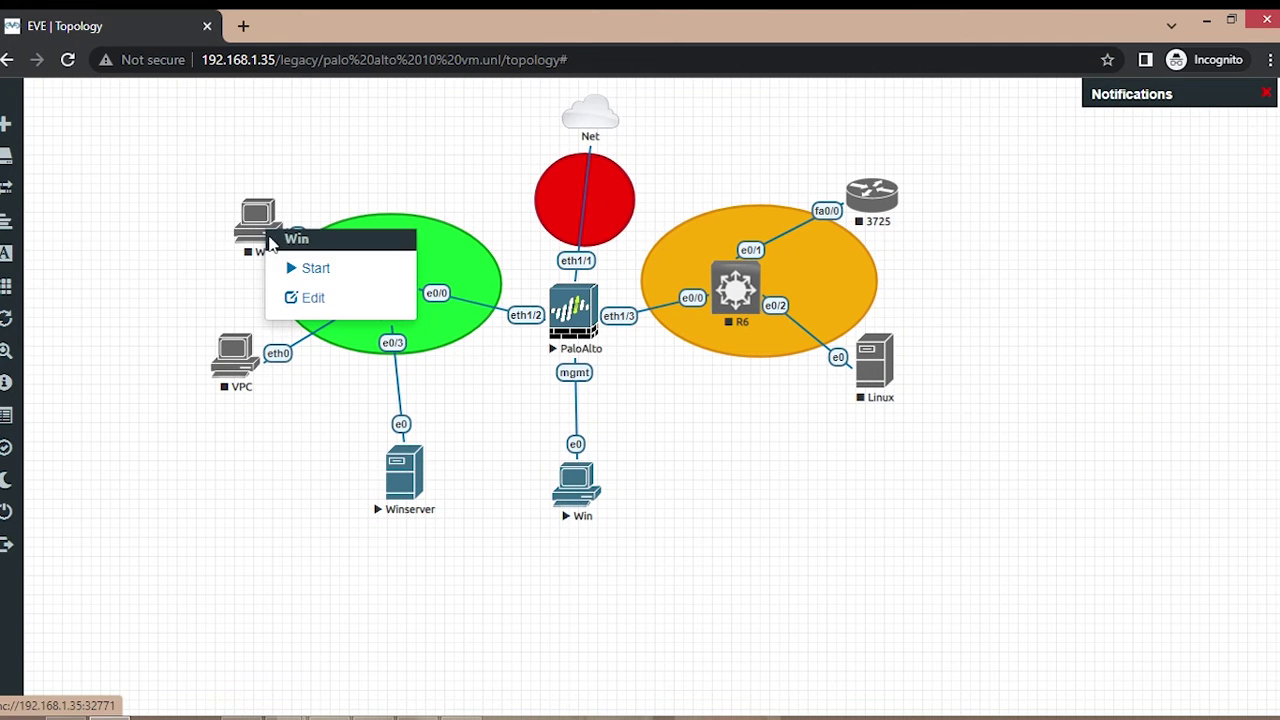
click(316, 269)
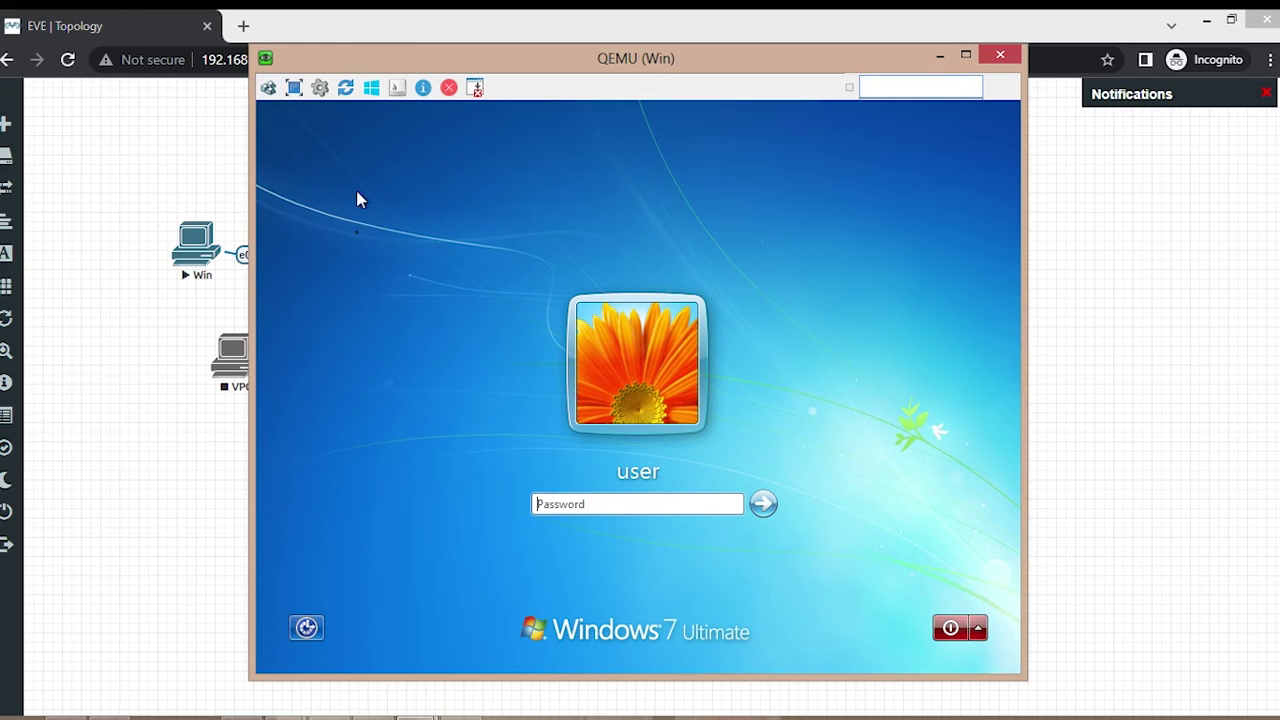
click(763, 506)
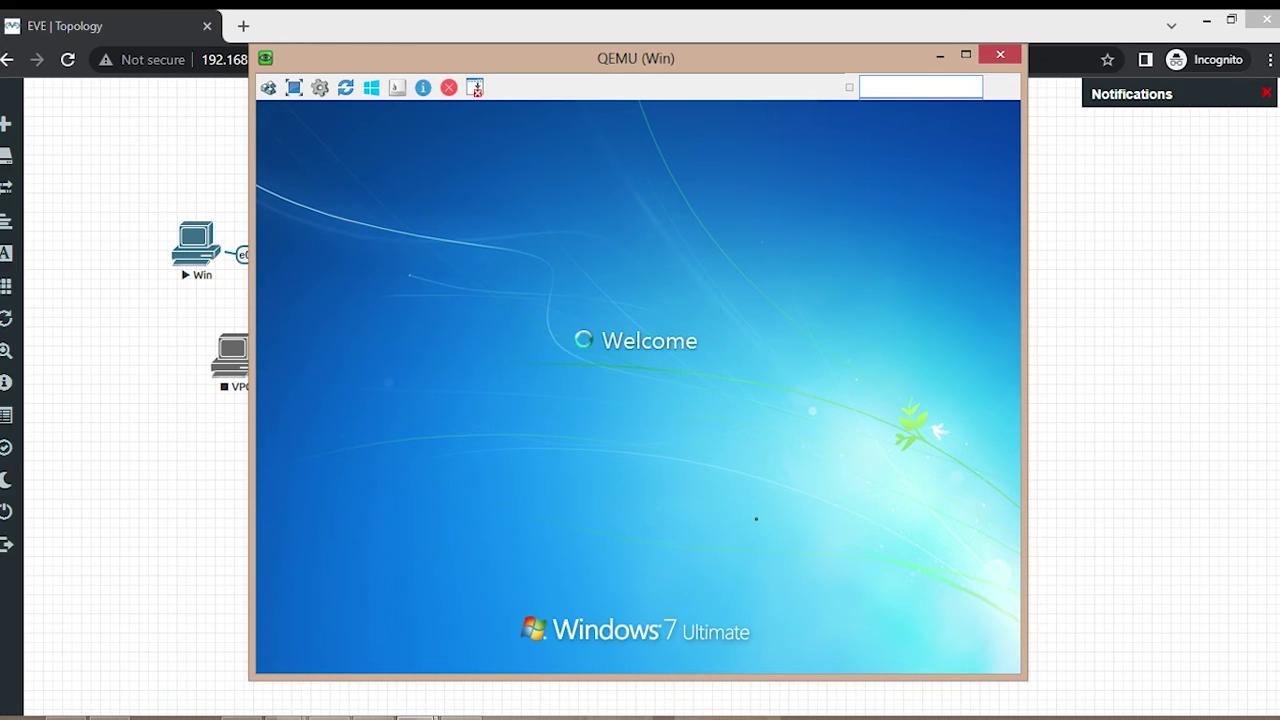
click(668, 567)
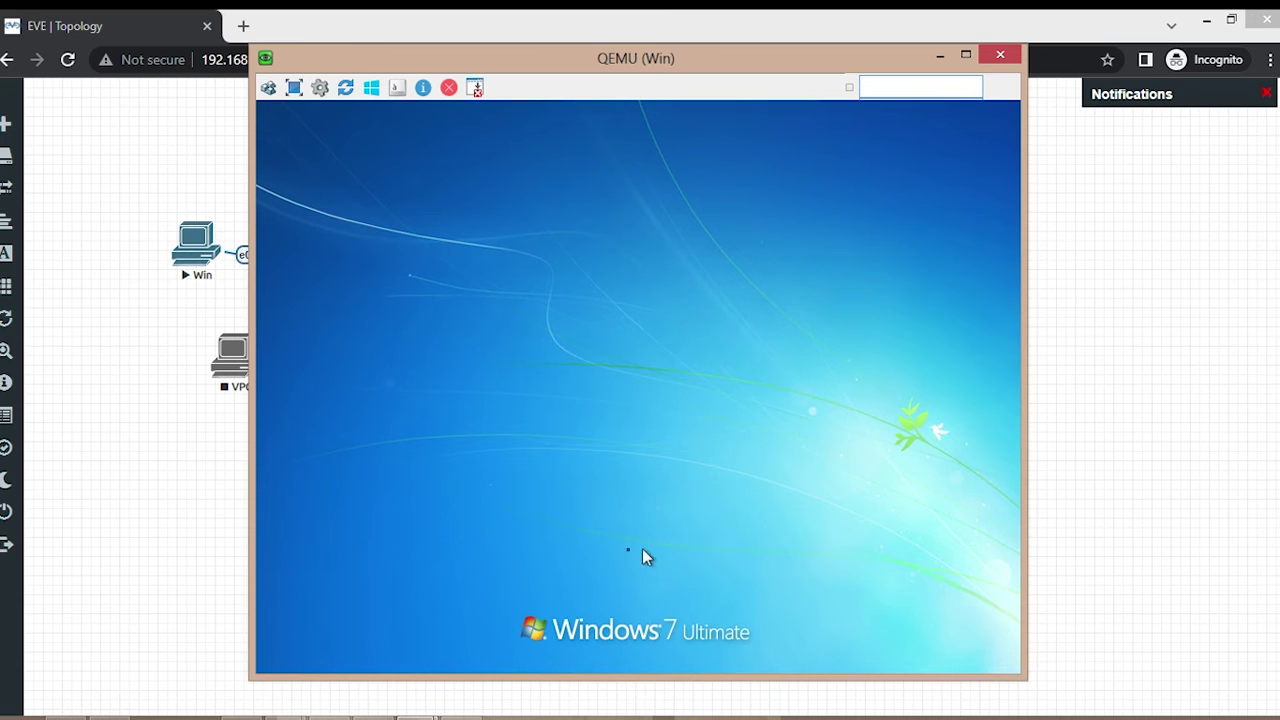
click(636, 474)
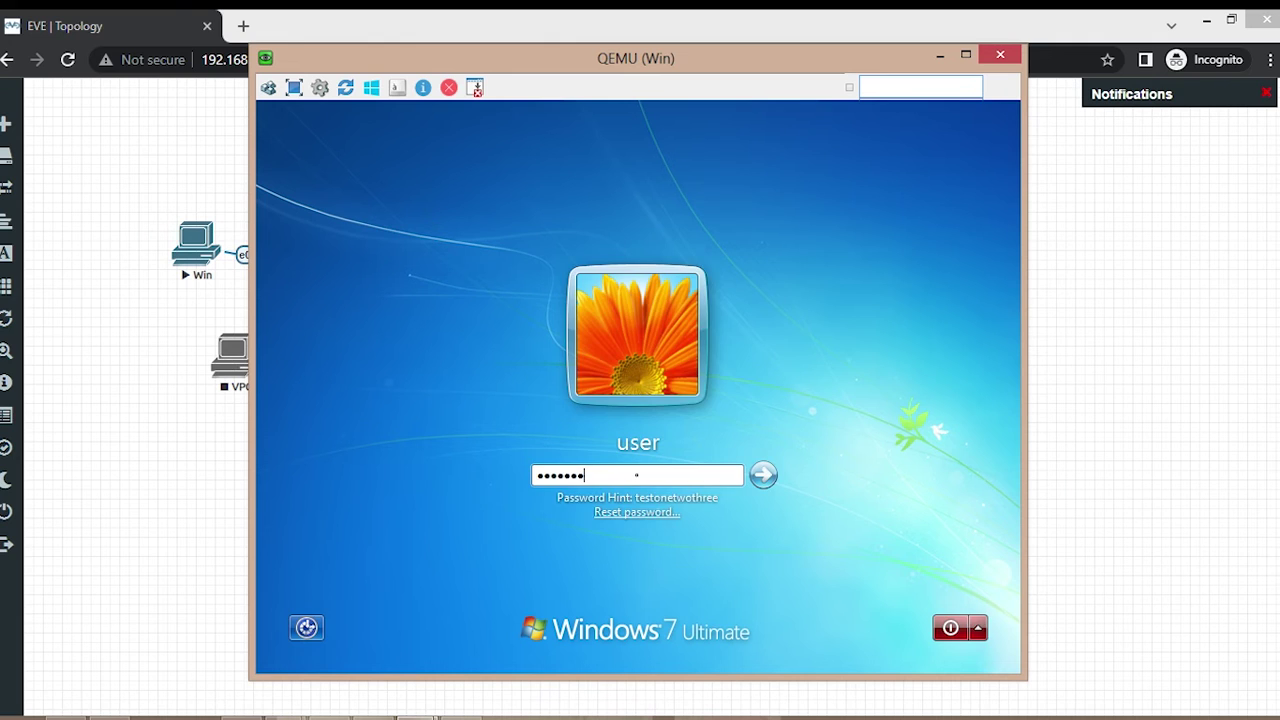
key(Return)
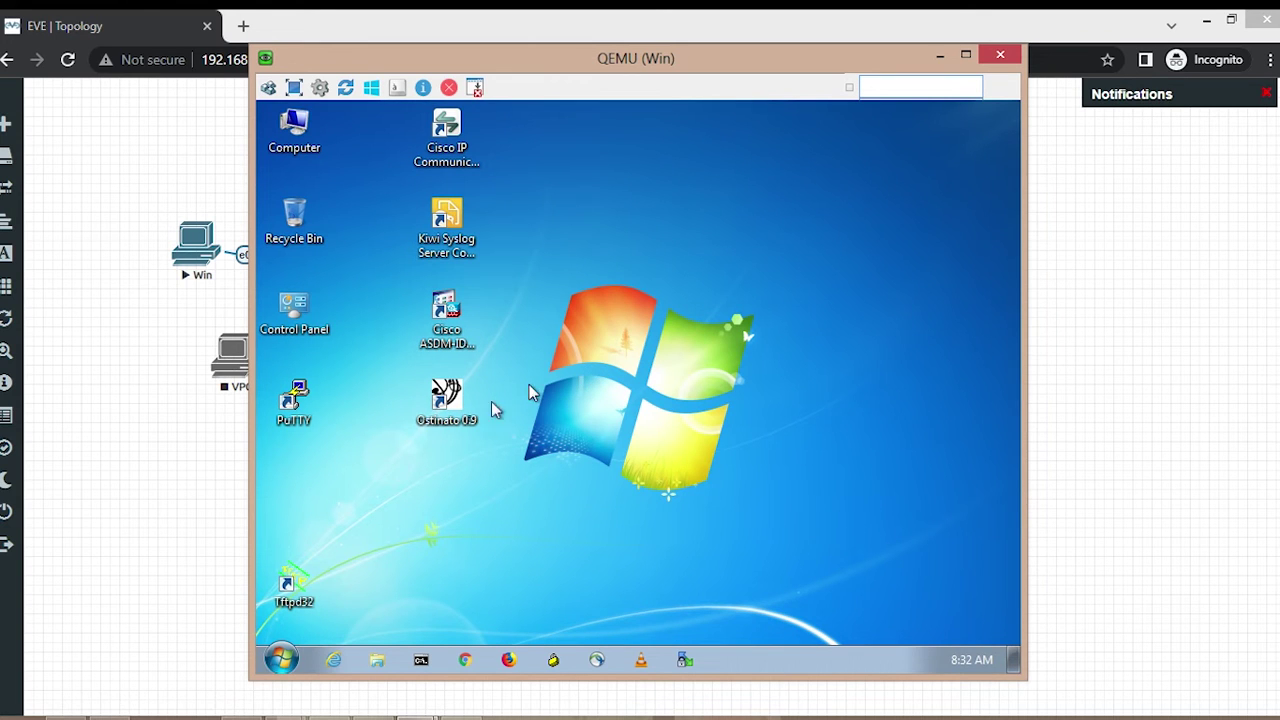
Open Computer's System Properties and its computer name, domain, and workgroup settings
click(284, 660)
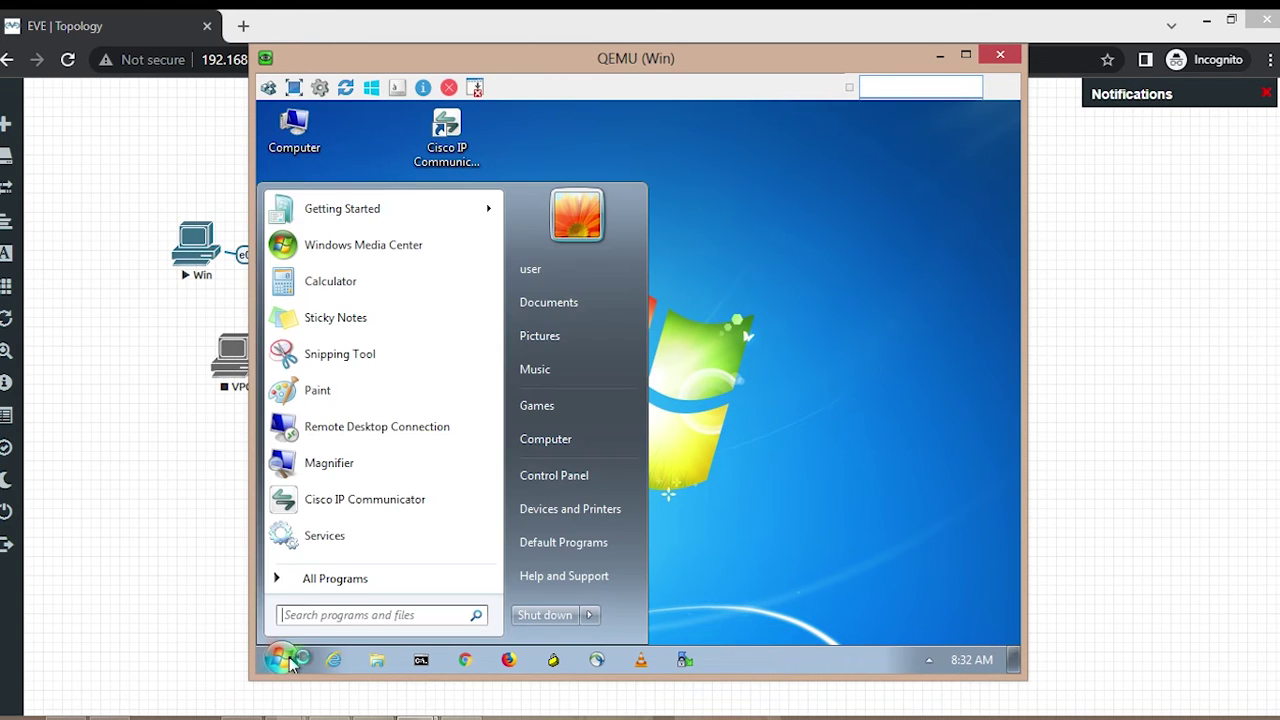
click(557, 485)
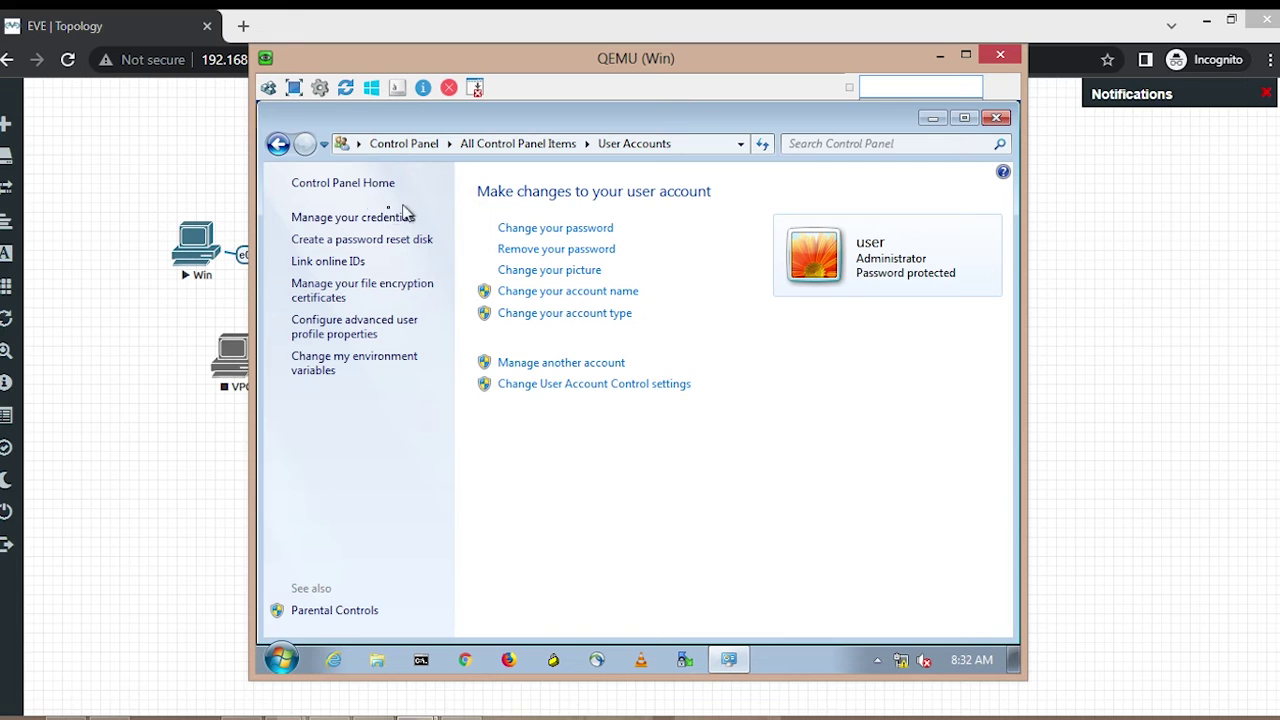
click(279, 146)
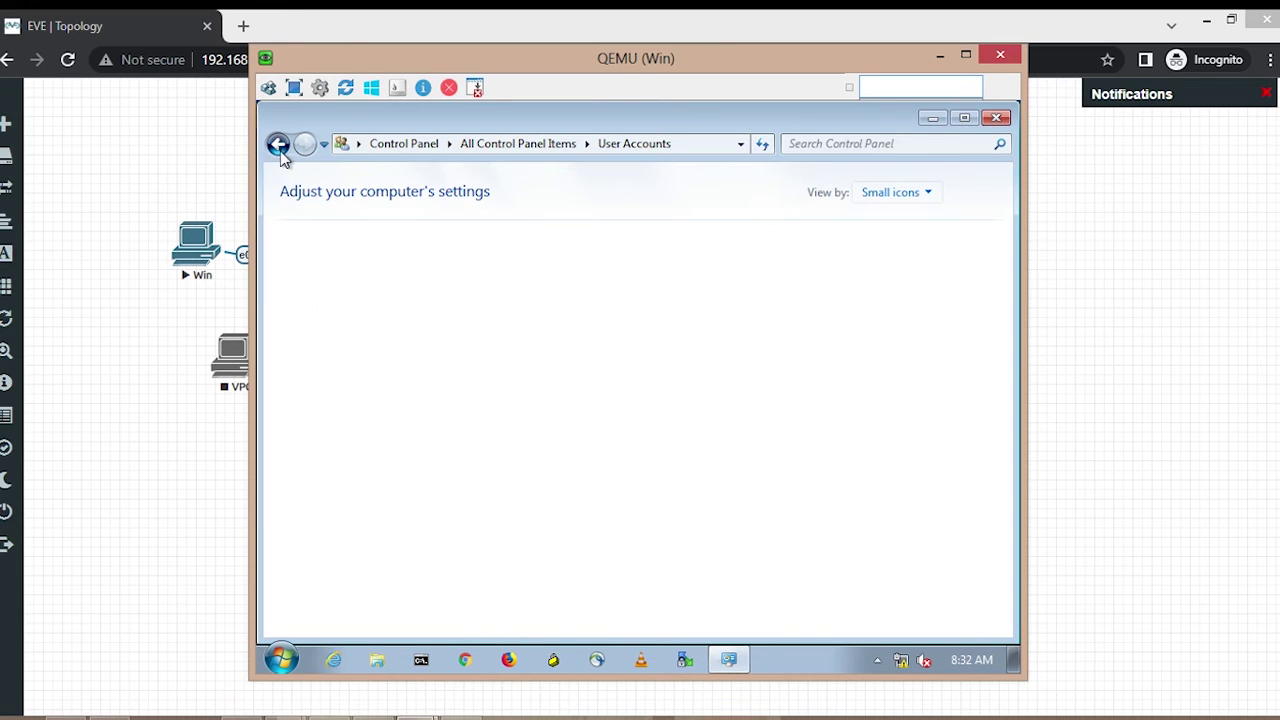
click(378, 660)
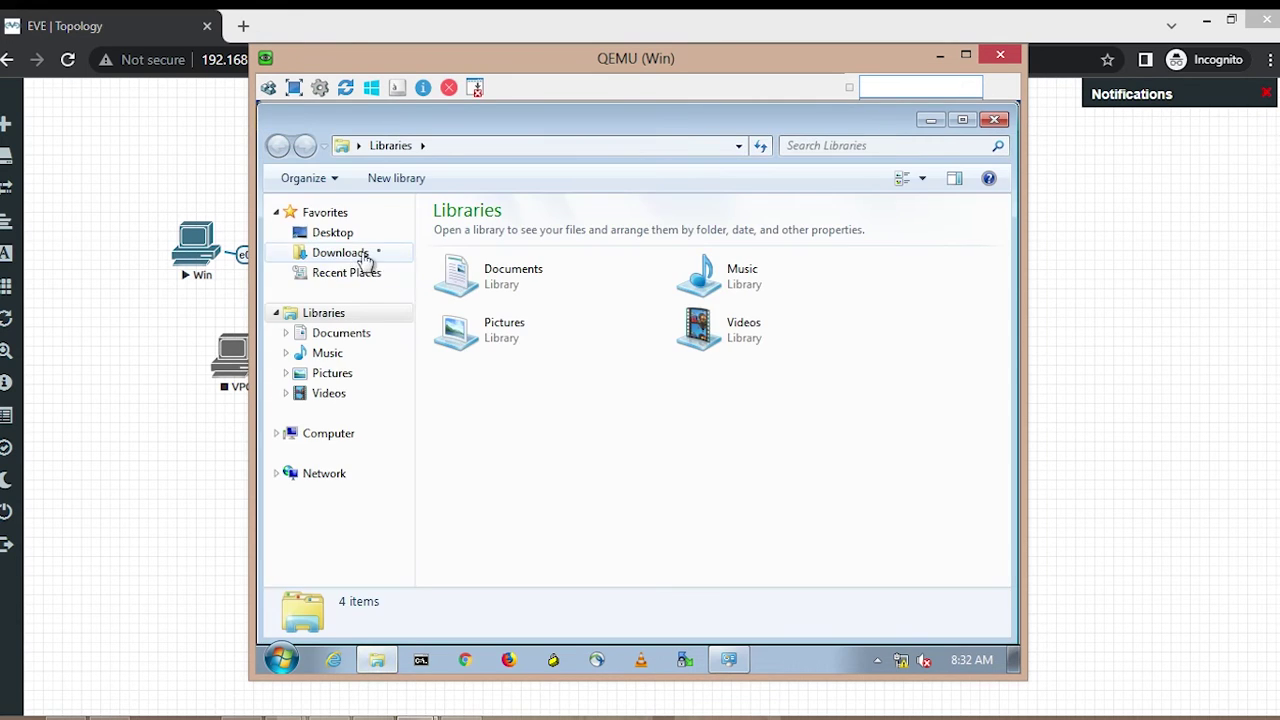
right_click(333, 436)
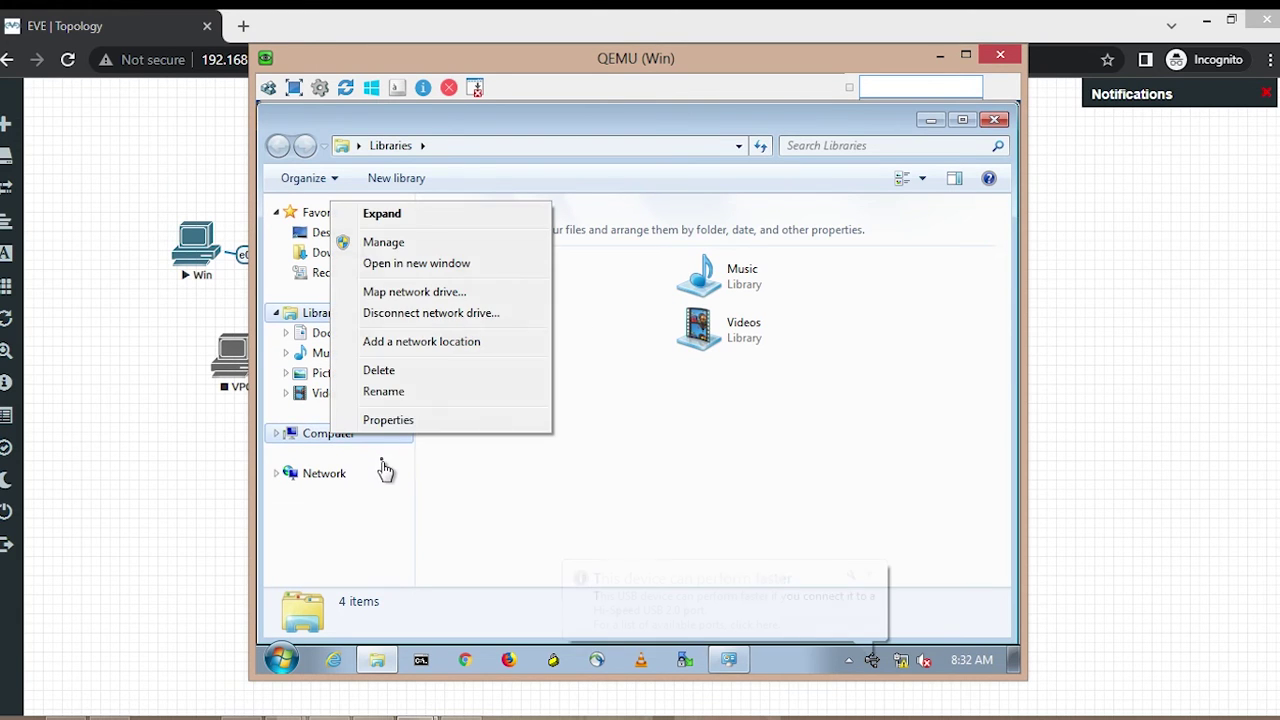
click(405, 423)
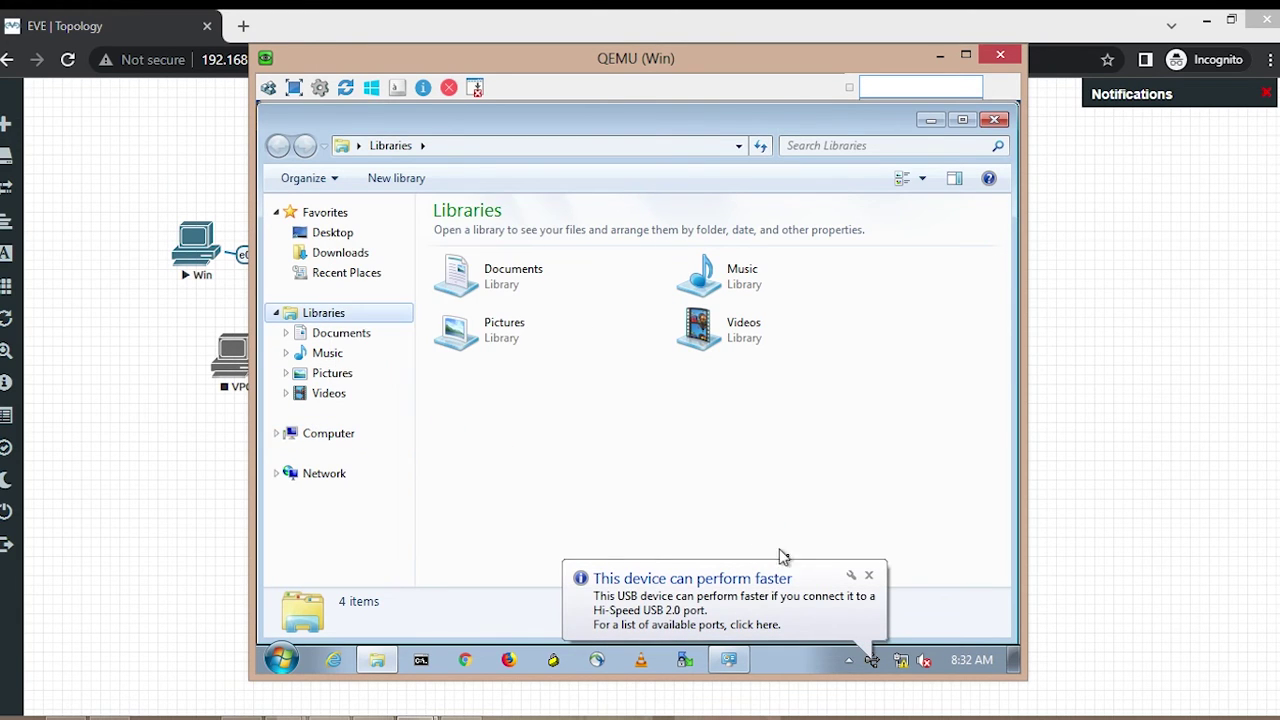
click(869, 576)
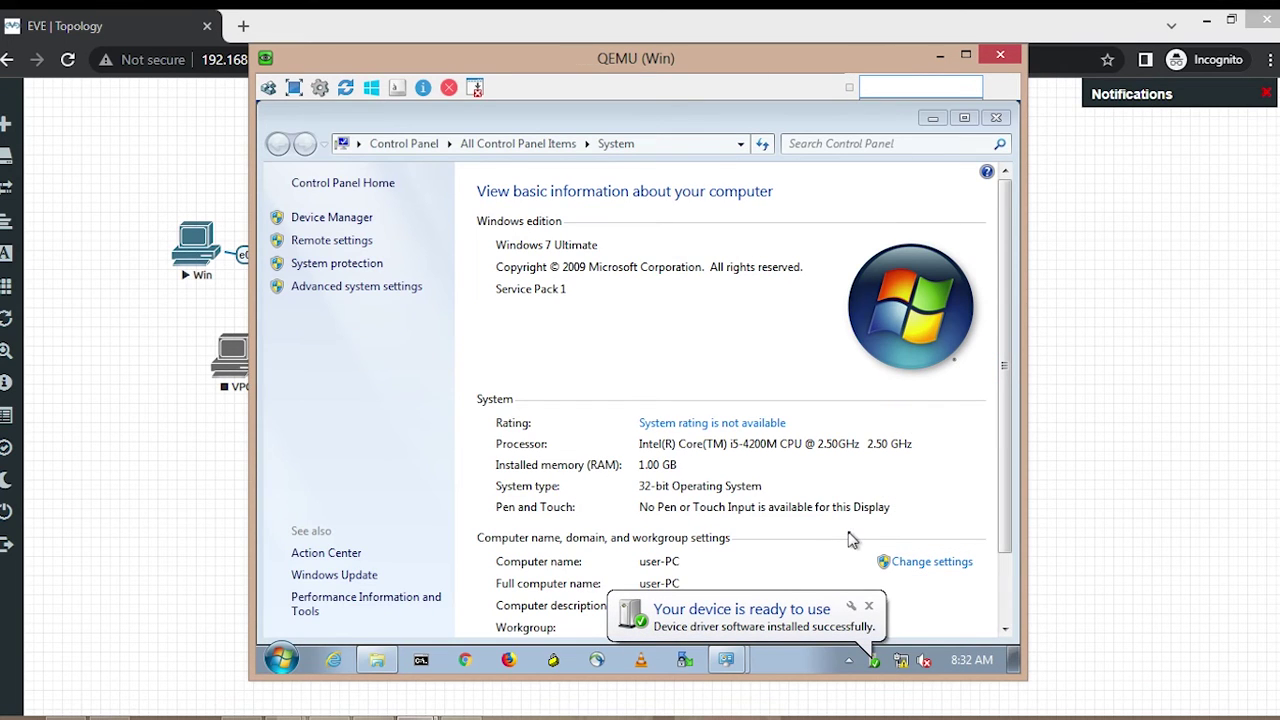
click(915, 563)
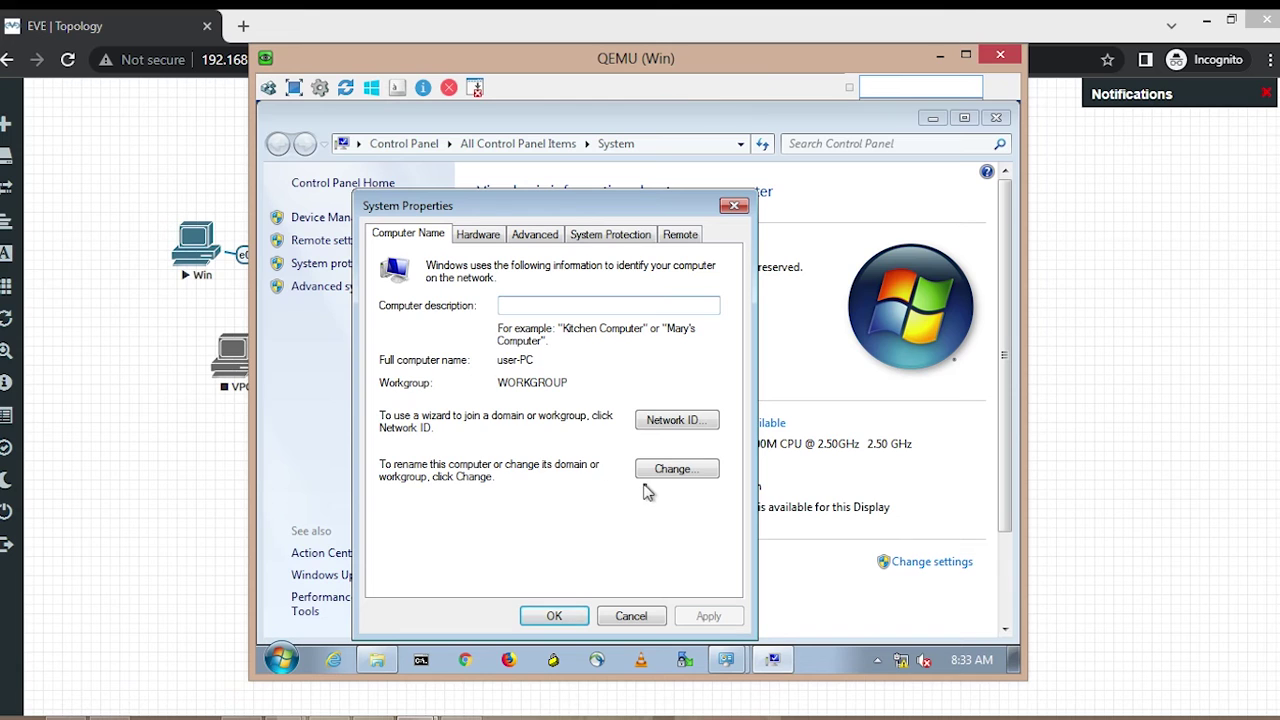
Try joining domain bpro.local, then dismiss the domain-controller-unreachable error
click(679, 470)
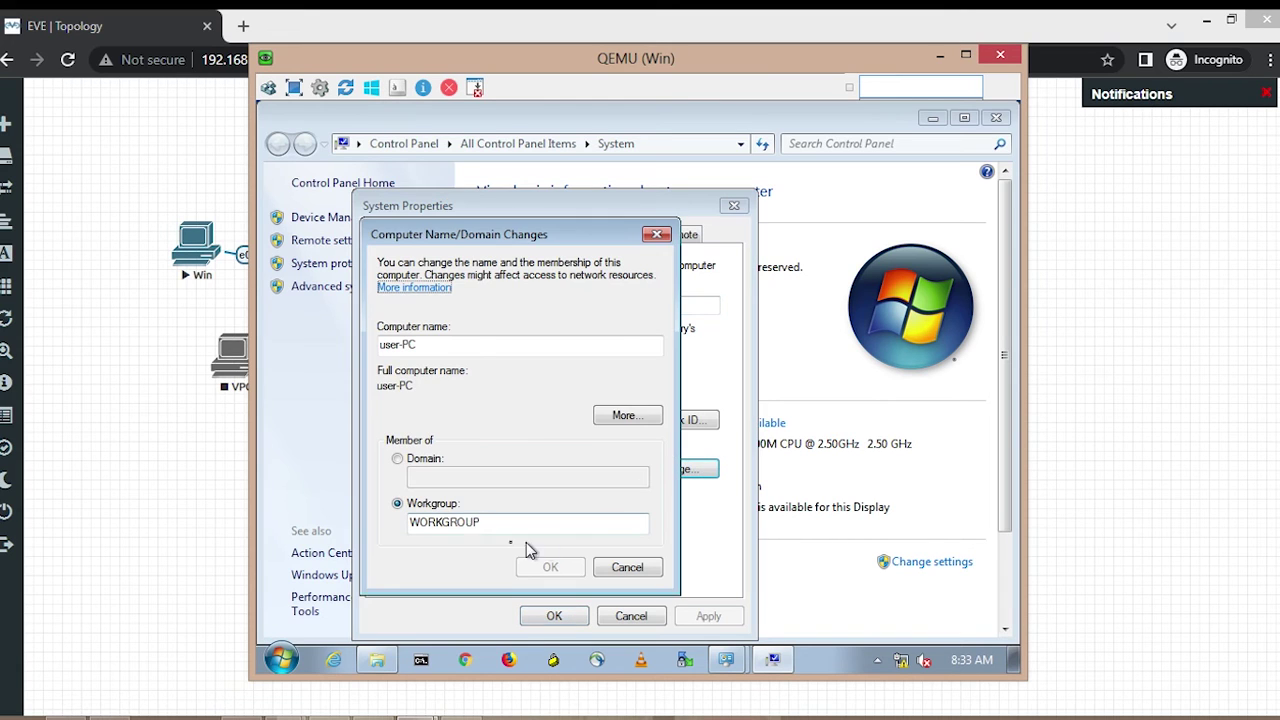
click(400, 458)
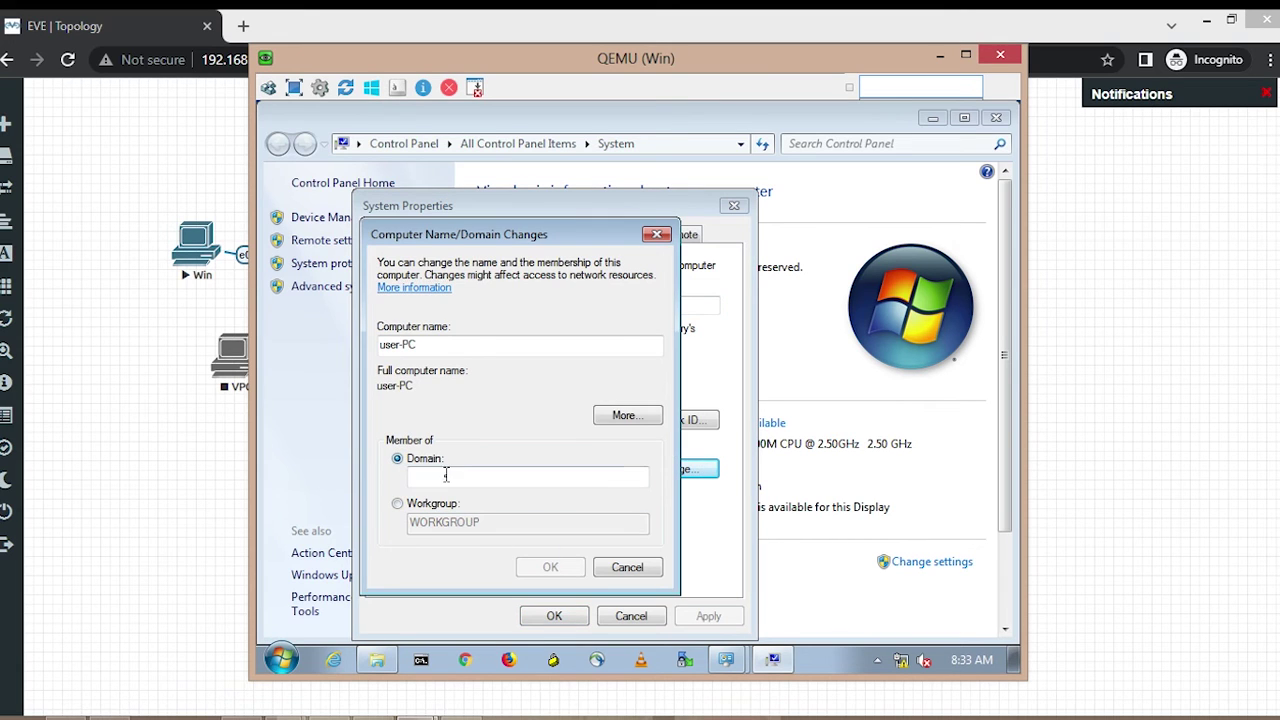
text(bpro.local)
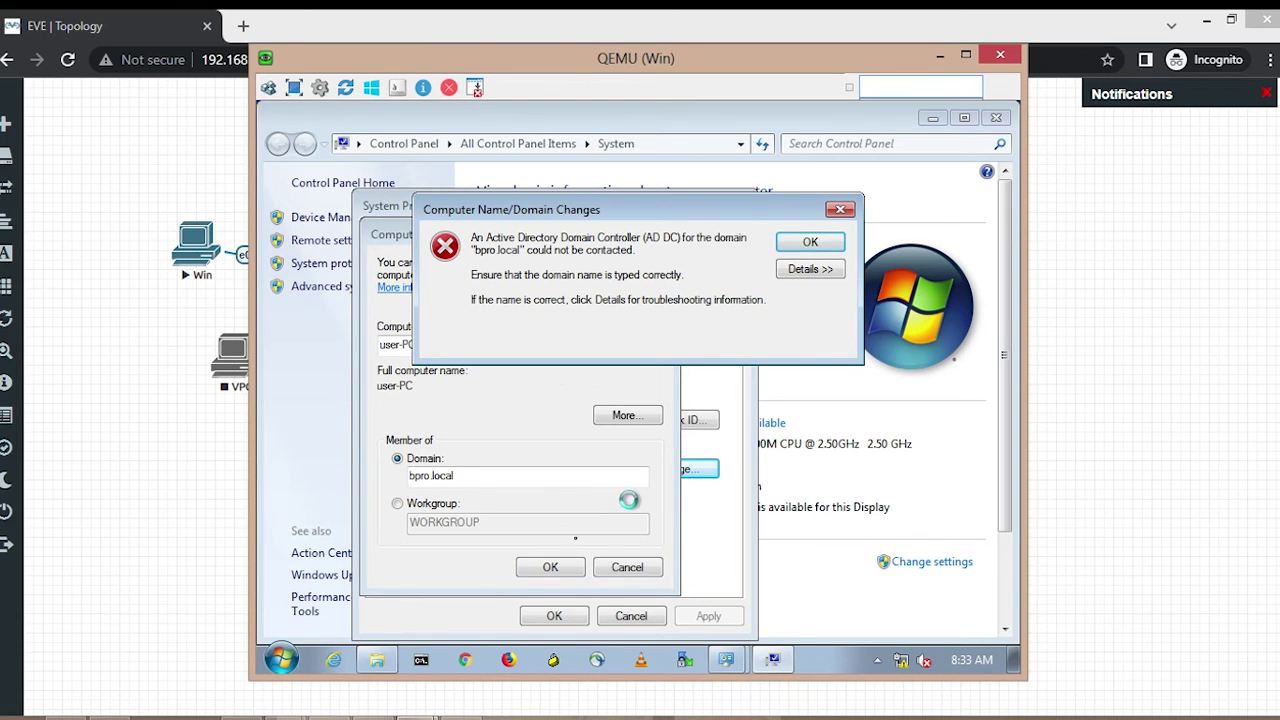
key(Return)
click(900, 662)
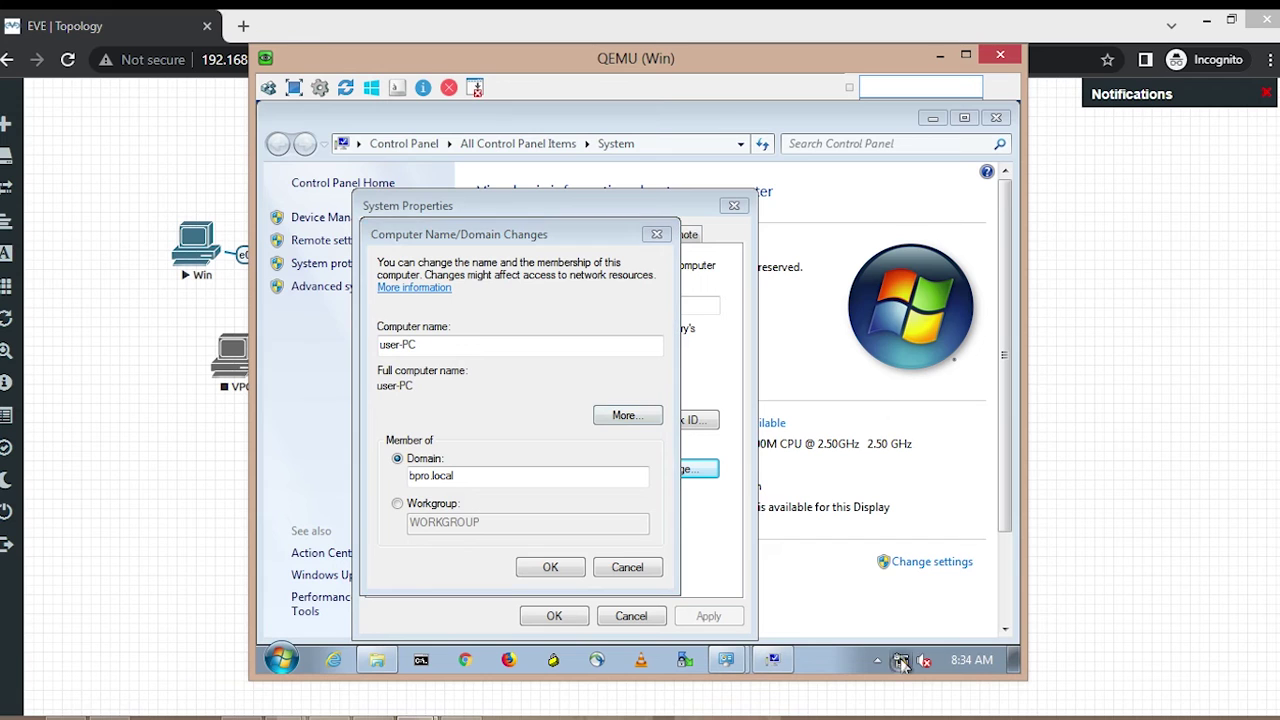
Disable IPv6 on Local Area Connection and open its IPv4 properties
click(866, 628)
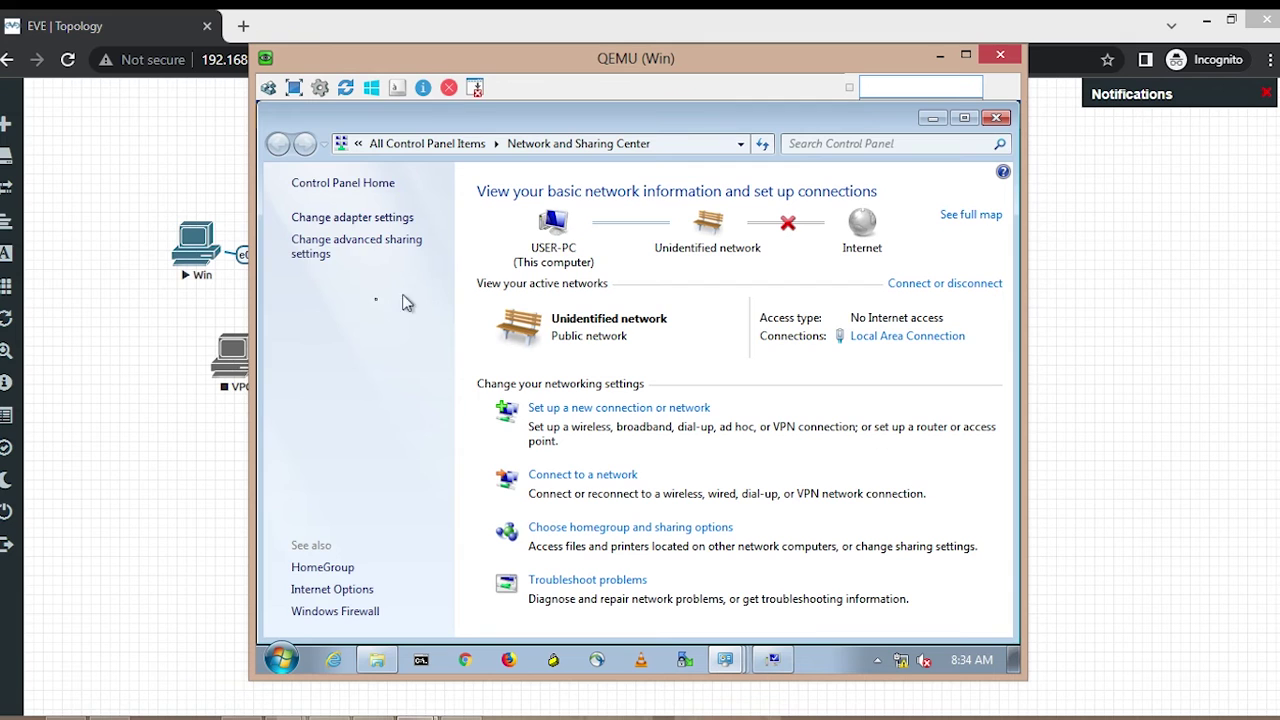
click(358, 219)
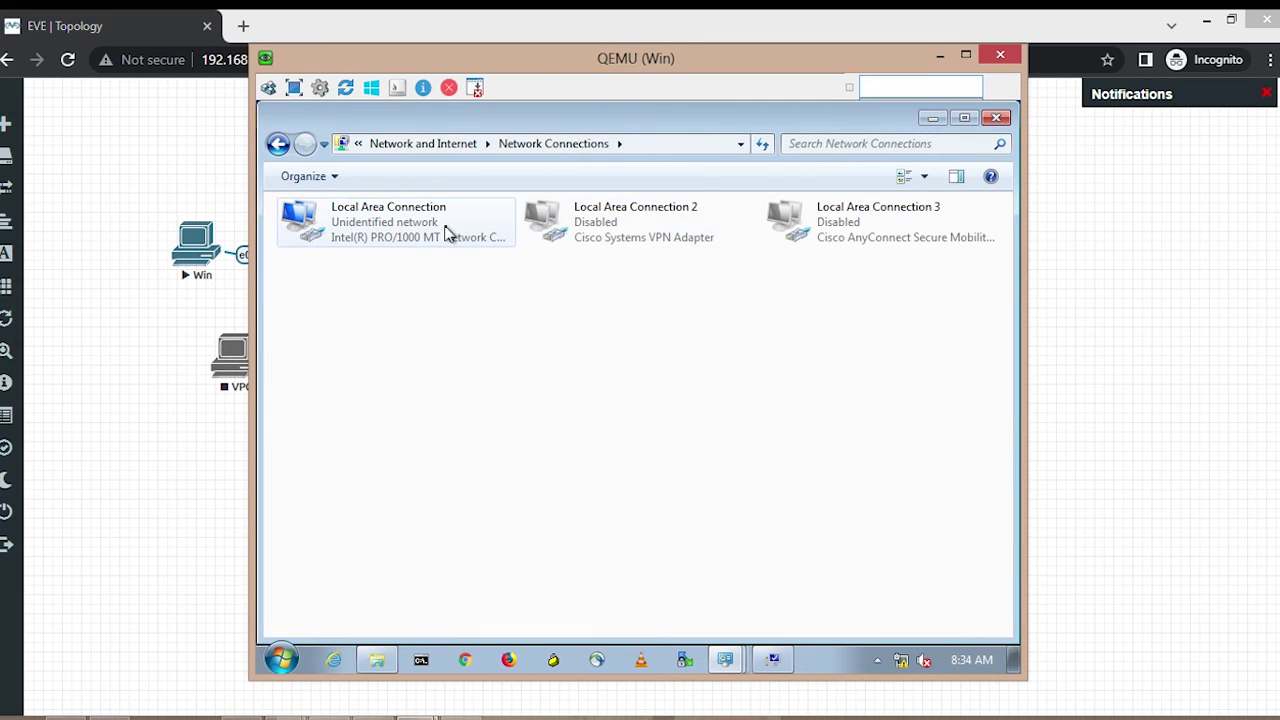
right_click(444, 228)
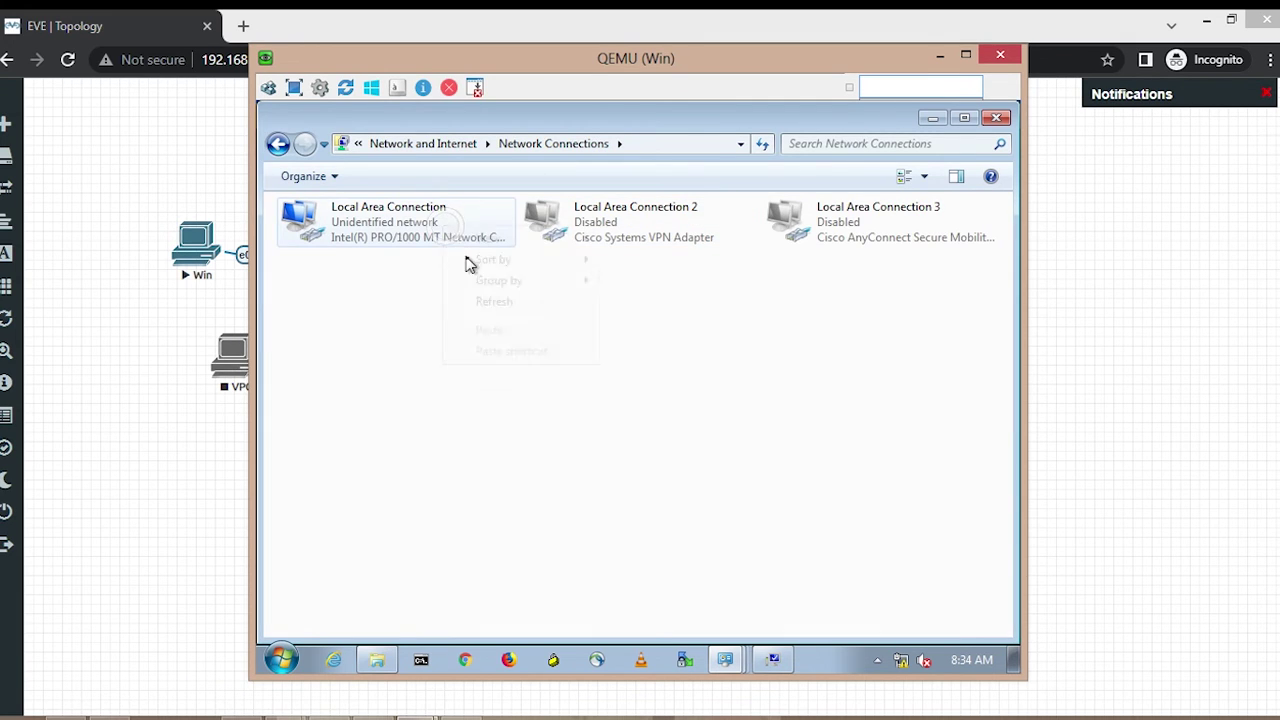
click(418, 232)
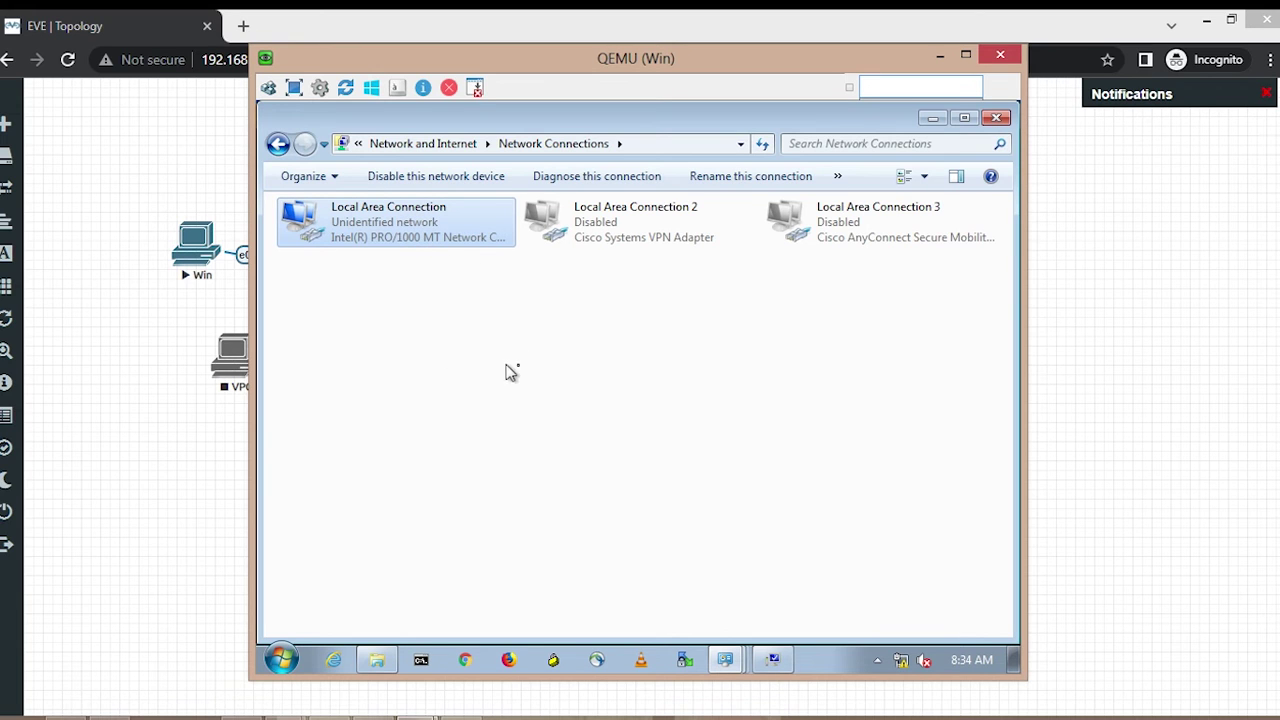
double_click(450, 228)
click(518, 536)
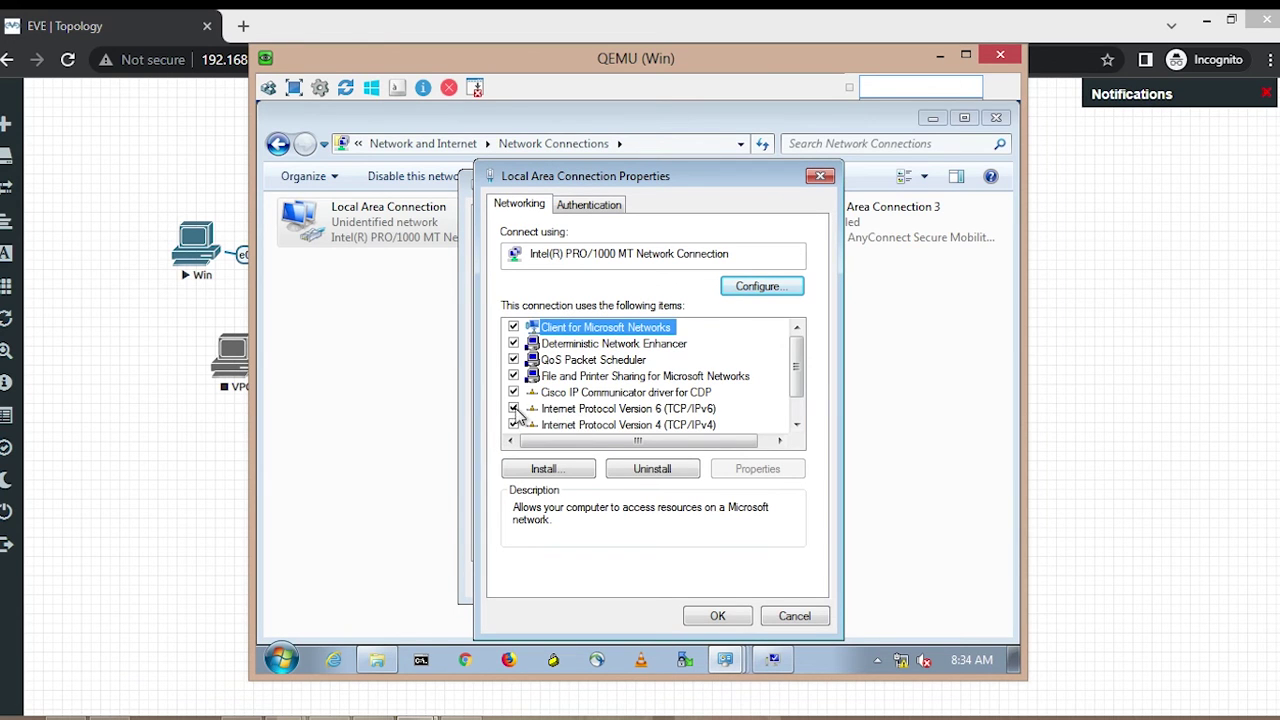
click(513, 408)
click(598, 425)
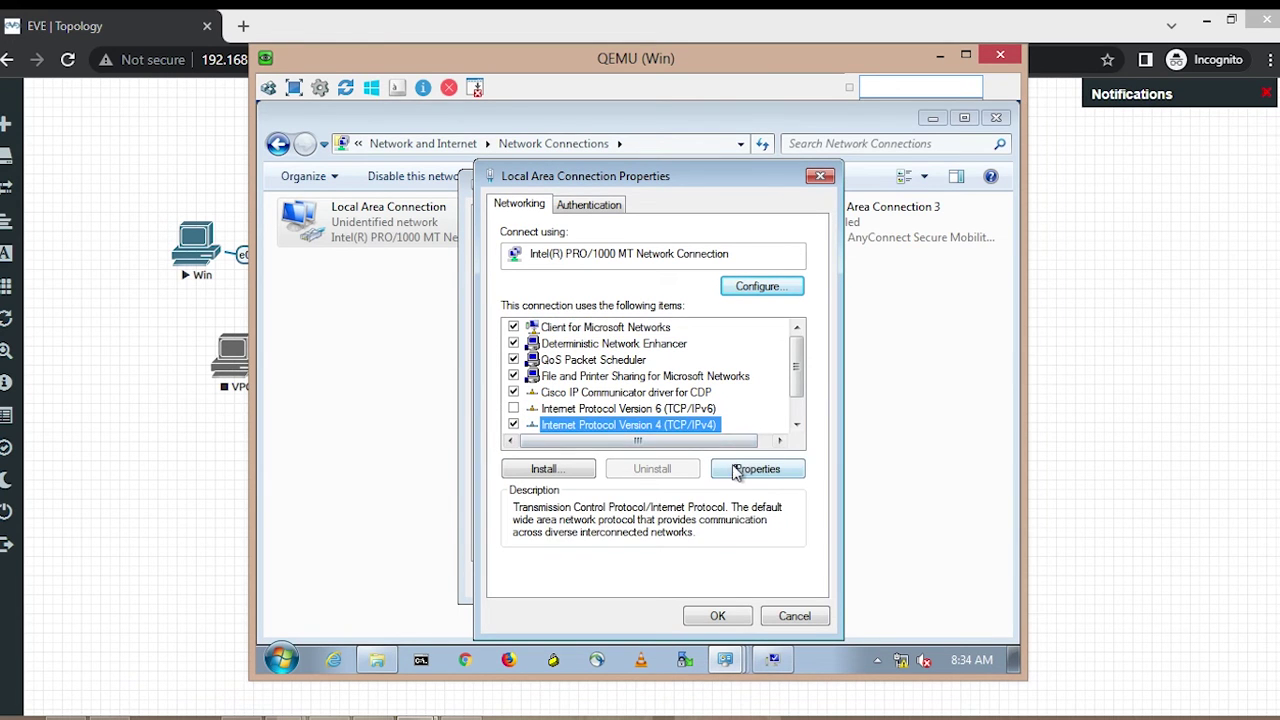
click(734, 468)
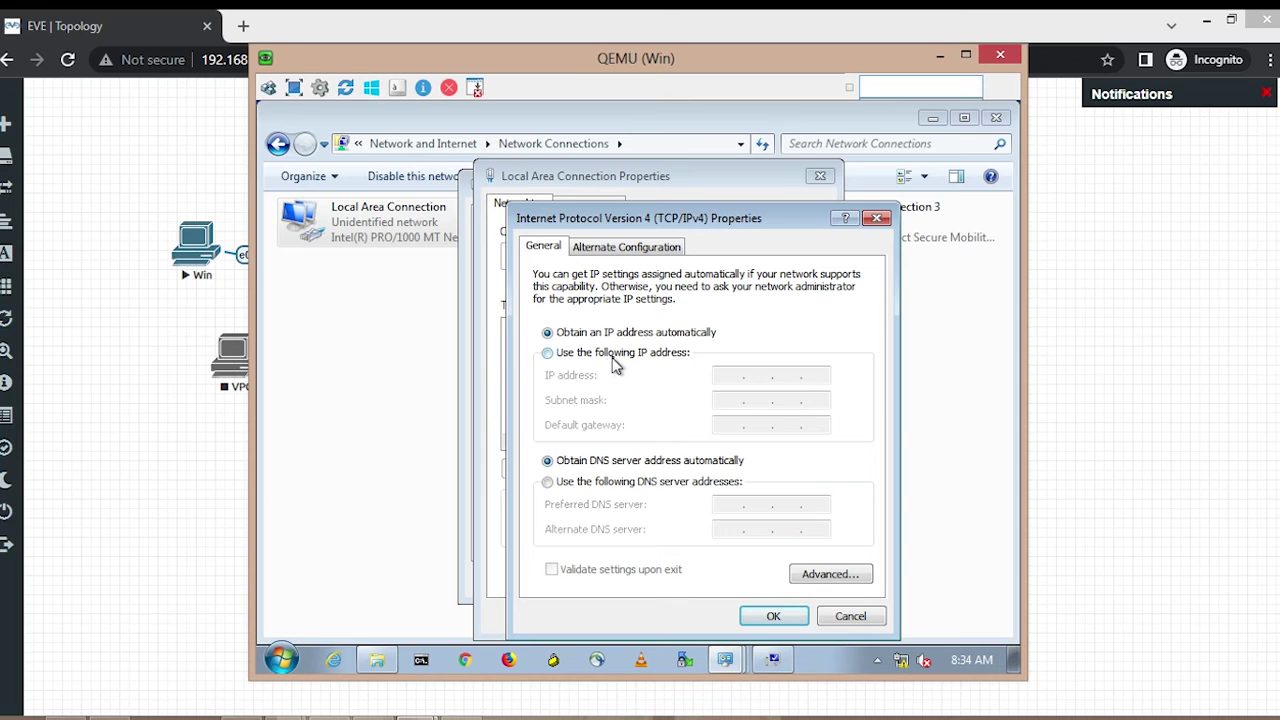
Assign static IP 10.1.1.20/24, gateway 10.1.1.250, DNS 10.1.1.111 and 8.8.8.8
click(614, 354)
click(718, 372)
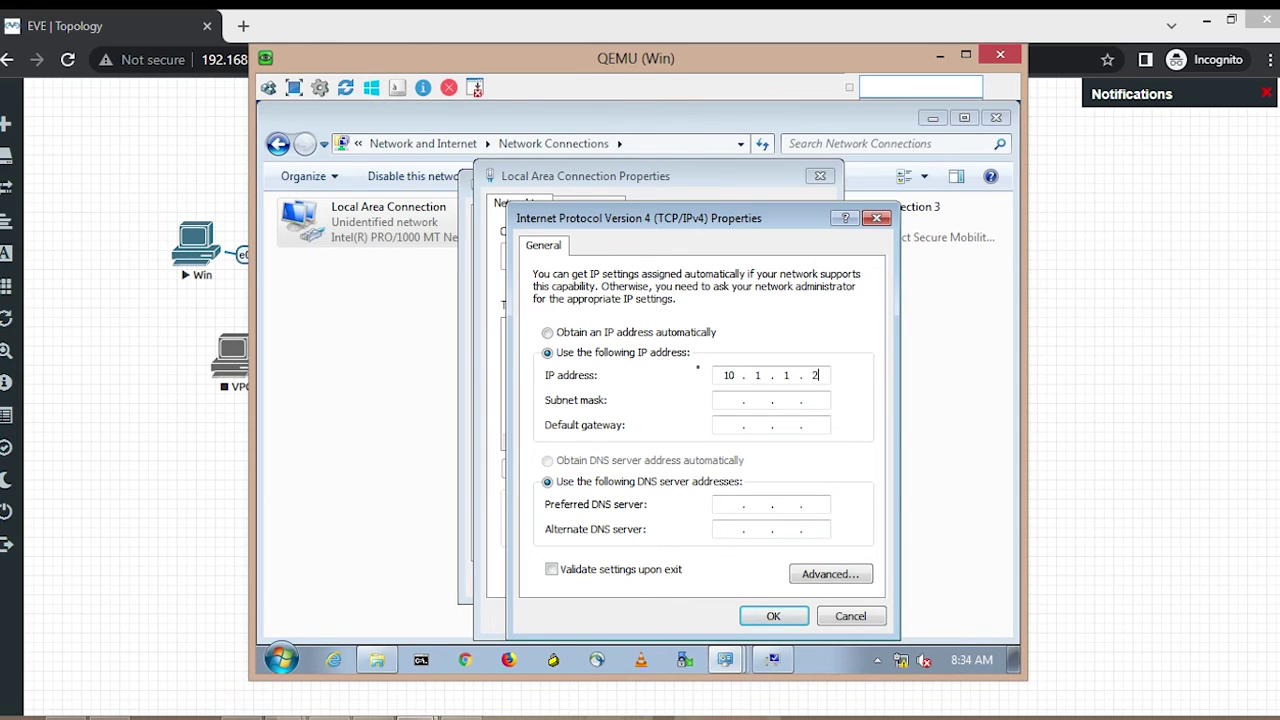
click(734, 400)
text(255 . 255 . 255 . 0)
click(727, 426)
text(10.)
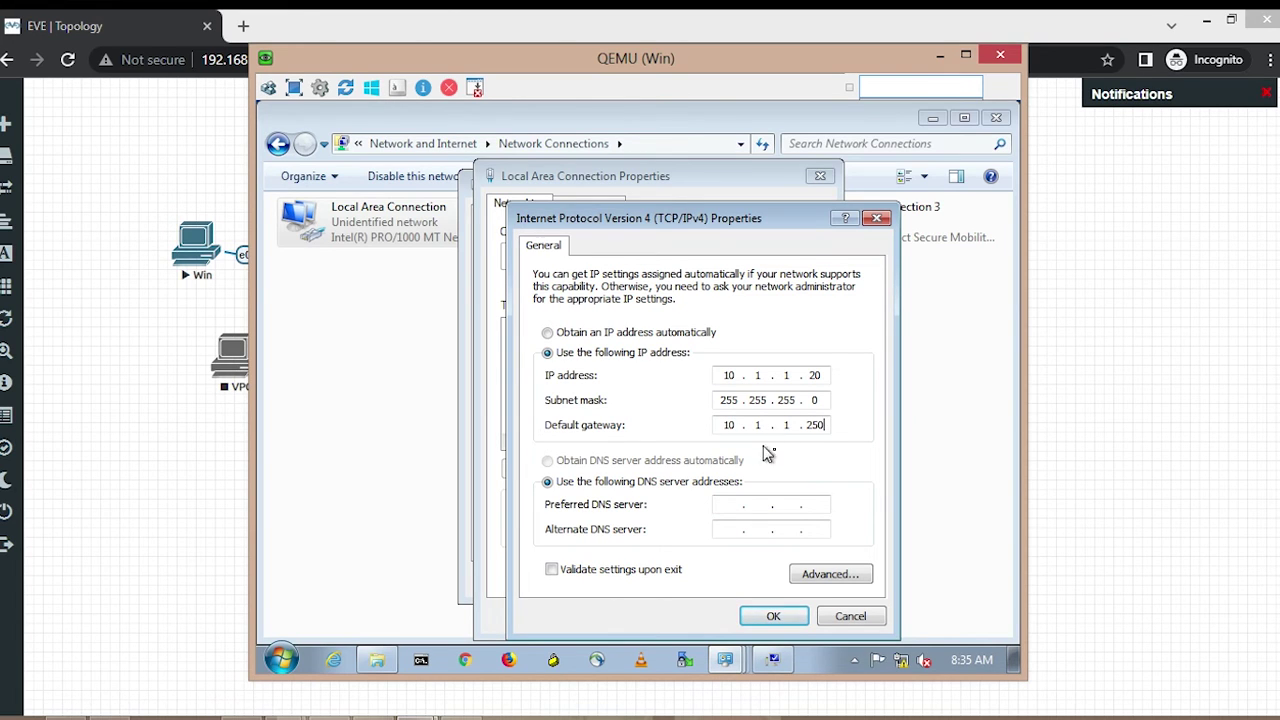
click(737, 504)
click(728, 537)
click(770, 614)
click(722, 614)
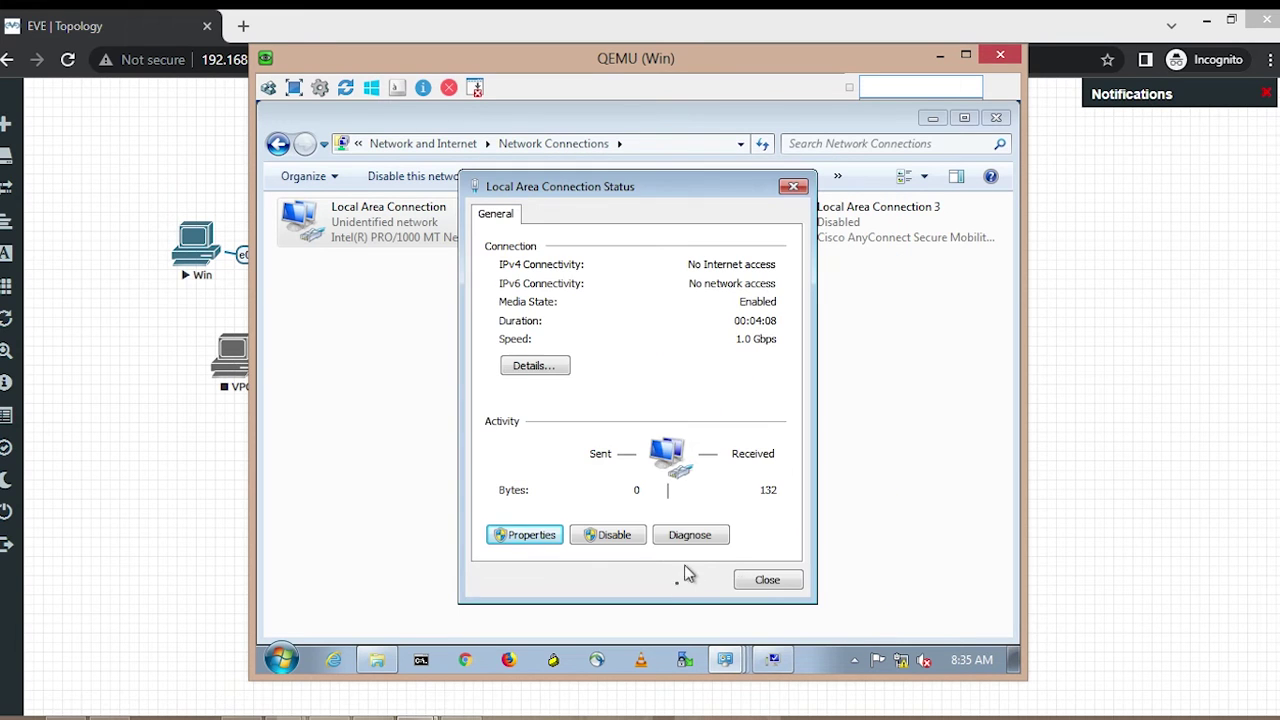
click(762, 582)
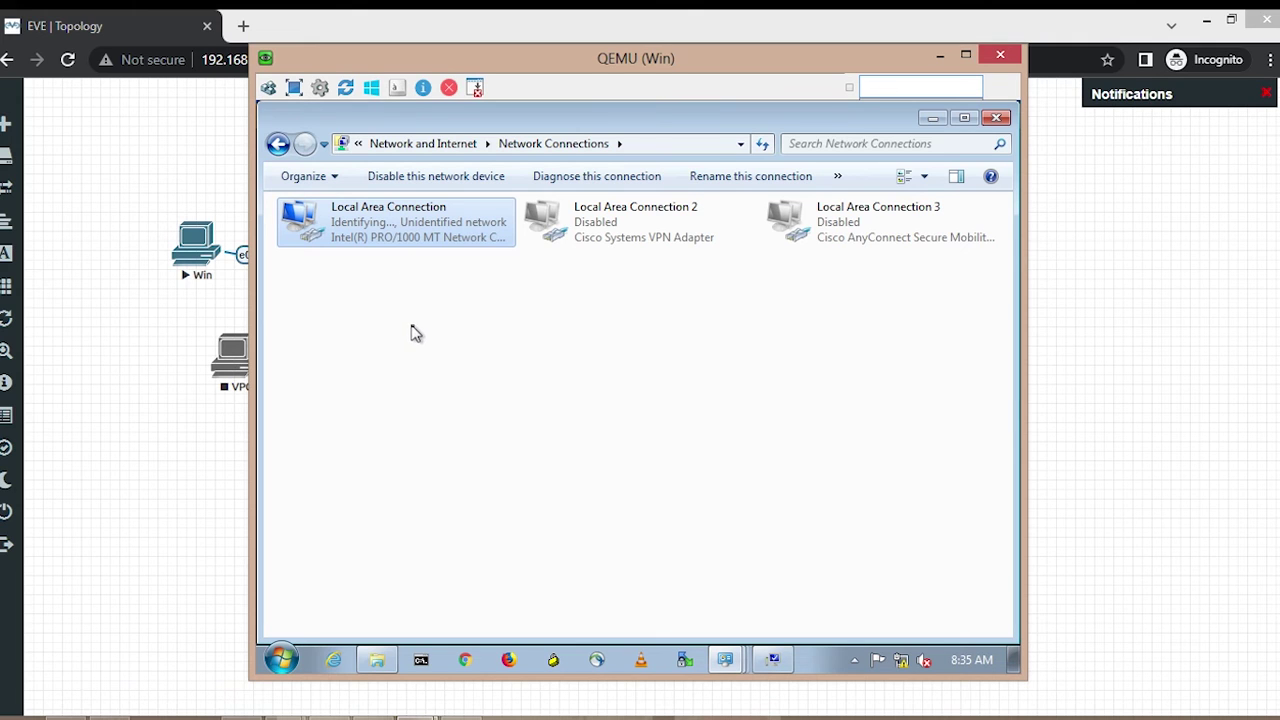
Confirm the bpro.local join with domain account credentials and accept the welcome message
click(773, 662)
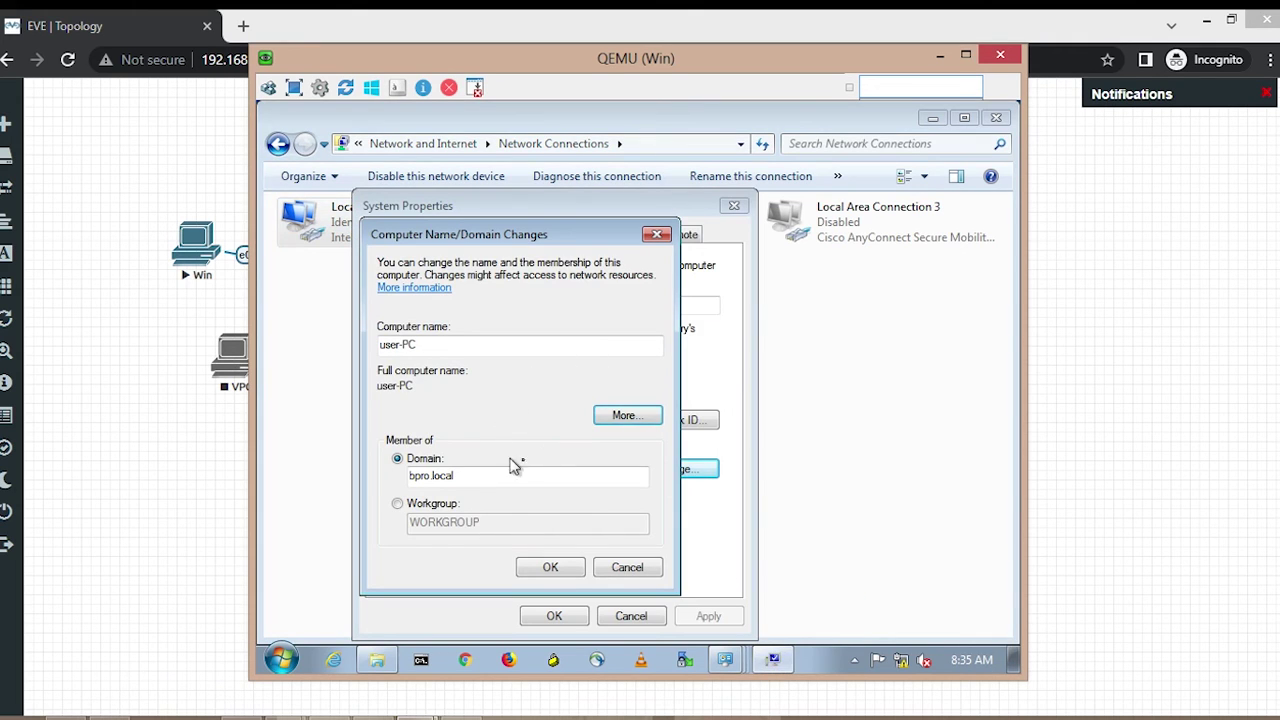
click(562, 569)
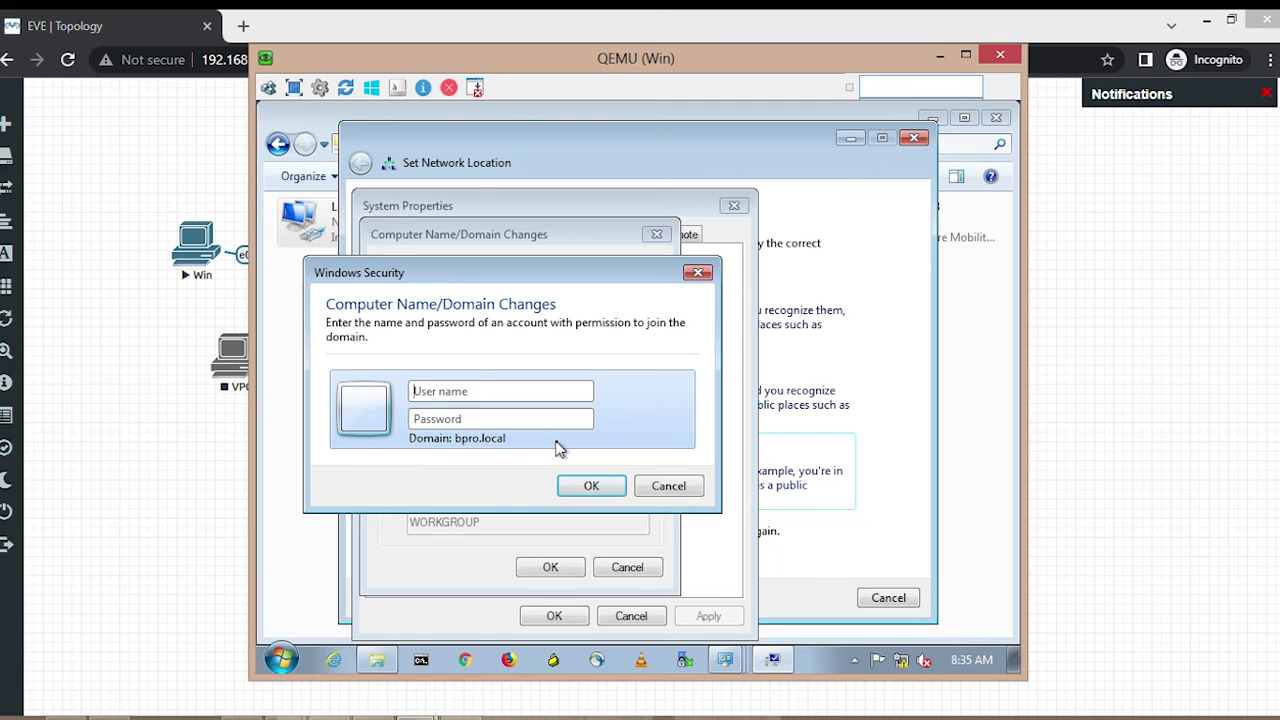
text(h)
text(P)
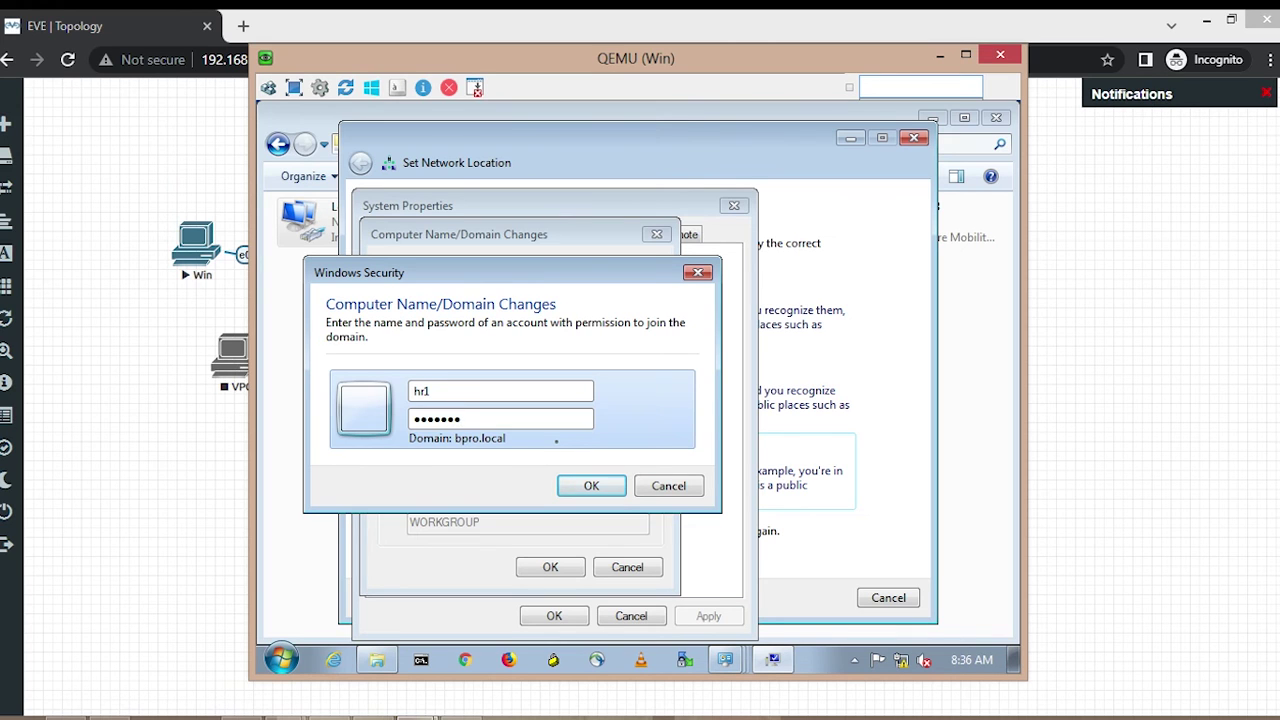
click(603, 490)
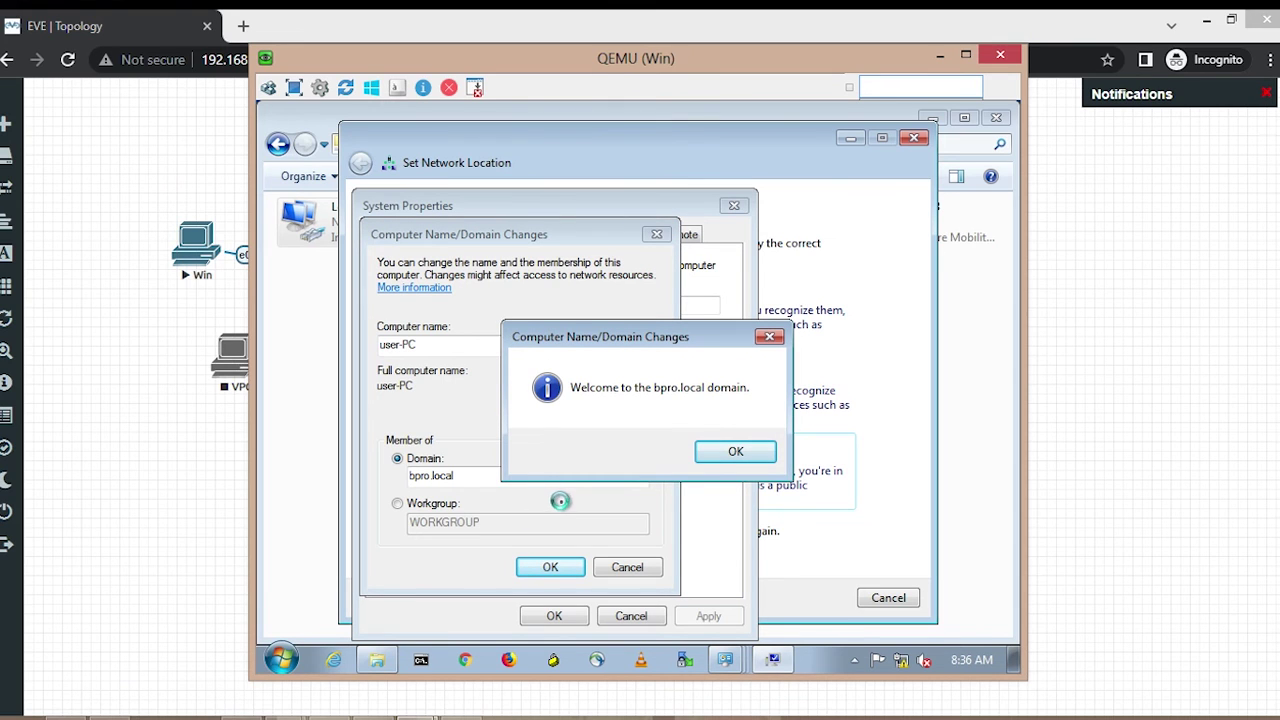
click(736, 454)
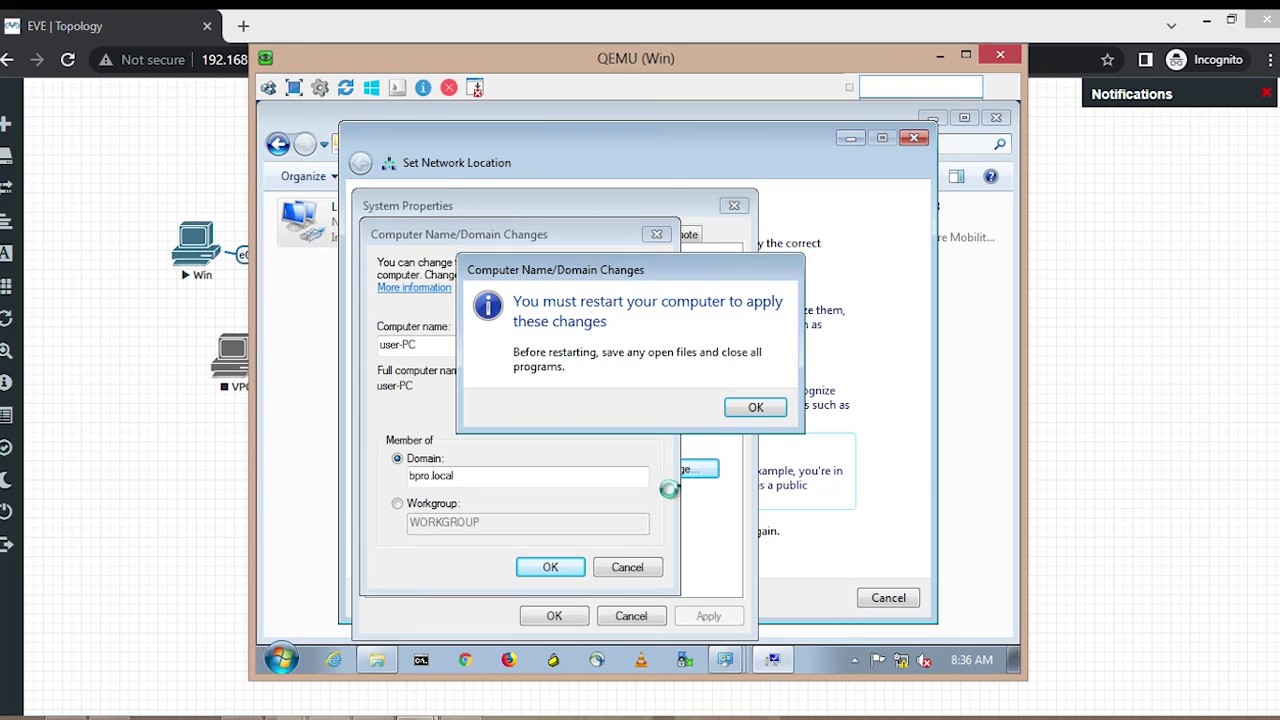
Acknowledge the restart notice, close the open windows, and restart the PC
click(752, 408)
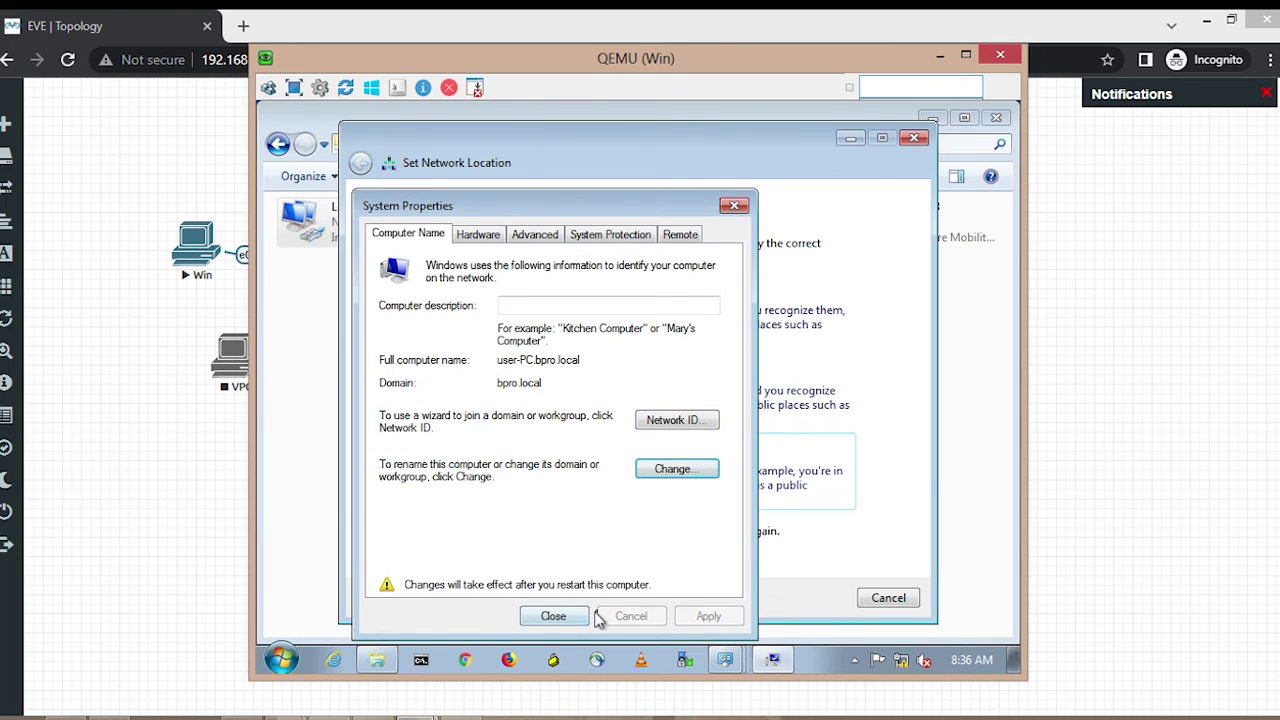
click(572, 618)
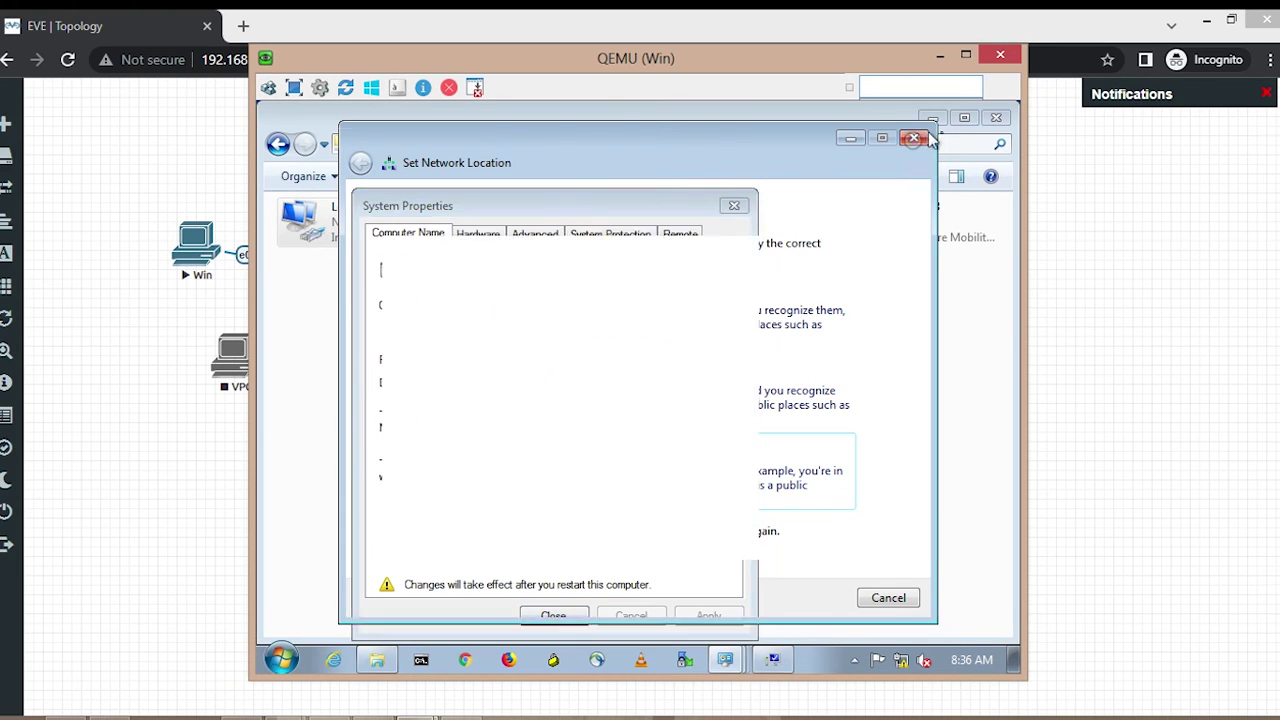
click(996, 117)
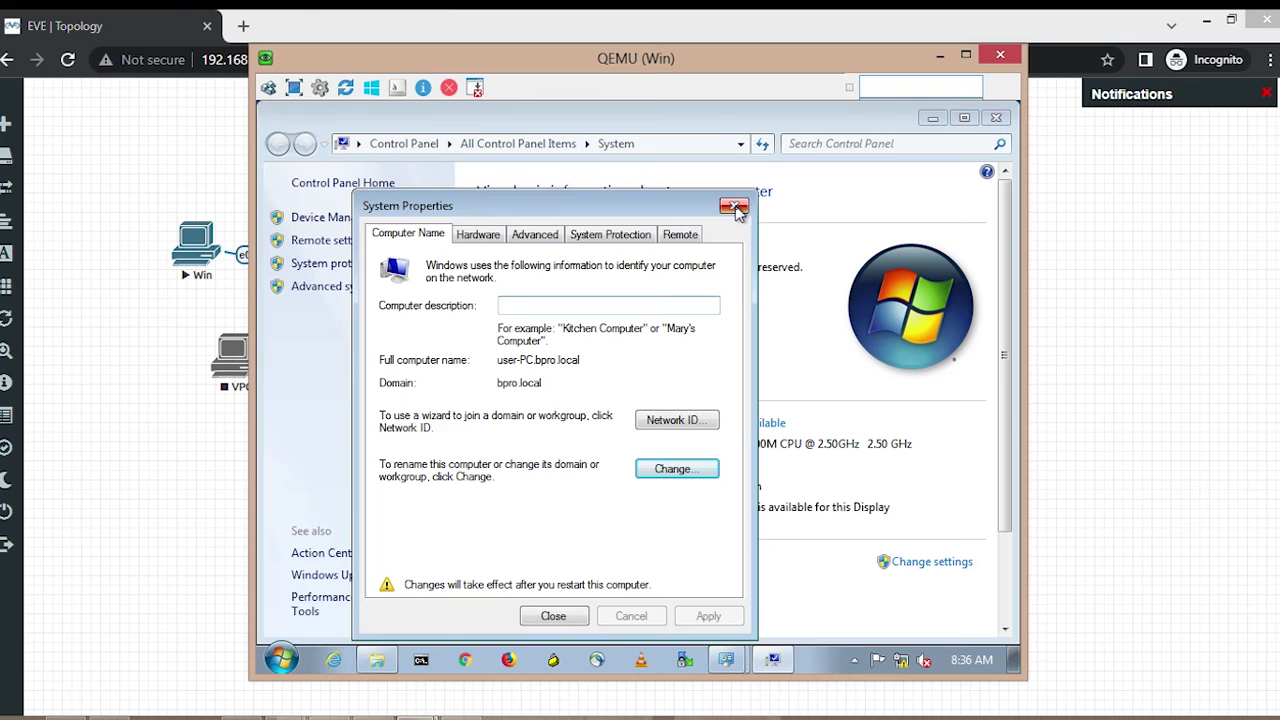
click(735, 208)
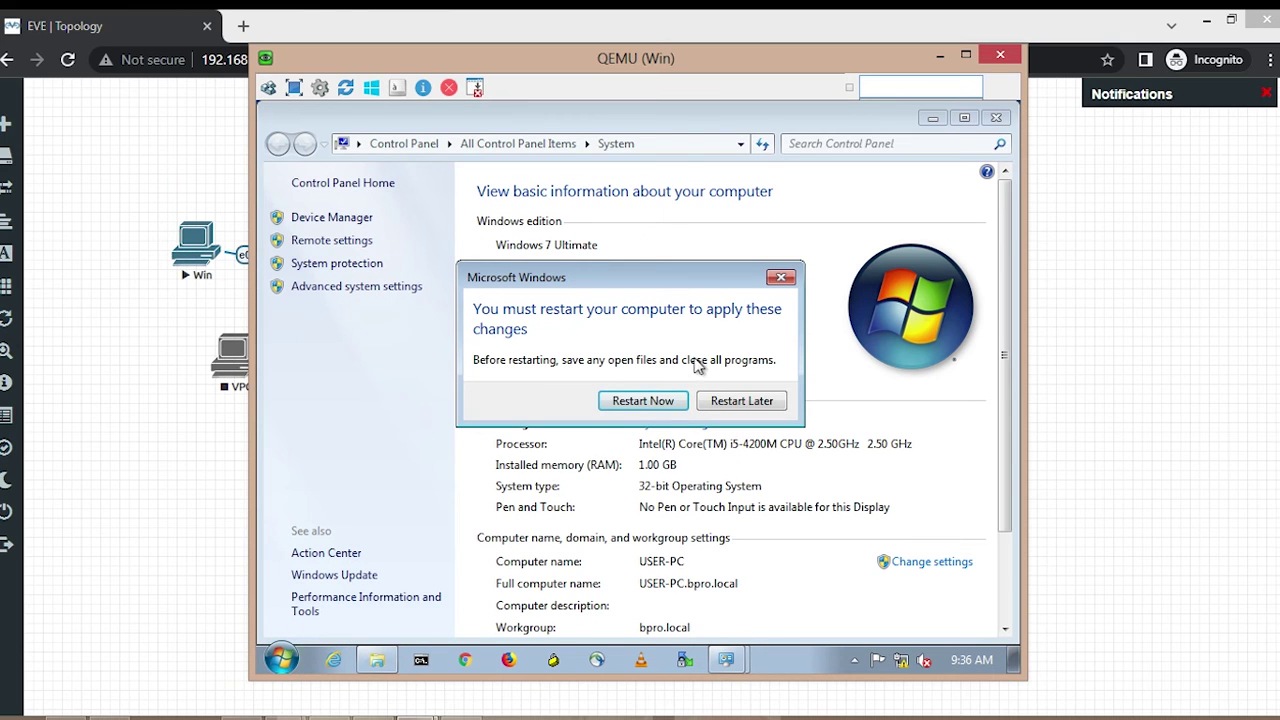
click(670, 402)
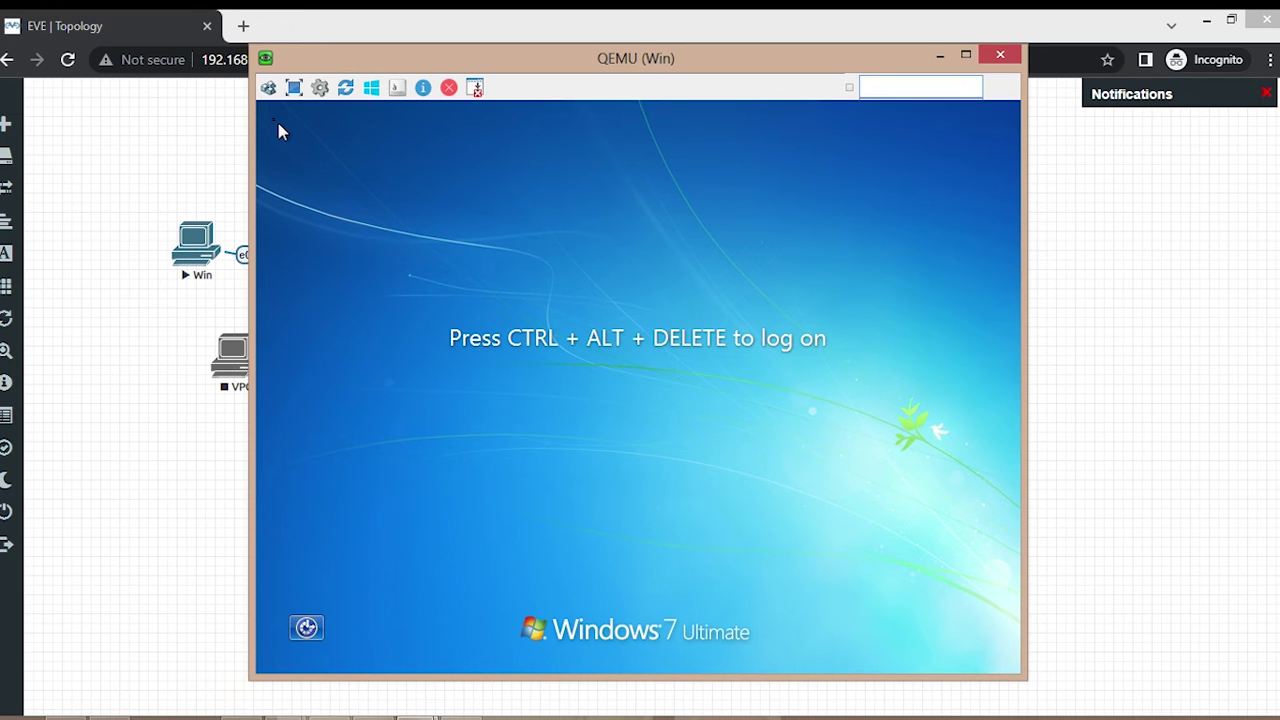
Log on as Other User with the BPRO domain user's name and password
click(268, 88)
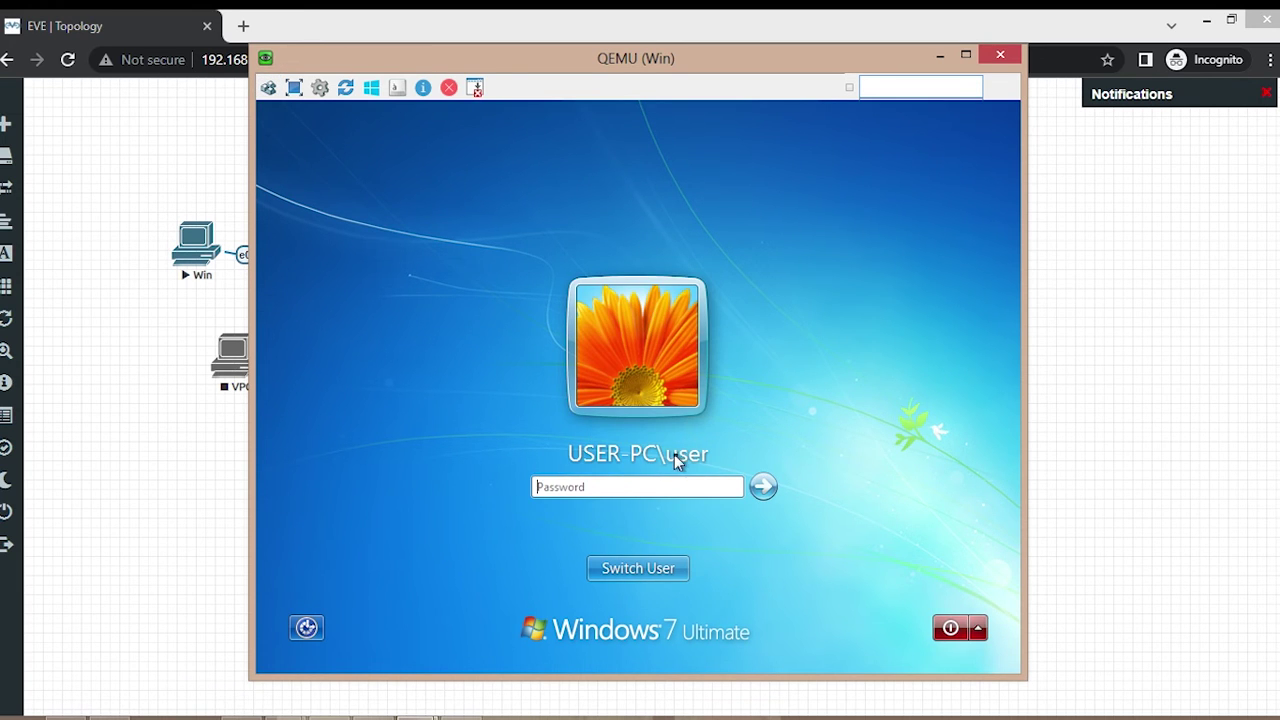
click(666, 566)
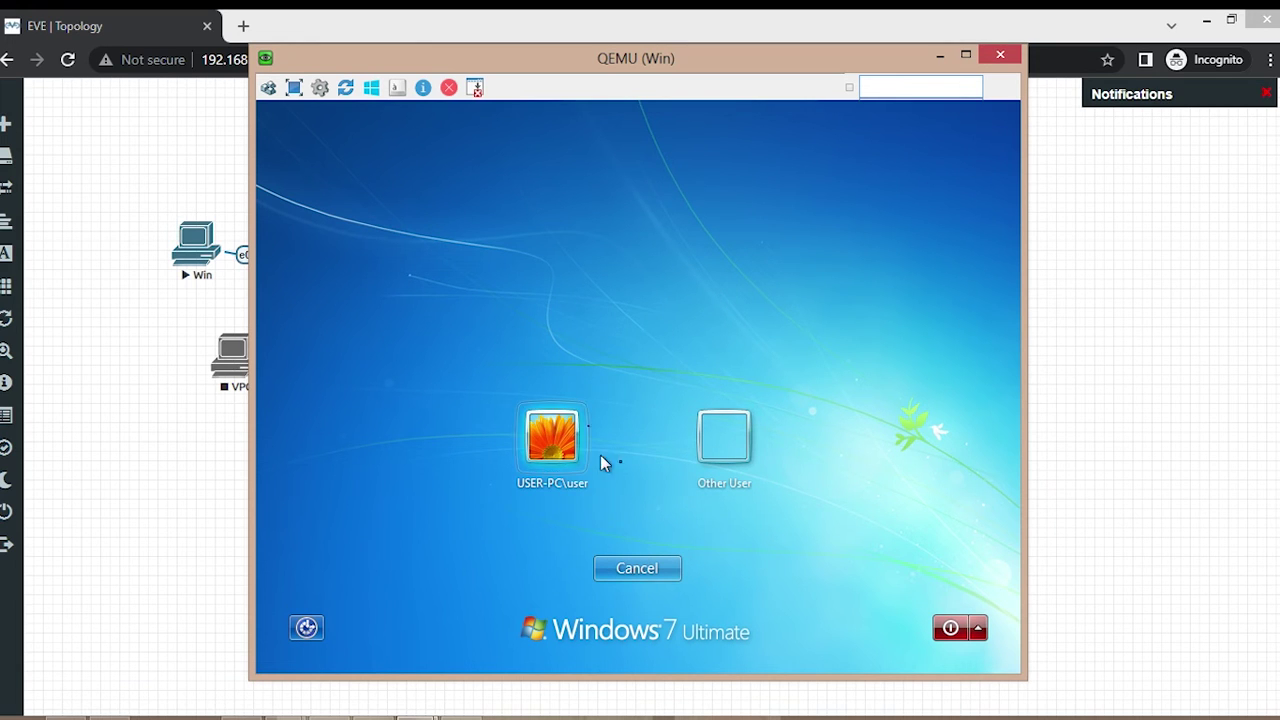
click(720, 445)
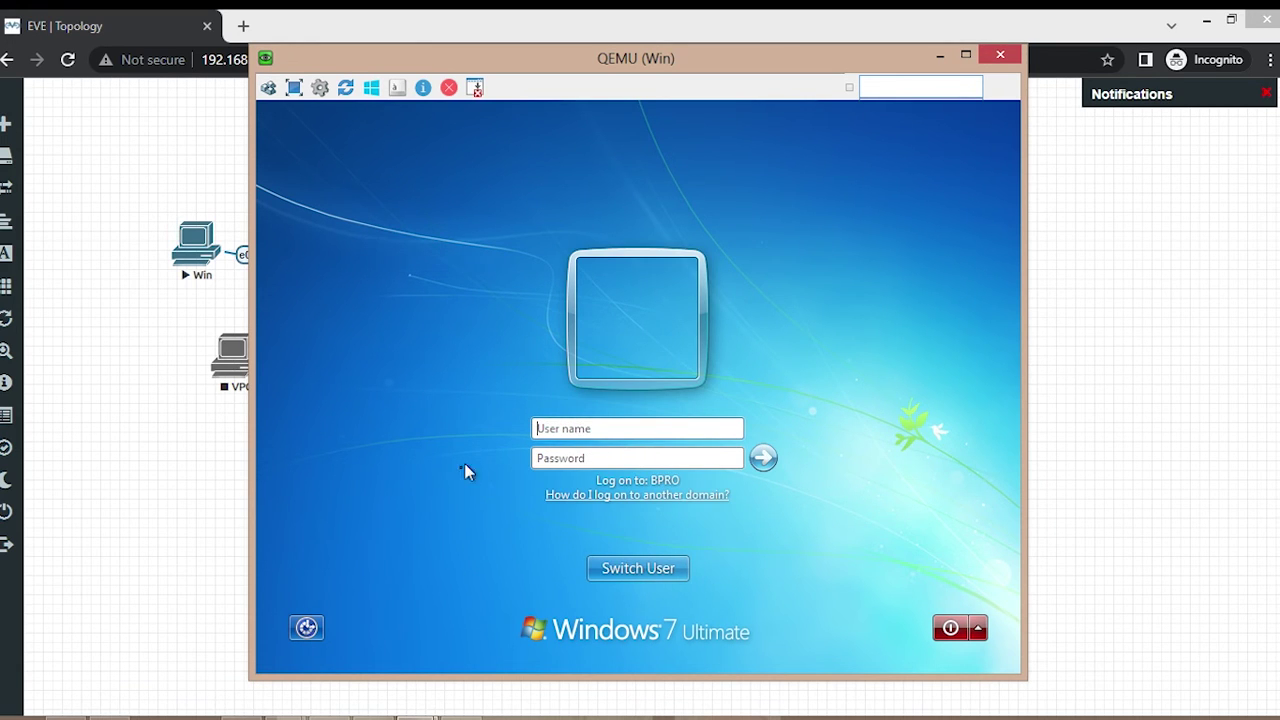
text(hrP)
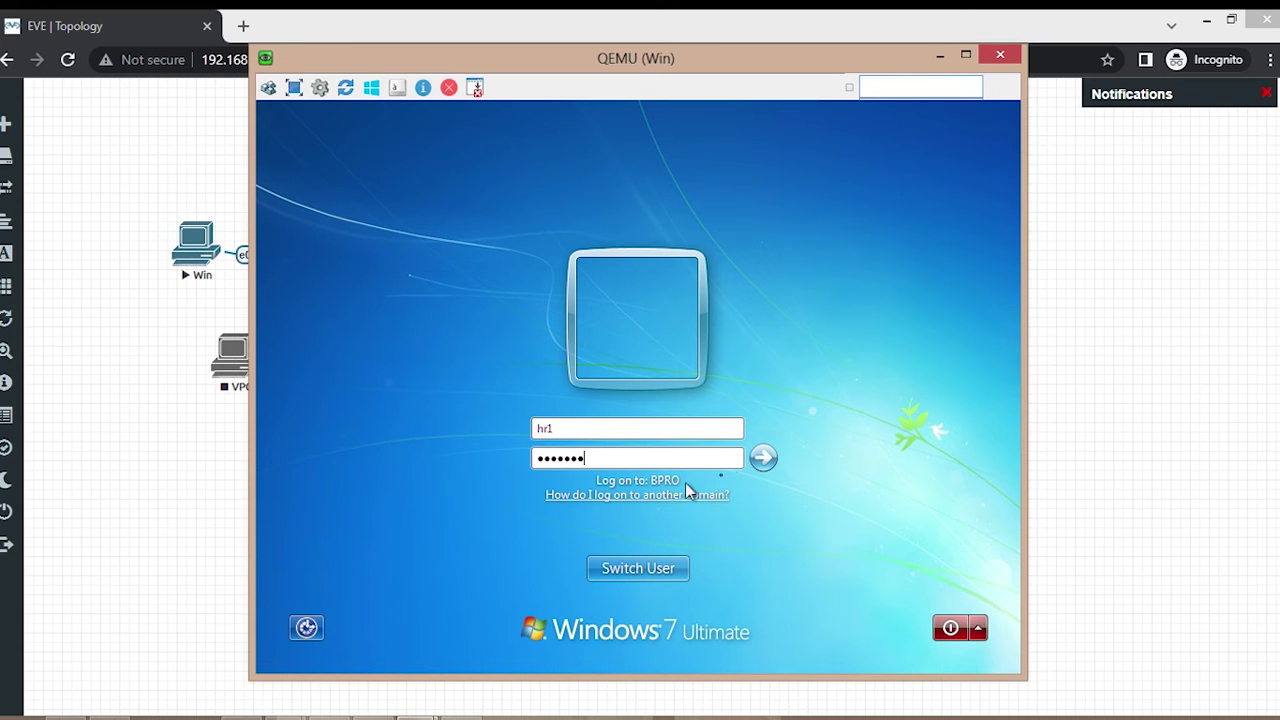
click(763, 457)
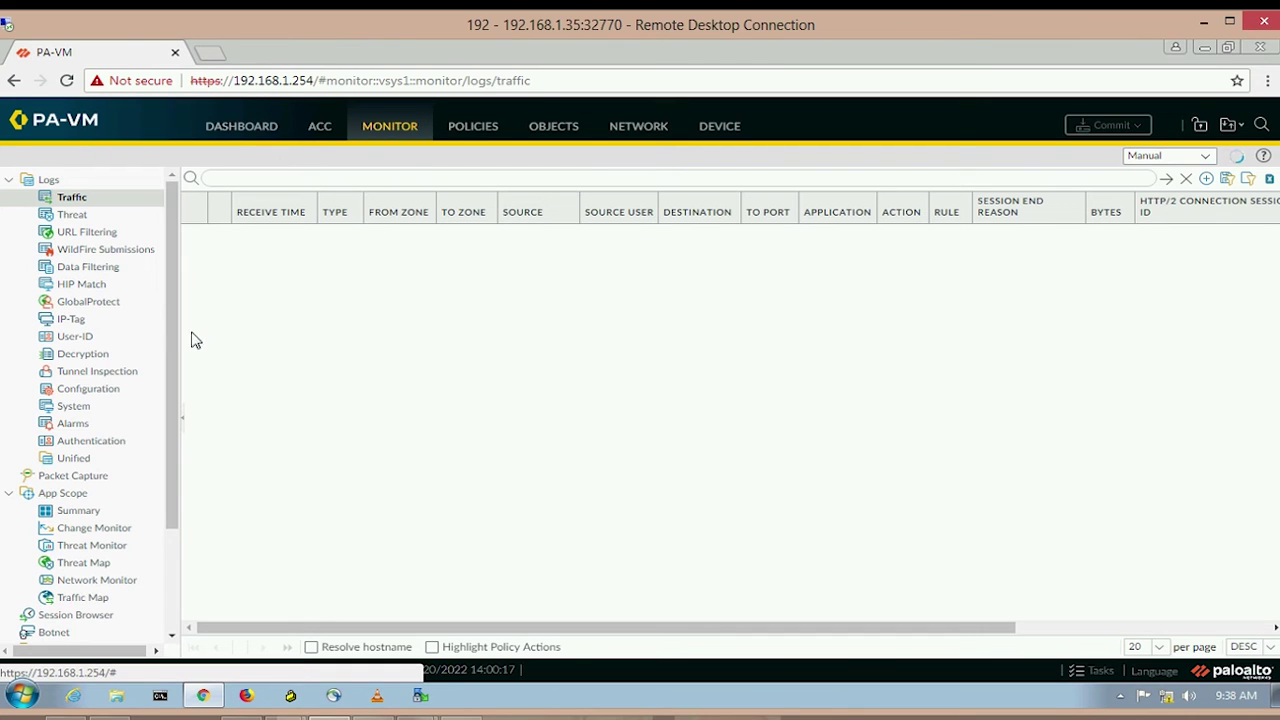
click(90, 340)
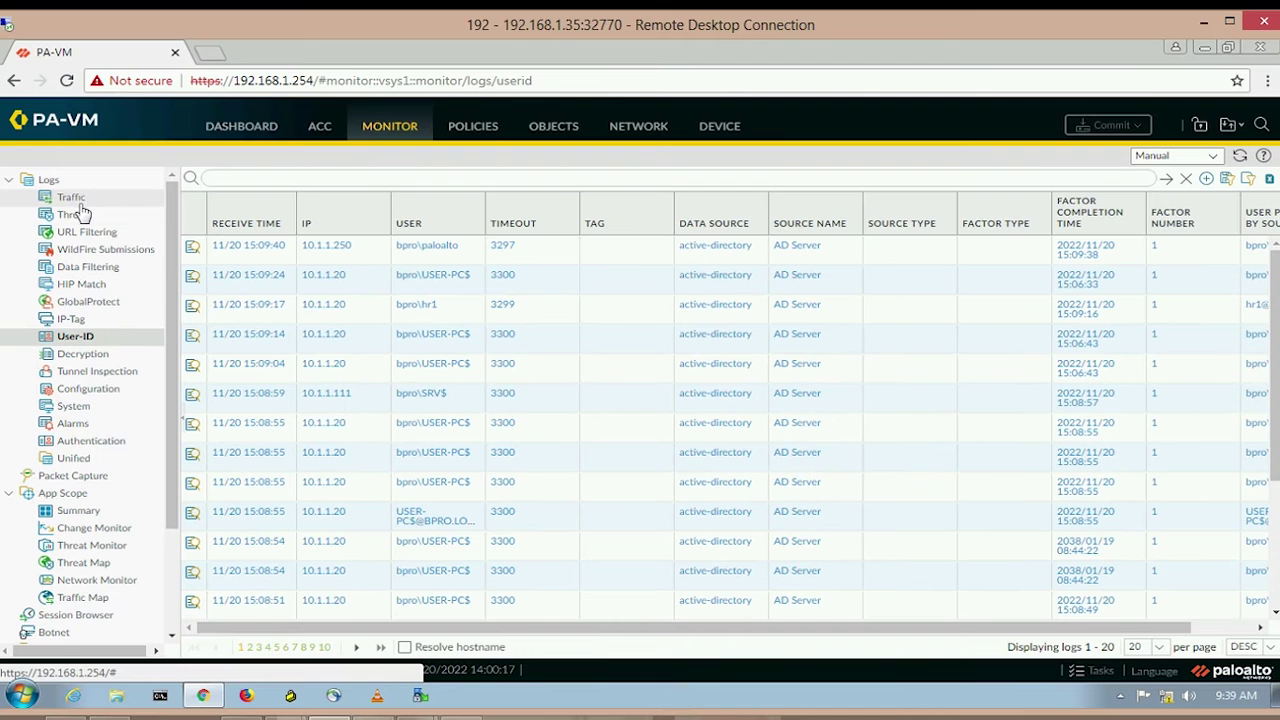
click(88, 201)
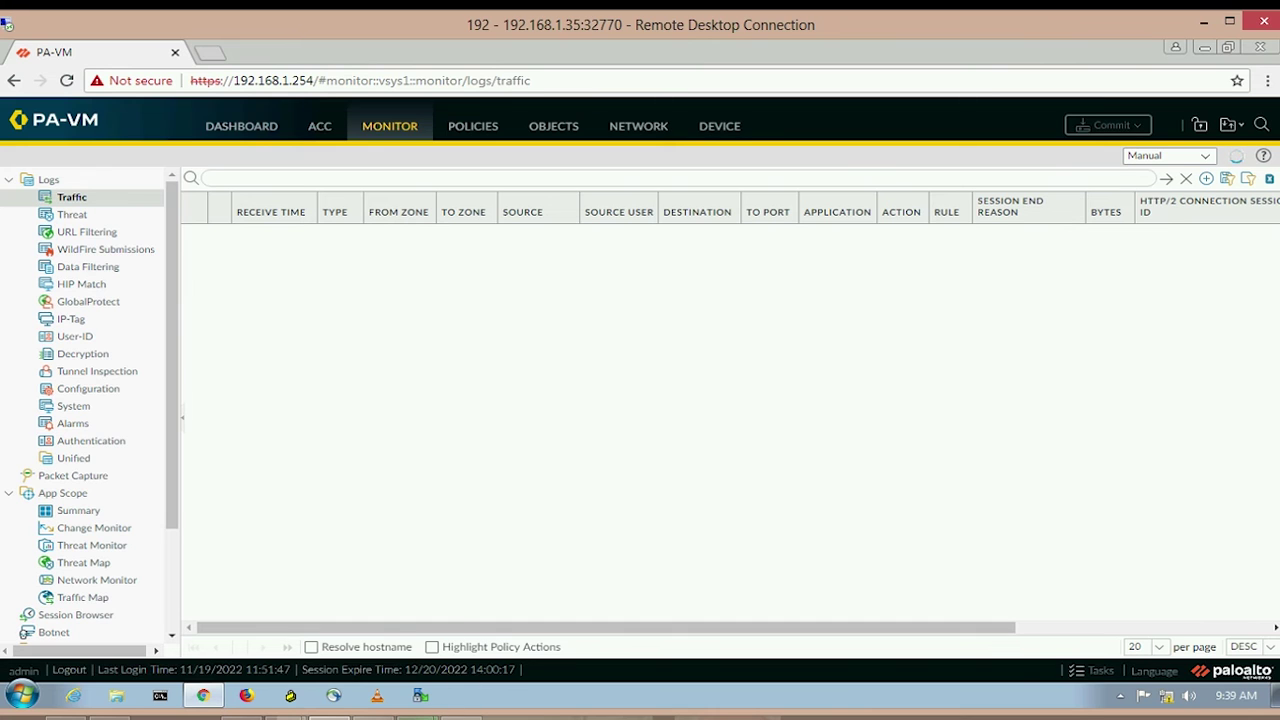
Widen the Traffic log columns so full domain user names appear for sessions from 10.1.1.20 and 10.1.1.111
mouse_move(420, 695)
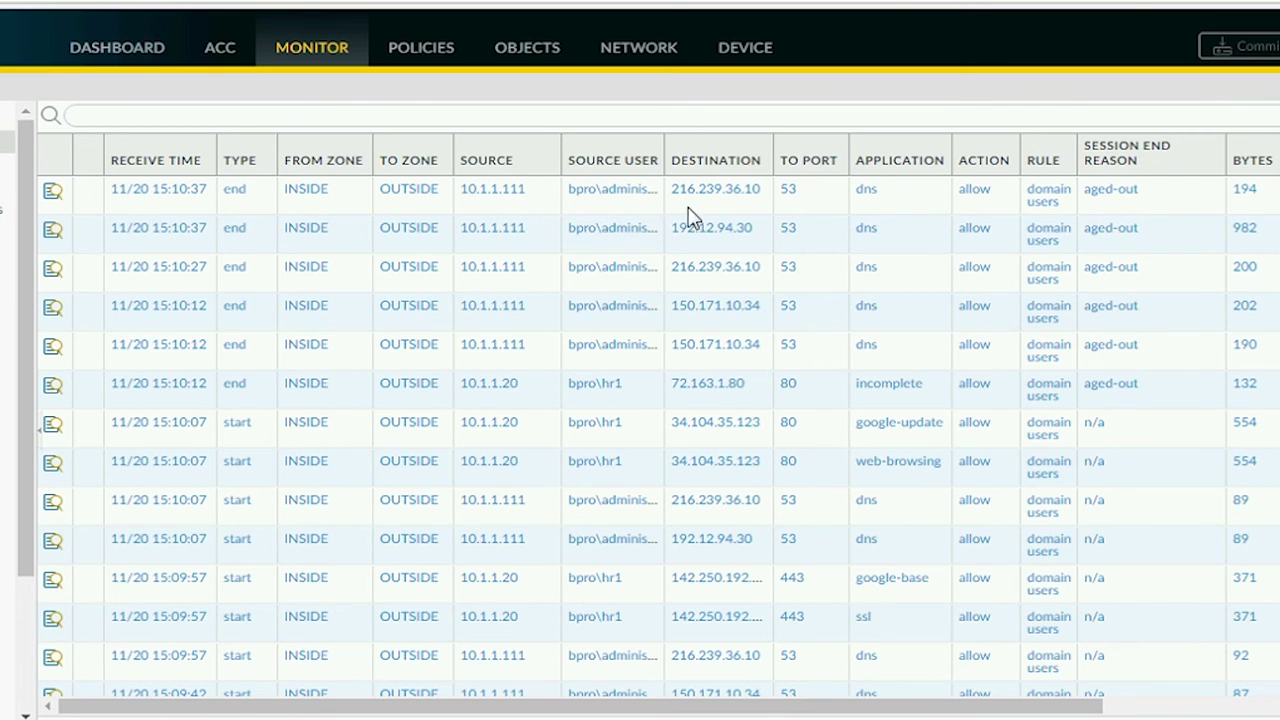
drag(667, 150, 735, 148)
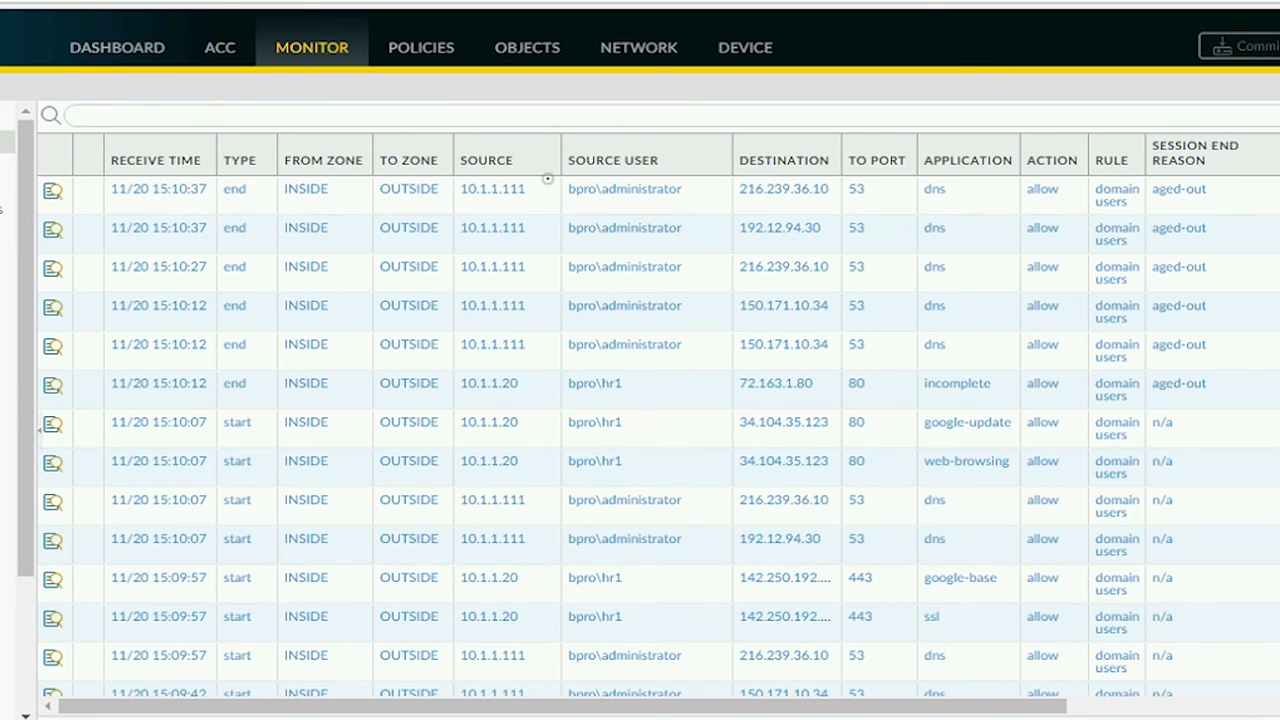
mouse_move(524, 165)
mouse_down()
mouse_move(466, 211)
mouse_move(520, 161)
mouse_move(575, 212)
mouse_move(720, 188)
mouse_move(633, 170)
mouse_up()
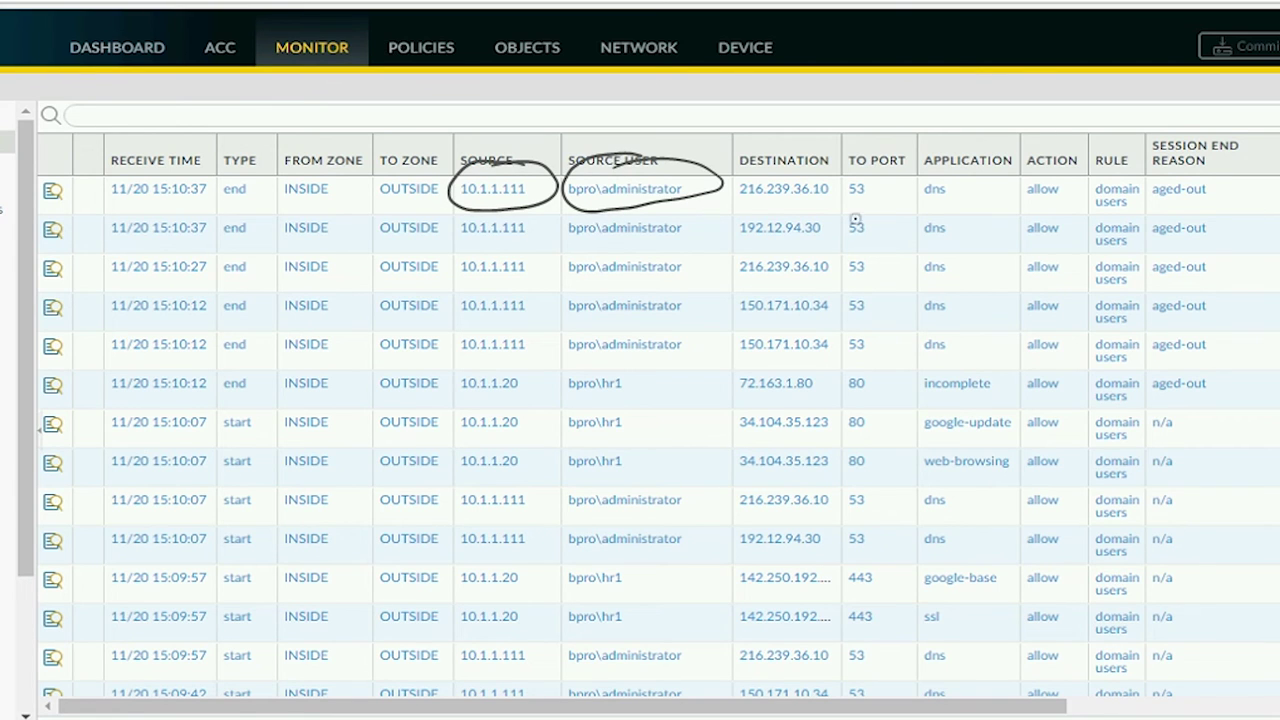
drag(735, 211, 801, 189)
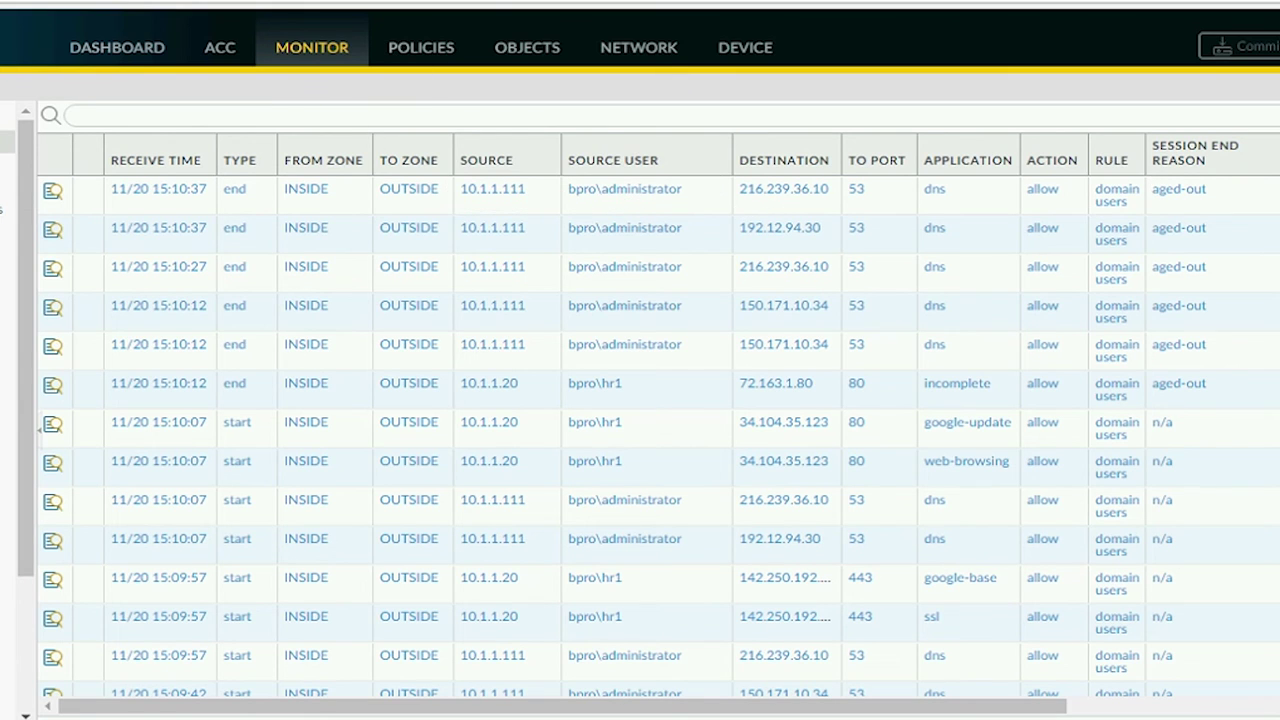
Show the Security rulebase with its User column widened to reveal bpro\domain users in full
click(437, 67)
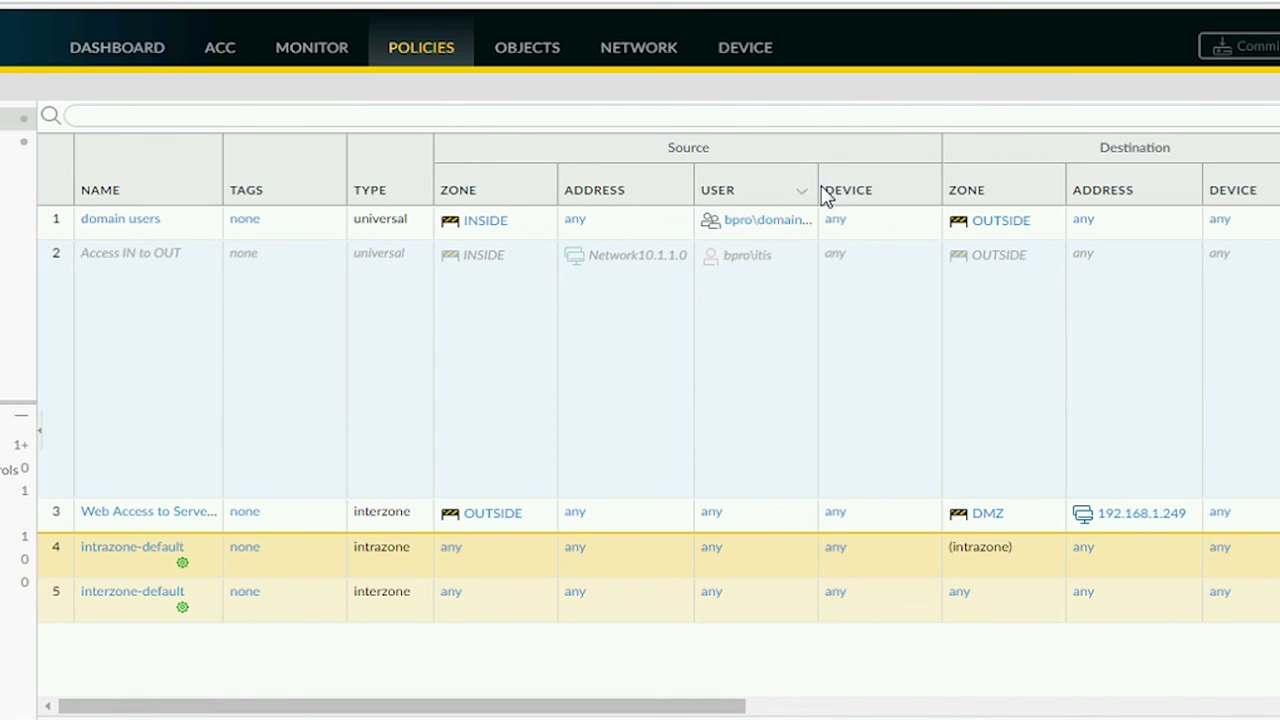
drag(820, 181, 843, 226)
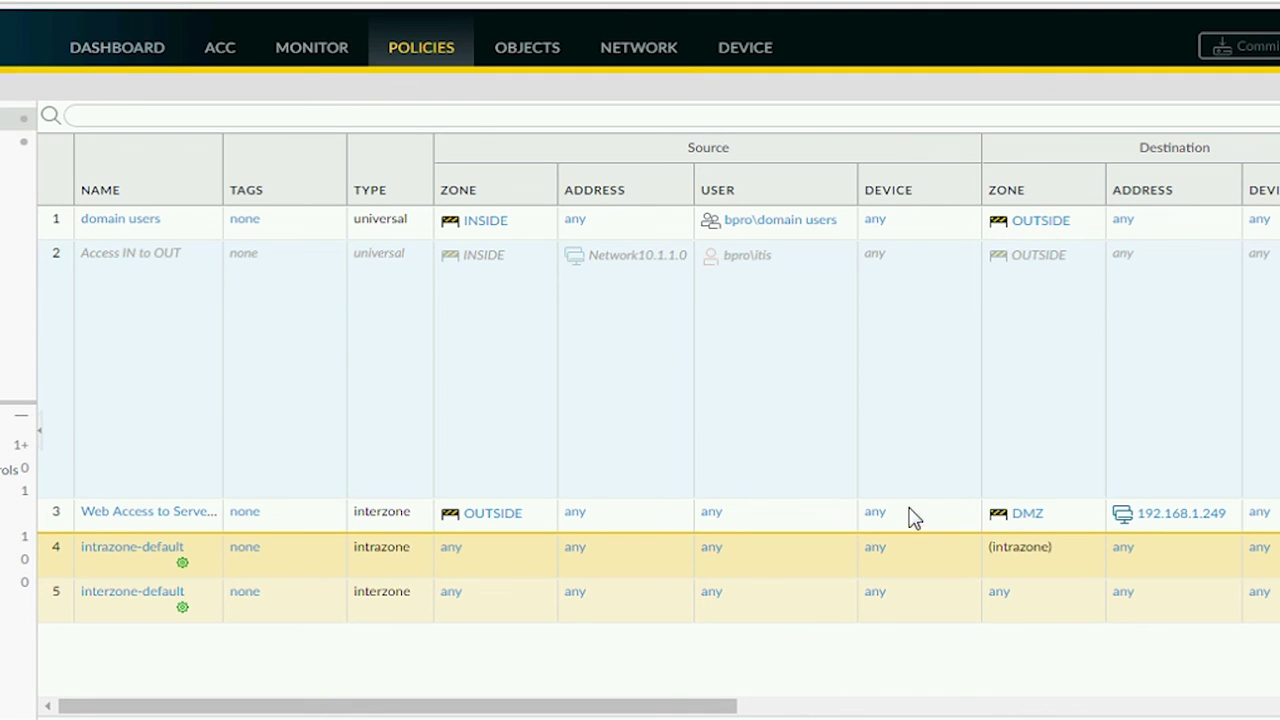
drag(652, 706, 1120, 665)
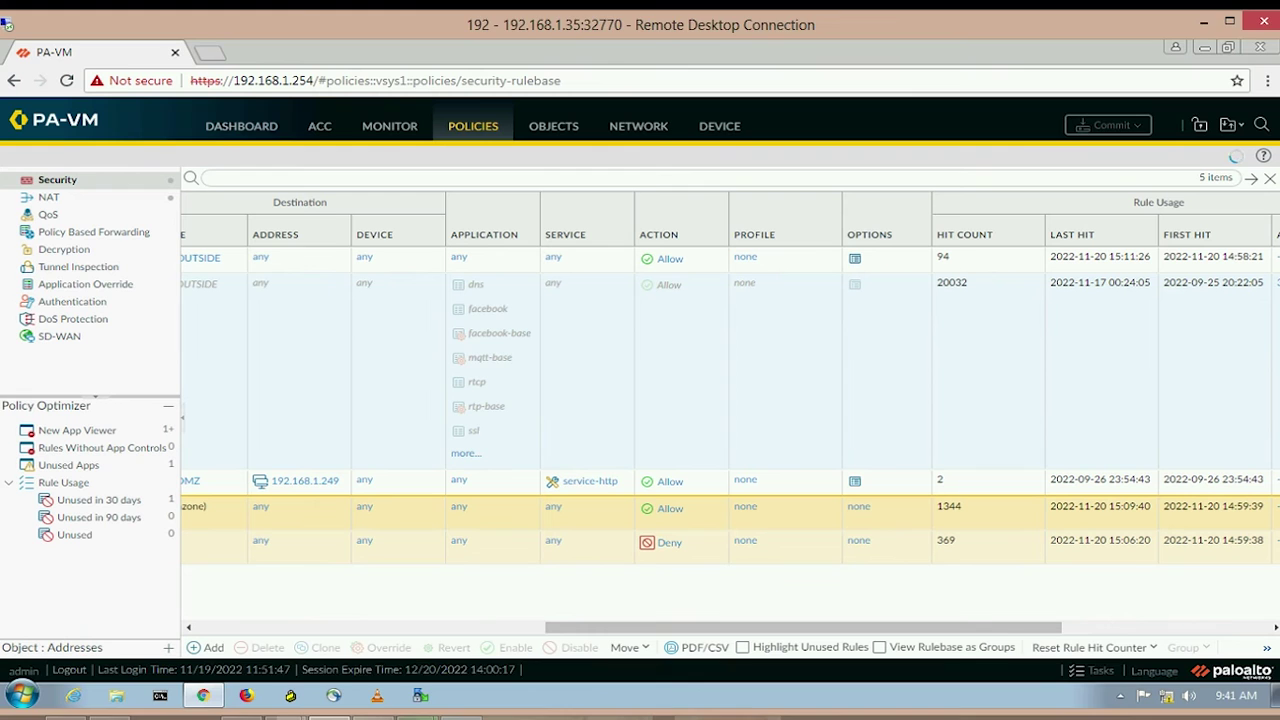
Launch Chrome on the Windows 7 client to load edition.cnn.com, then minimize the client window
mouse_move(455, 699)
click(520, 635)
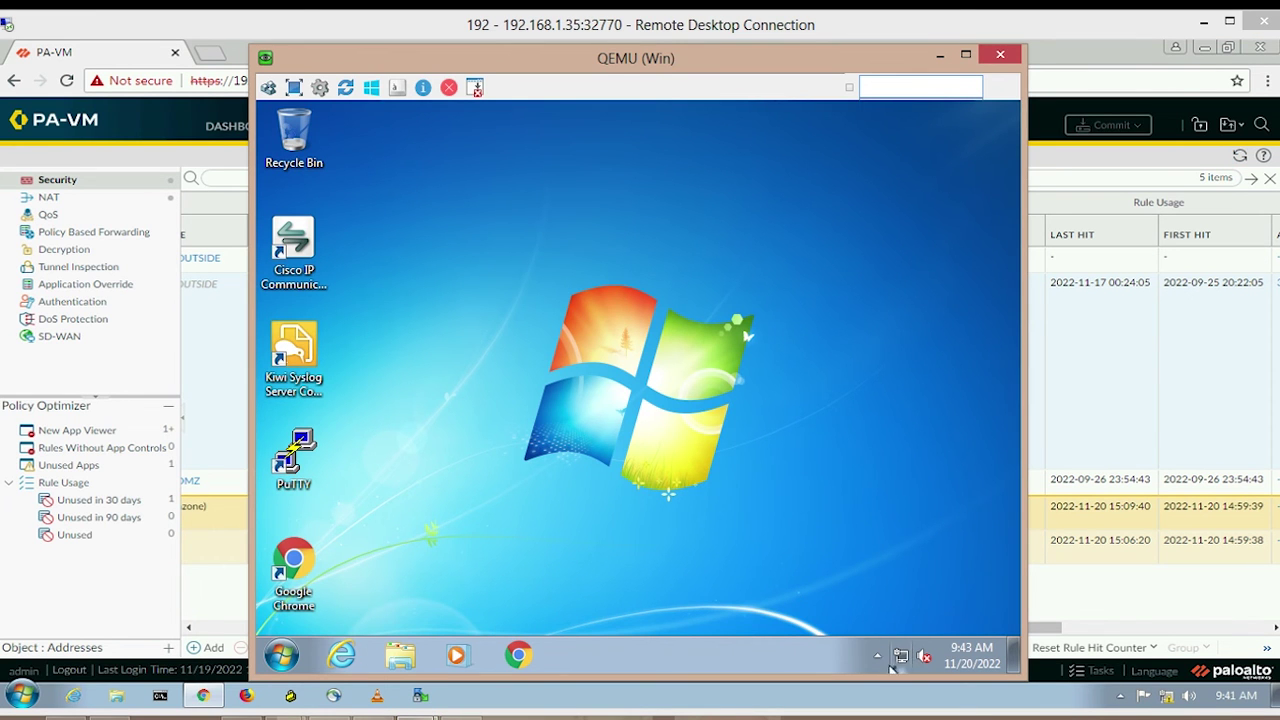
click(520, 656)
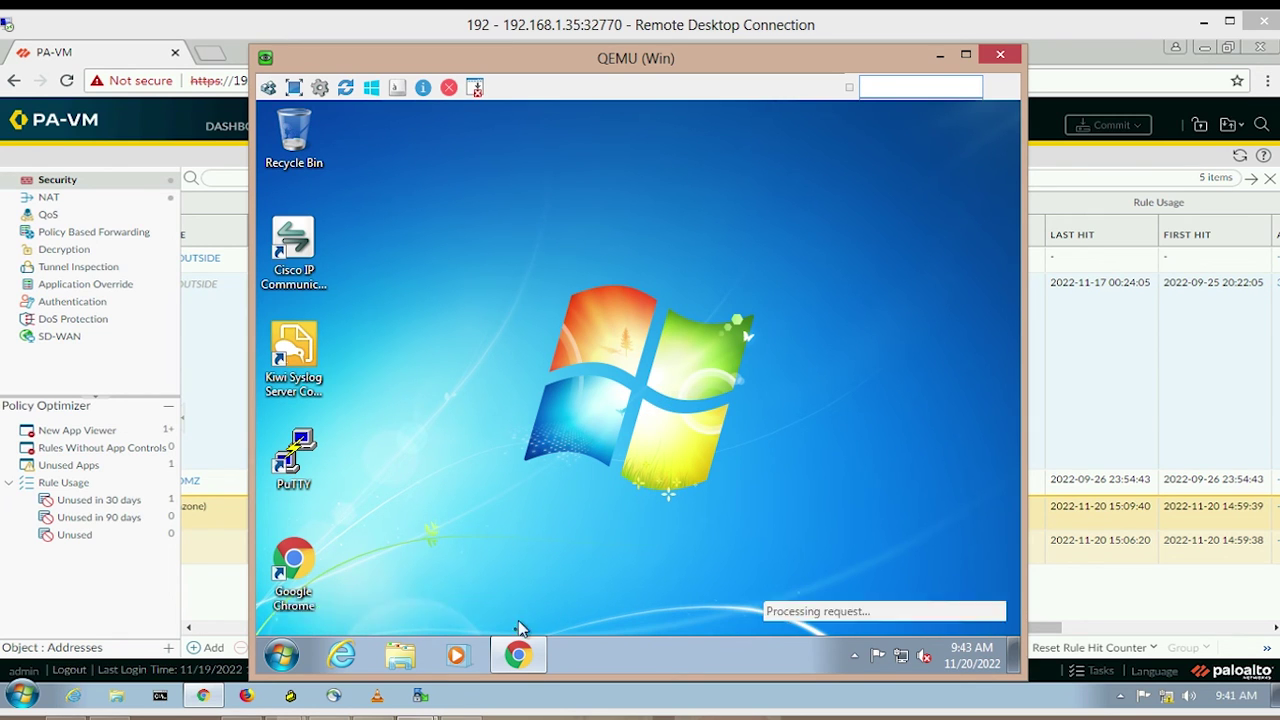
mouse_move(519, 655)
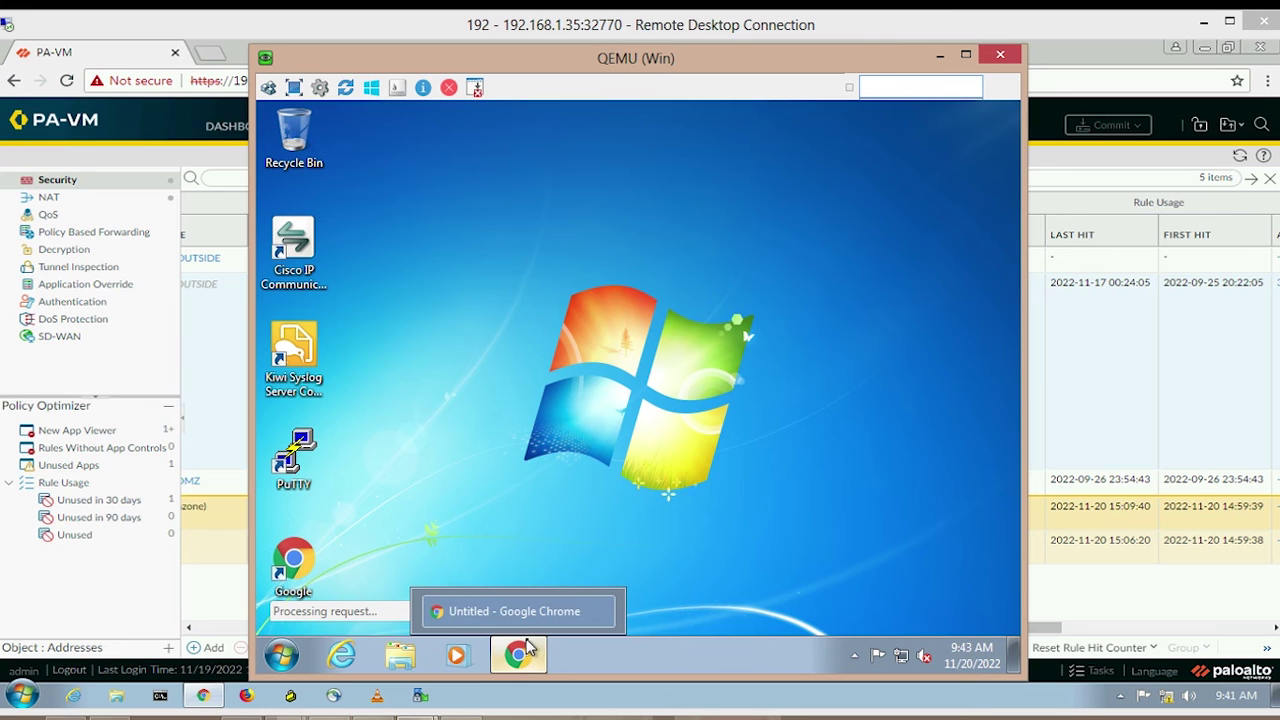
click(527, 655)
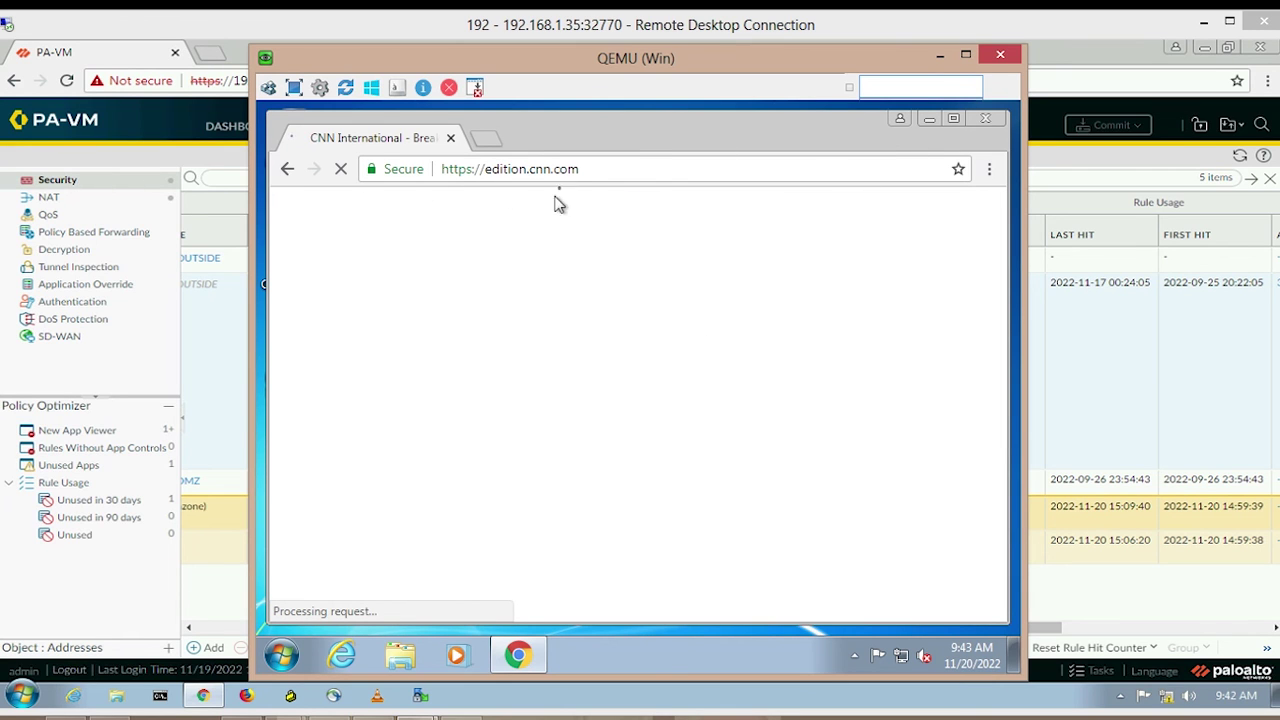
click(940, 56)
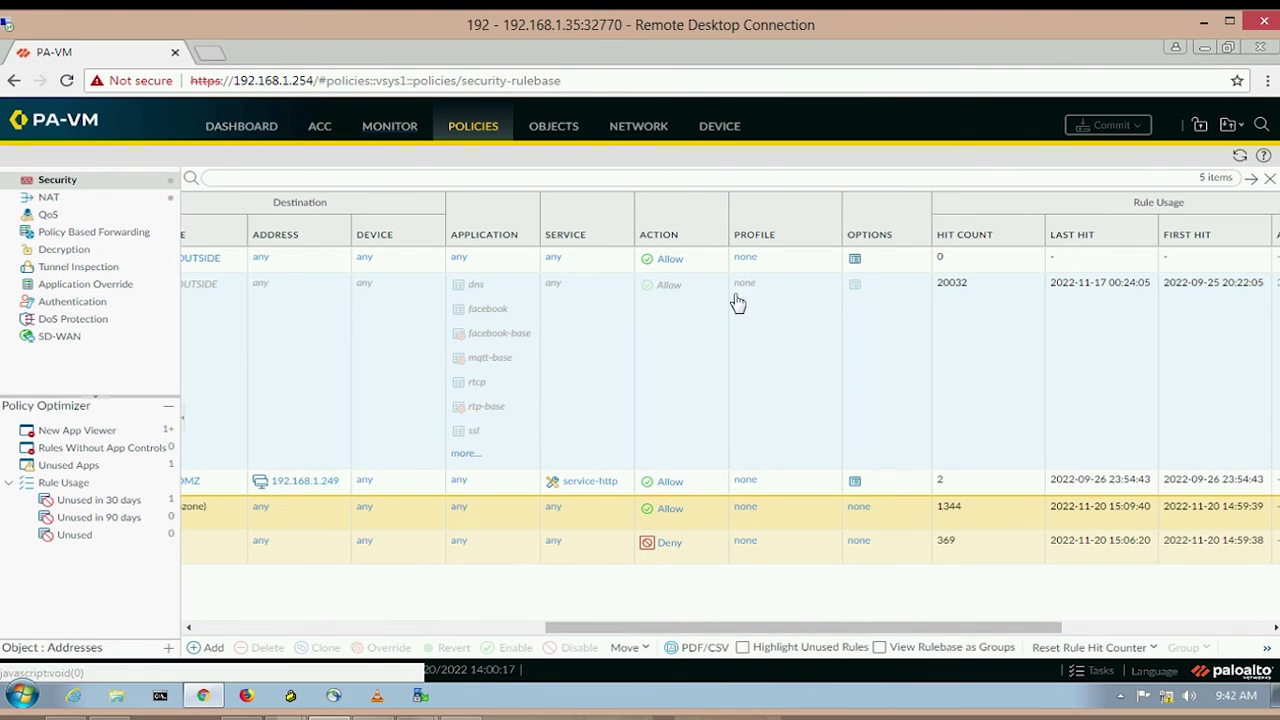
View Monitor > Logs > Traffic showing 15:14 sessions from 10.1.1.20 (bpro\hr1) and 10.1.1.111
click(962, 284)
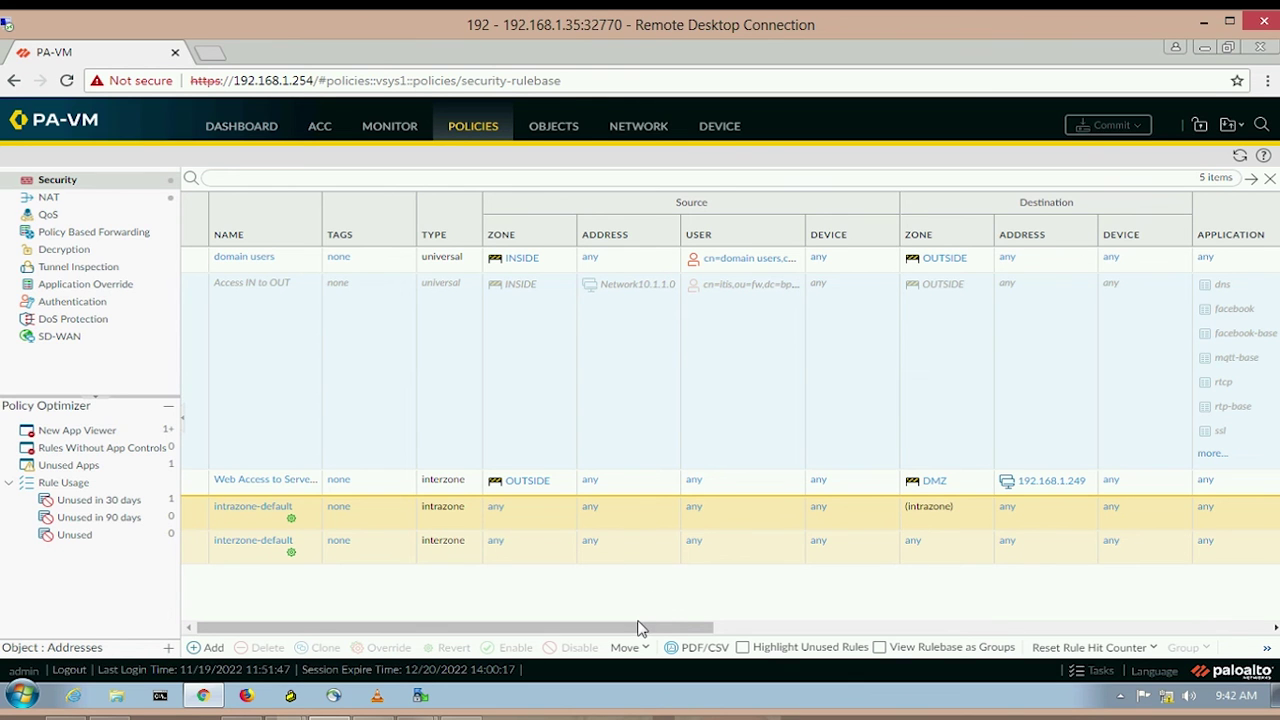
drag(670, 628, 948, 591)
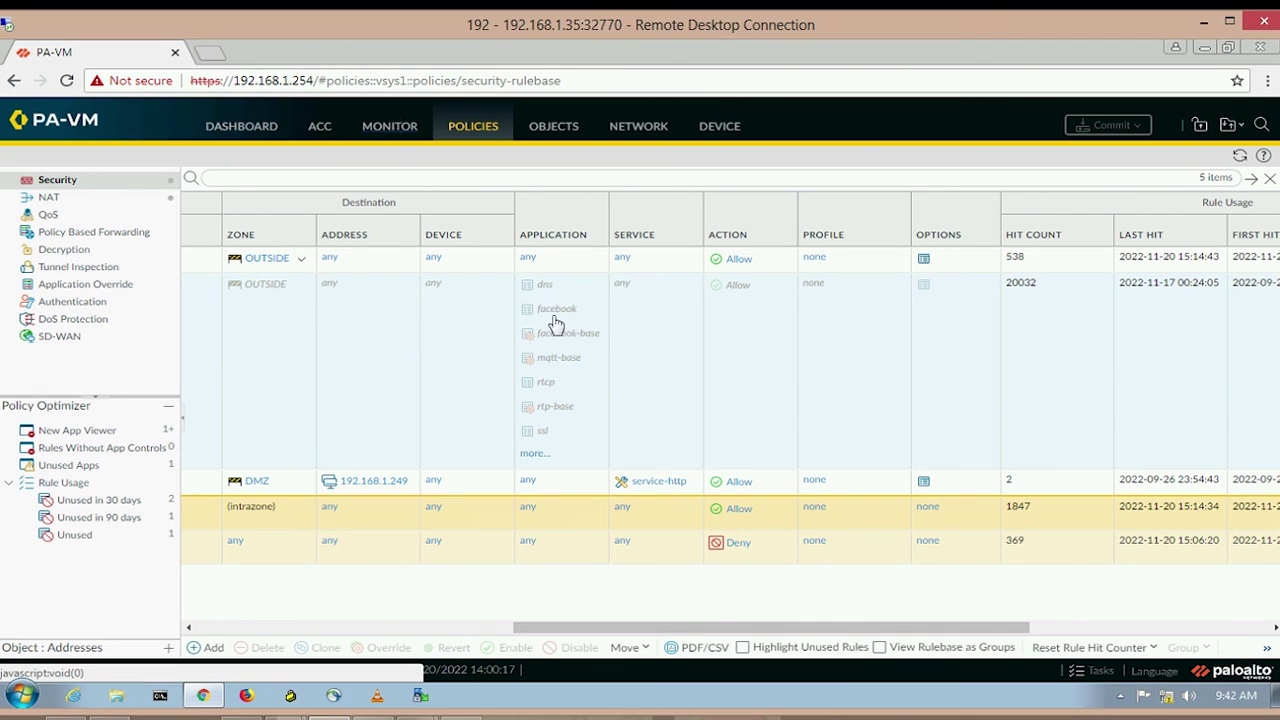
click(390, 126)
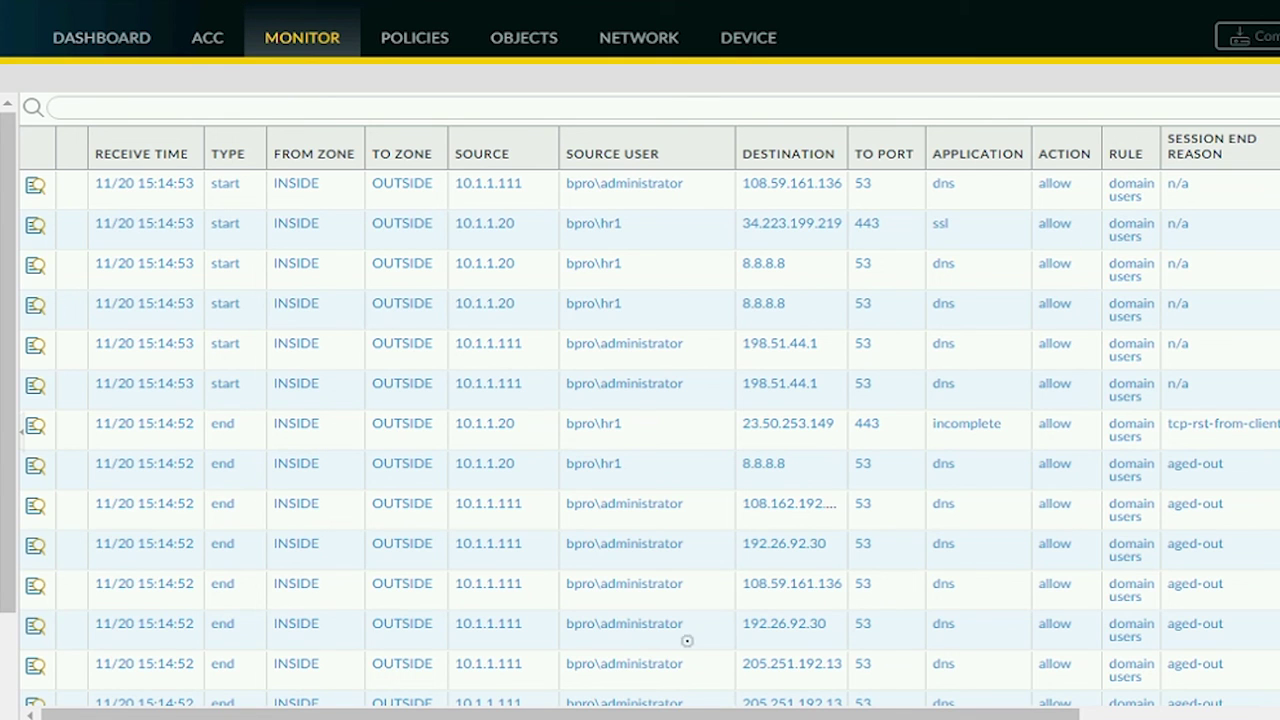
mouse_move(491, 157)
mouse_down()
mouse_move(458, 160)
mouse_move(500, 202)
mouse_move(523, 157)
mouse_move(470, 155)
mouse_up()
mouse_move(648, 160)
mouse_down()
mouse_move(625, 157)
mouse_move(591, 203)
mouse_move(672, 163)
mouse_move(620, 160)
mouse_up()
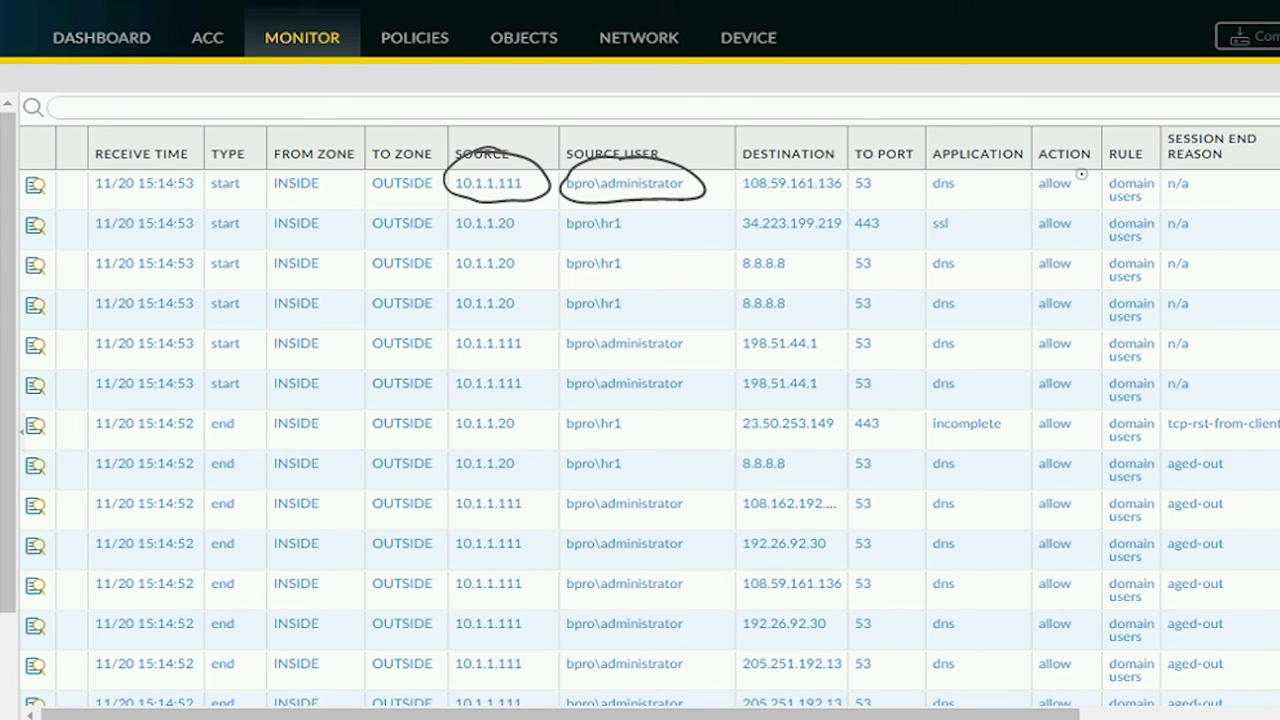
mouse_move(1140, 158)
mouse_down()
mouse_move(1098, 198)
mouse_move(1188, 177)
mouse_move(1168, 176)
mouse_up()
mouse_move(517, 208)
mouse_down()
mouse_move(456, 212)
mouse_move(537, 232)
mouse_move(505, 212)
mouse_up()
mouse_move(620, 201)
mouse_down()
mouse_move(555, 215)
mouse_move(620, 207)
mouse_move(592, 213)
mouse_up()
mouse_move(896, 213)
mouse_down()
mouse_move(848, 240)
mouse_move(870, 218)
mouse_up()
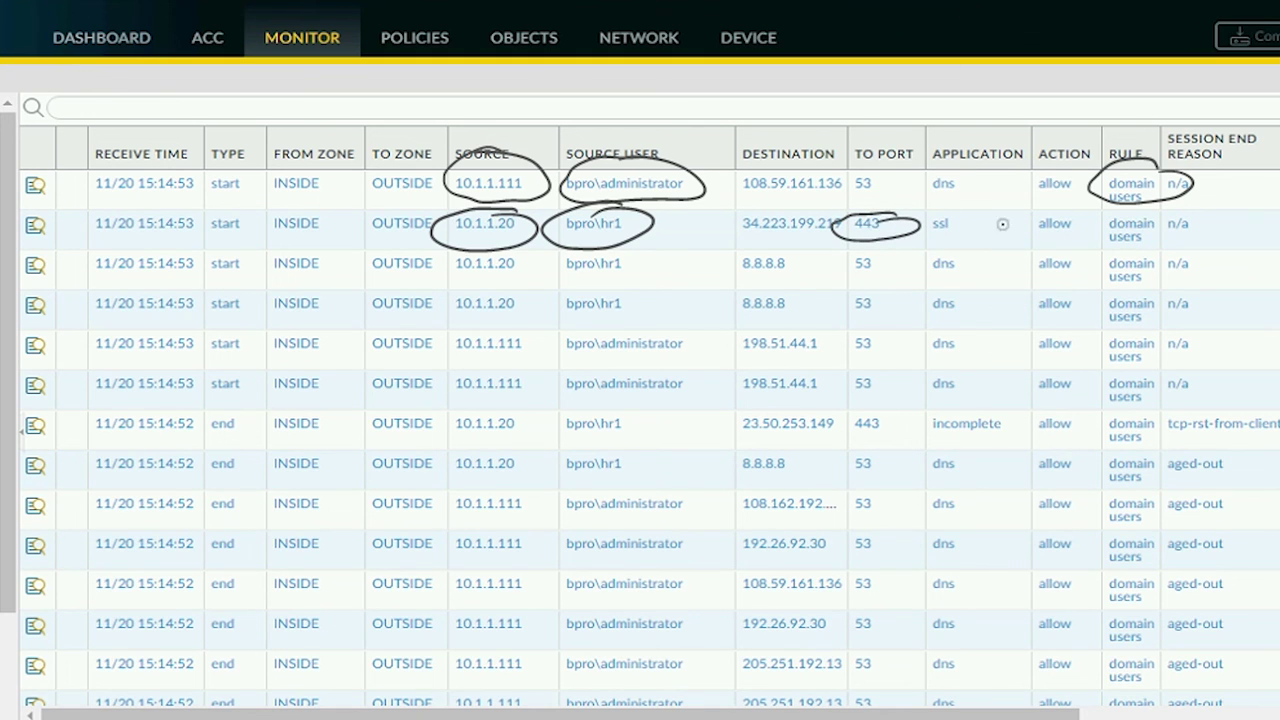
mouse_move(1166, 210)
mouse_down()
mouse_move(1128, 208)
mouse_move(1150, 246)
mouse_move(1188, 222)
mouse_up()
mouse_move(1056, 224)
mouse_down()
mouse_move(1093, 228)
mouse_move(984, 238)
mouse_up()
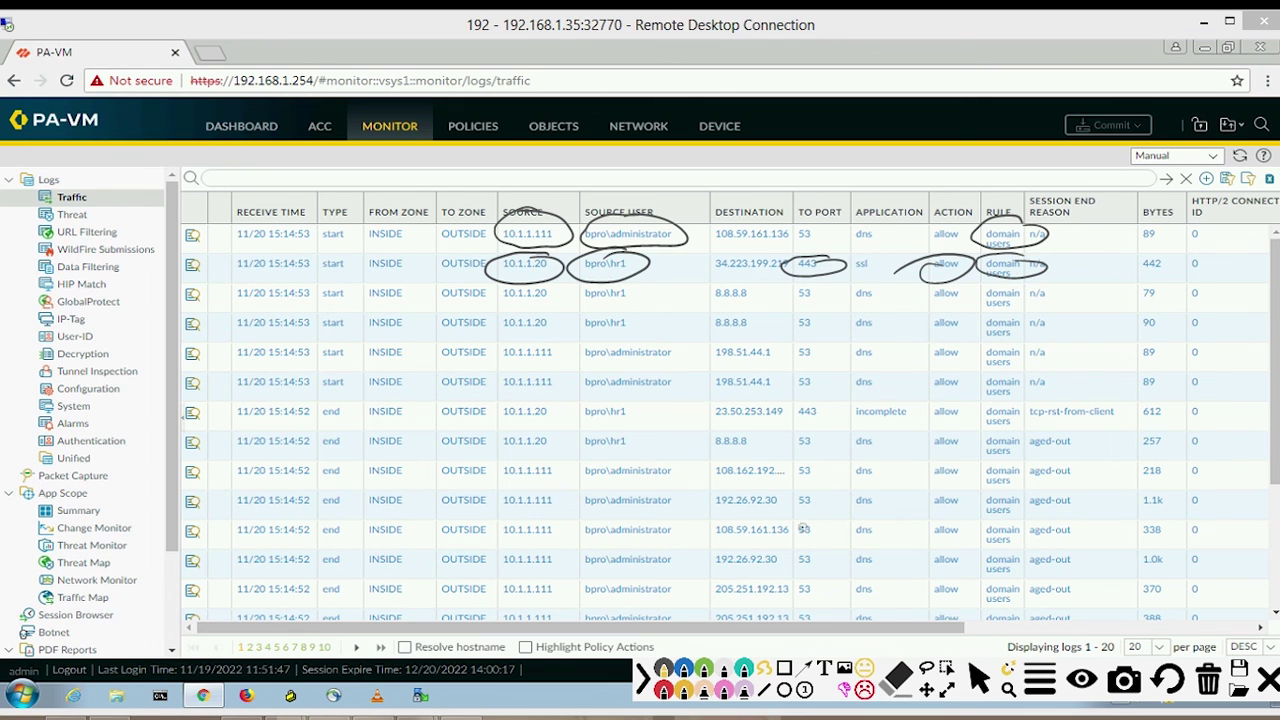
click(1208, 680)
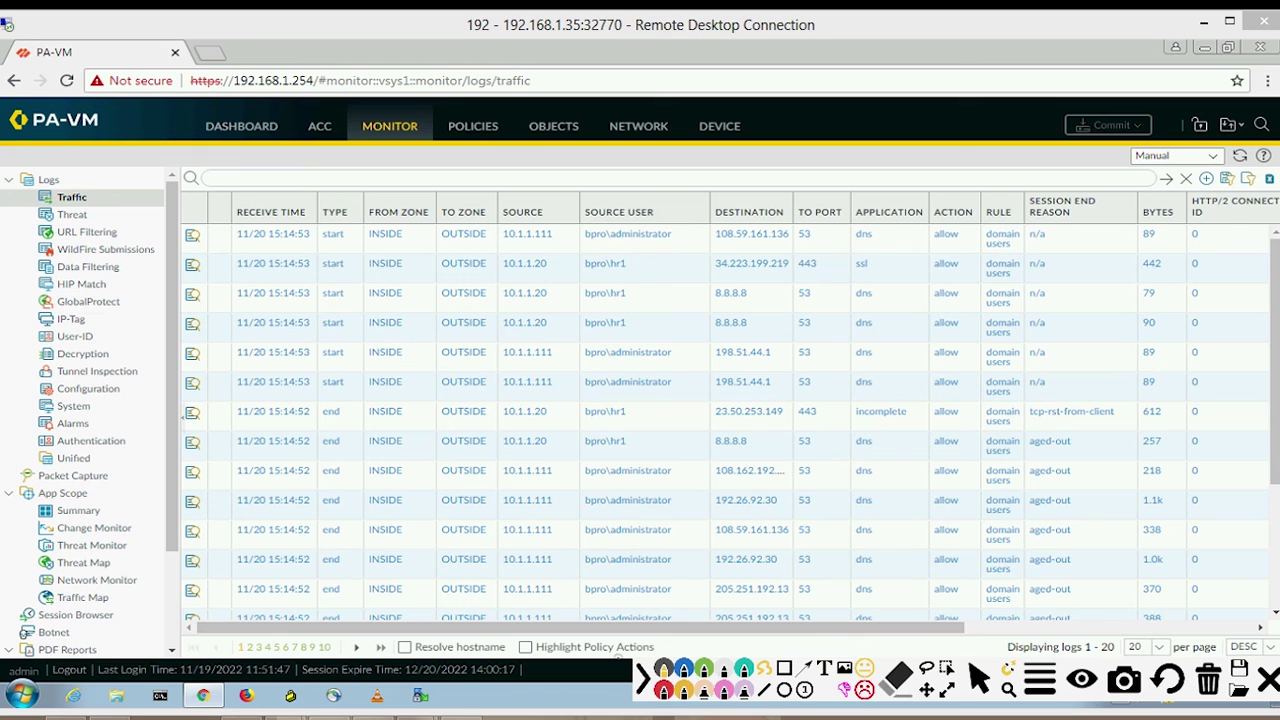
Wake the Windows Server VM to its sign-in prompt, then switch to the firewall's User-ID log
click(1267, 680)
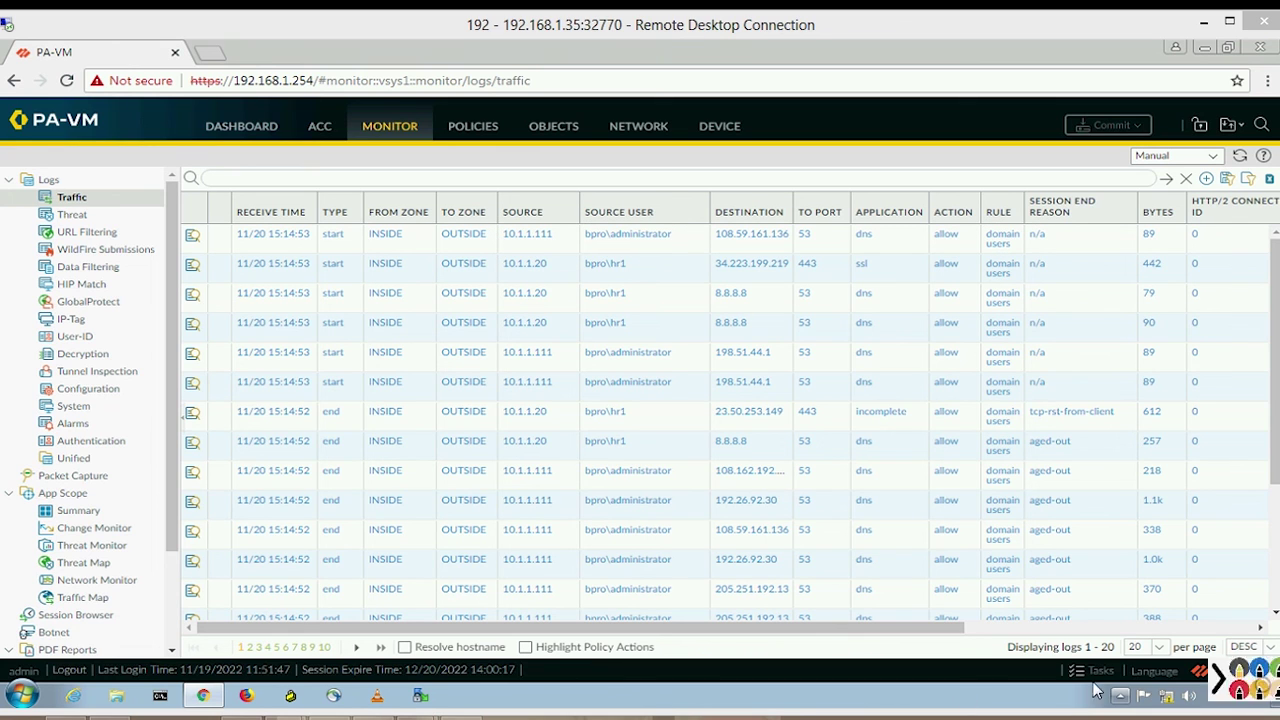
mouse_move(420, 695)
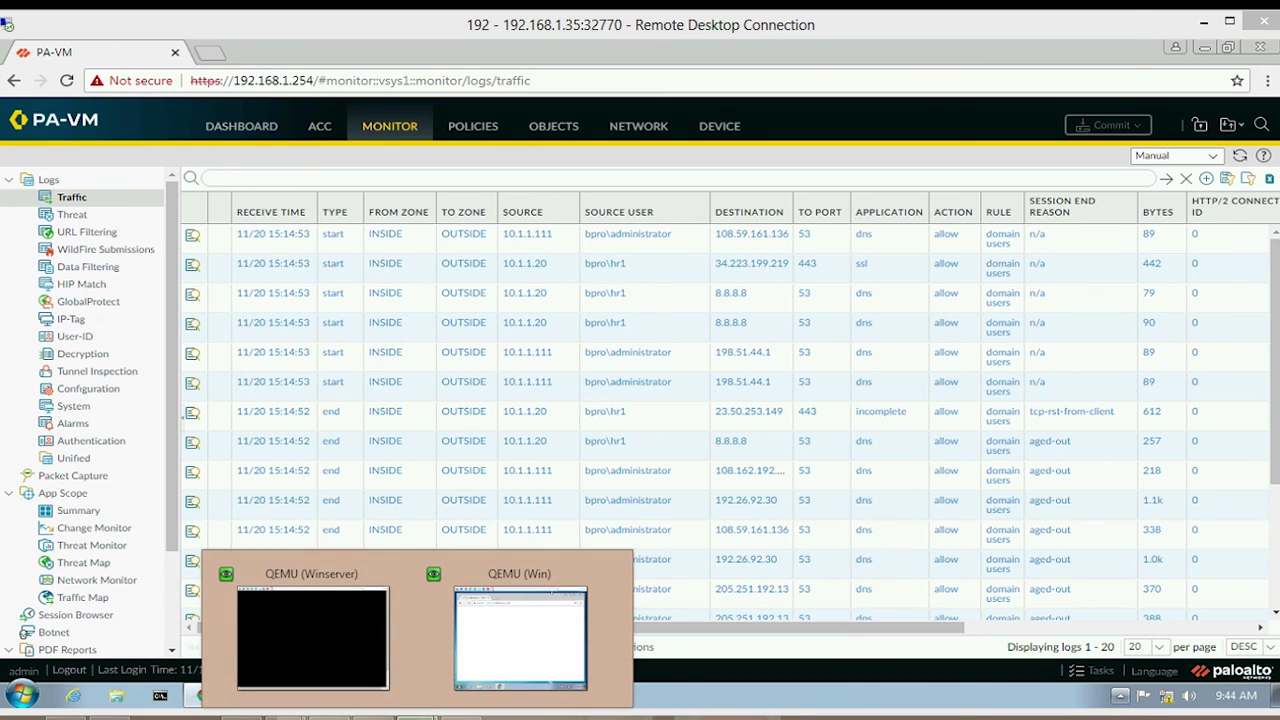
click(356, 645)
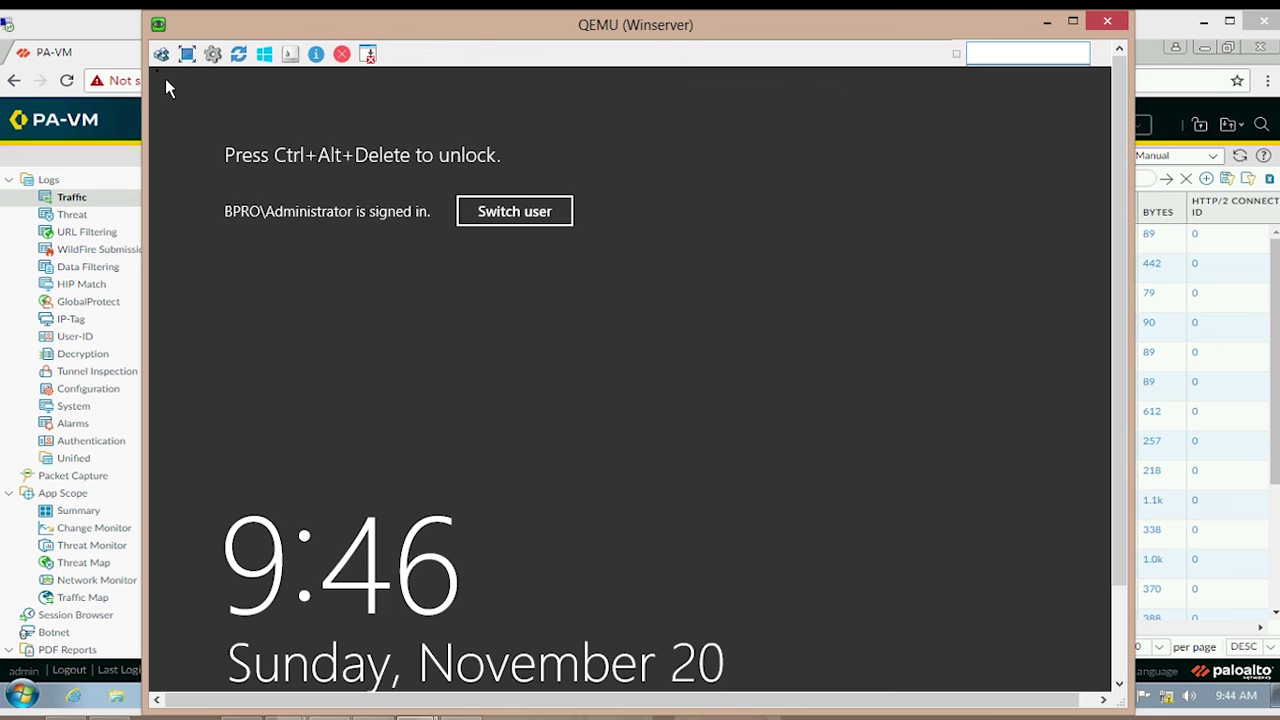
click(160, 55)
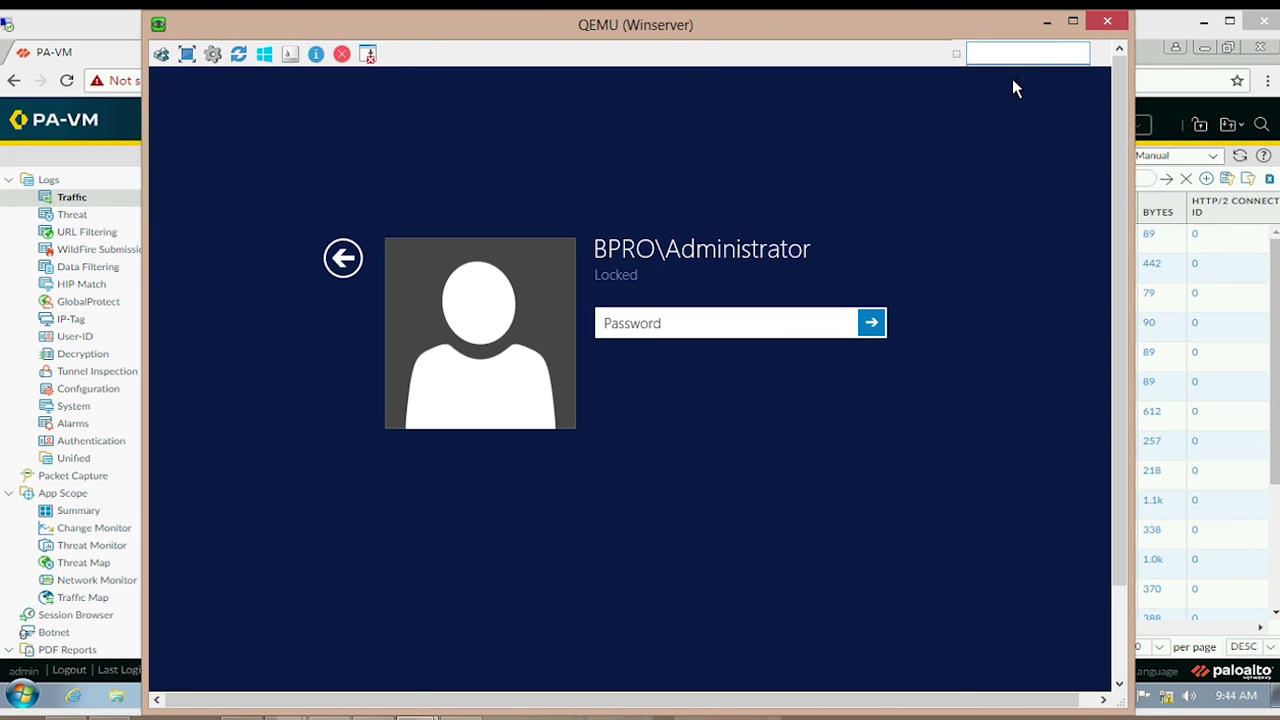
click(1047, 22)
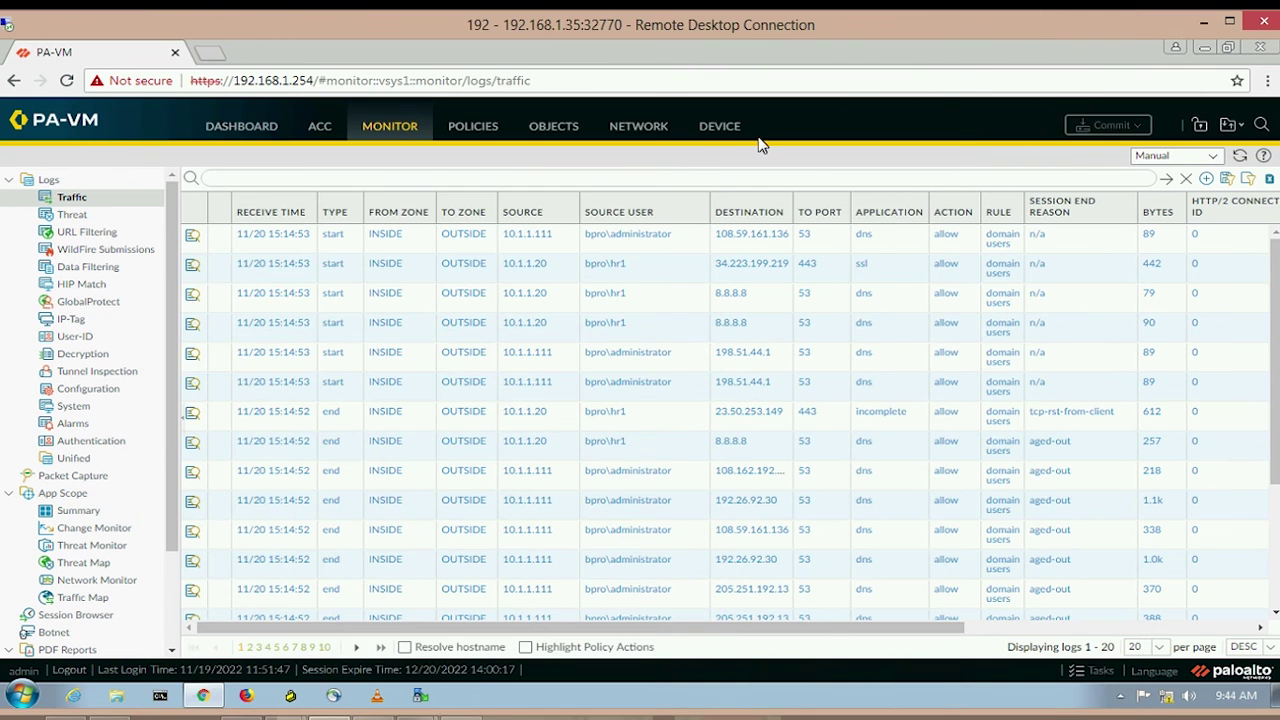
click(84, 337)
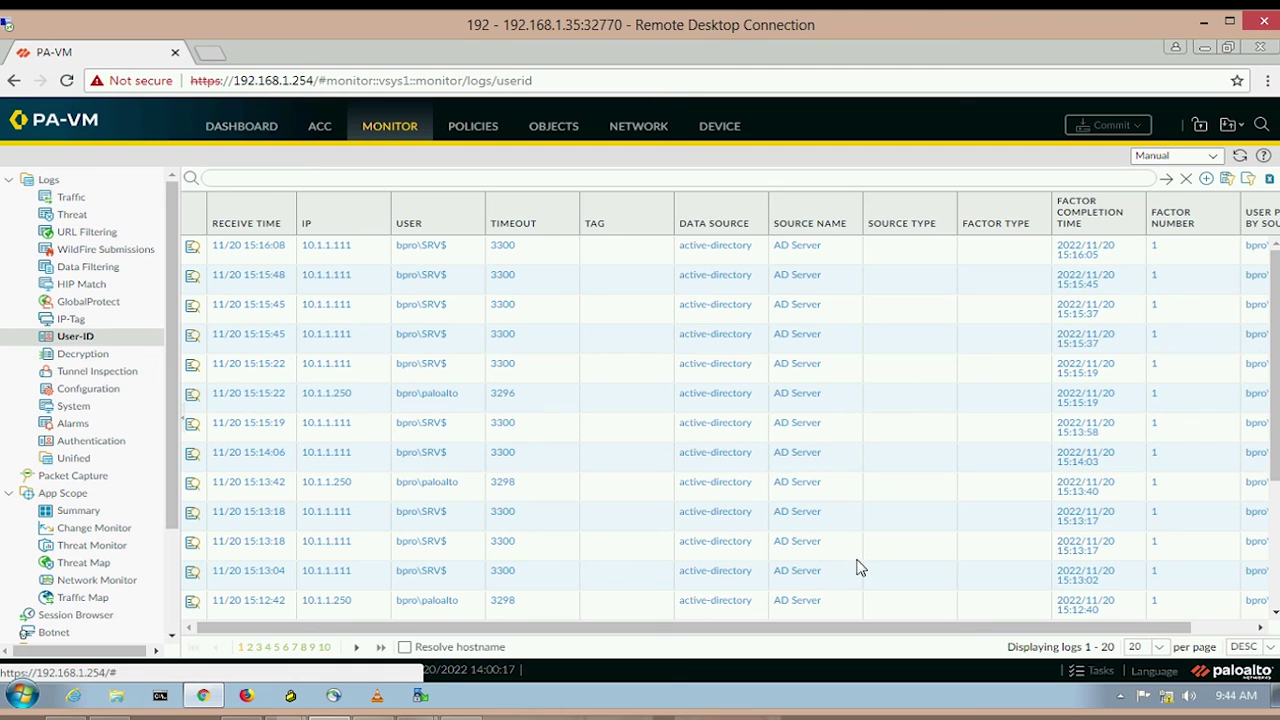
Annotate the User-ID log's user-to-IP mappings and active-directory source, including 10.1.1.250, then clear the ink
click(1069, 713)
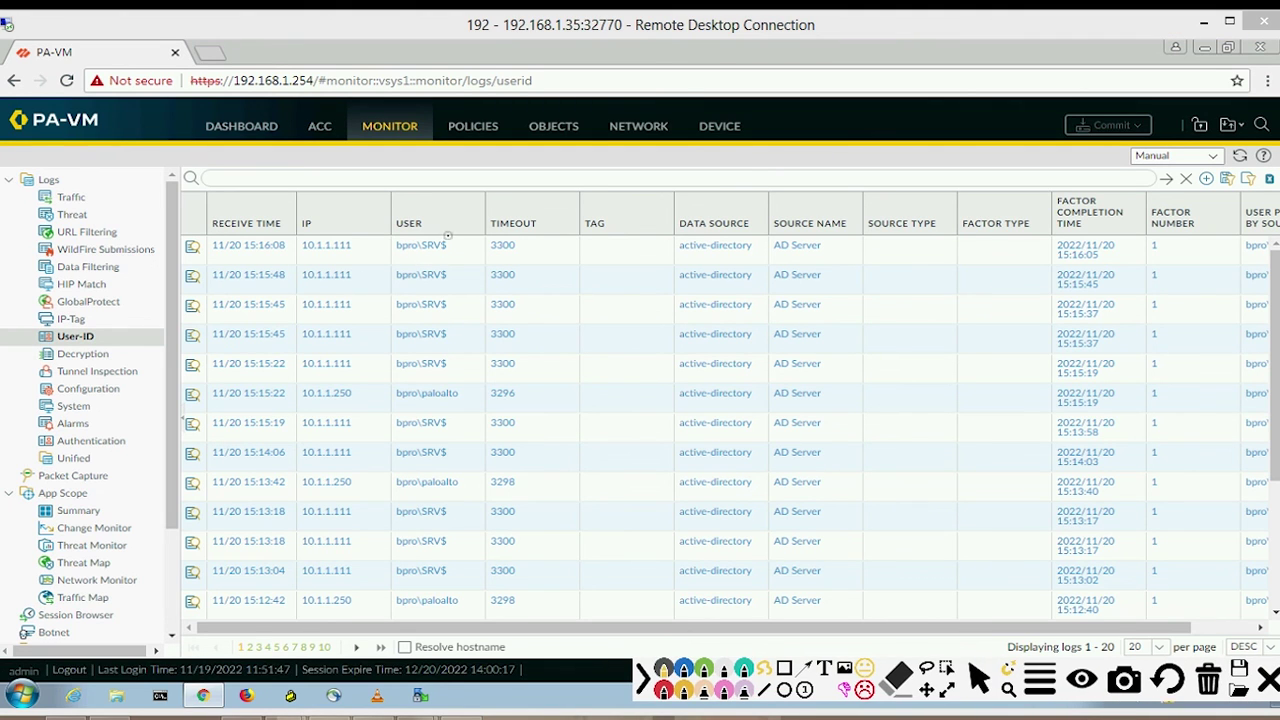
mouse_move(440, 230)
mouse_down()
mouse_move(385, 258)
mouse_move(460, 252)
mouse_move(425, 230)
mouse_up()
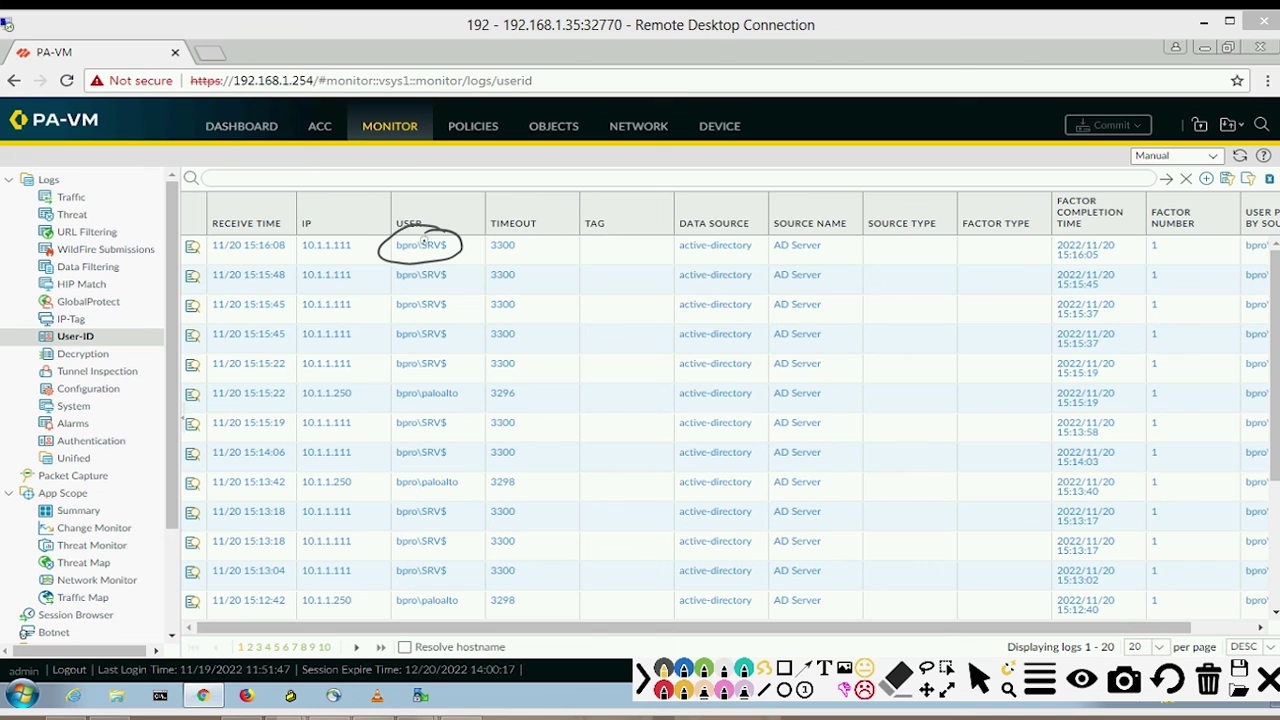
drag(353, 264, 388, 258)
drag(670, 262, 778, 228)
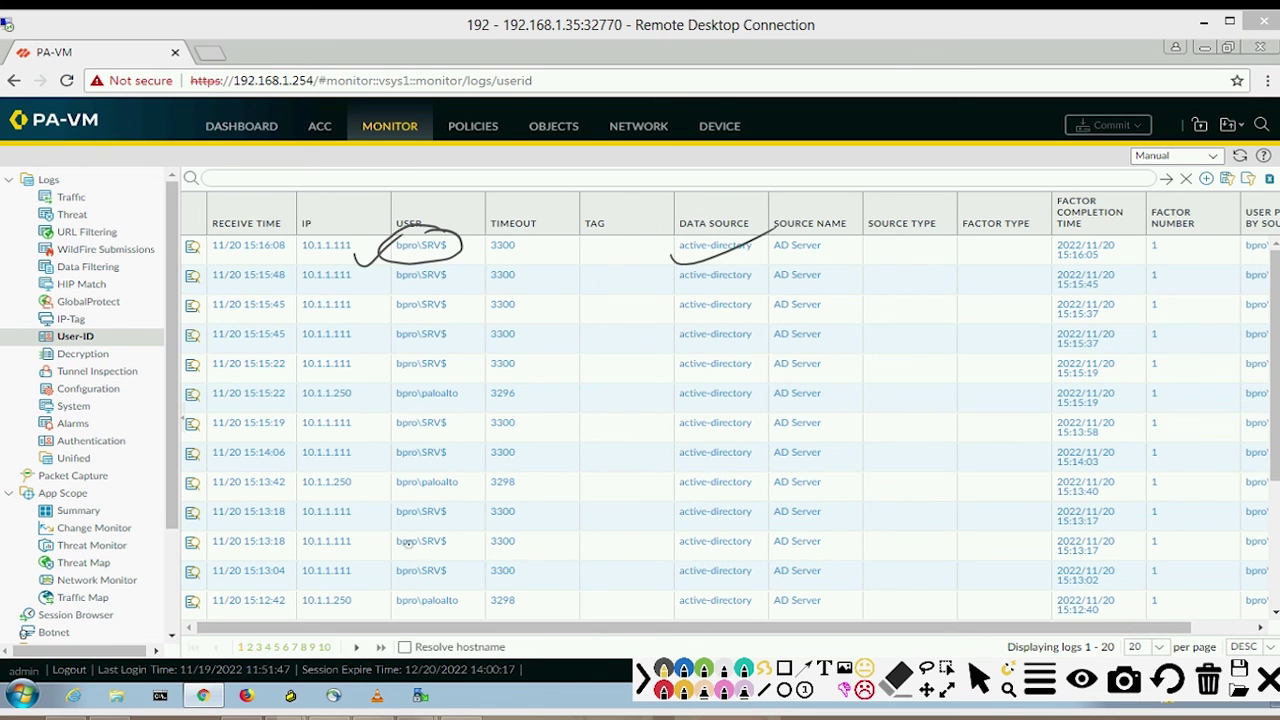
mouse_move(435, 468)
mouse_down()
mouse_move(395, 468)
mouse_move(466, 492)
mouse_move(424, 472)
mouse_up()
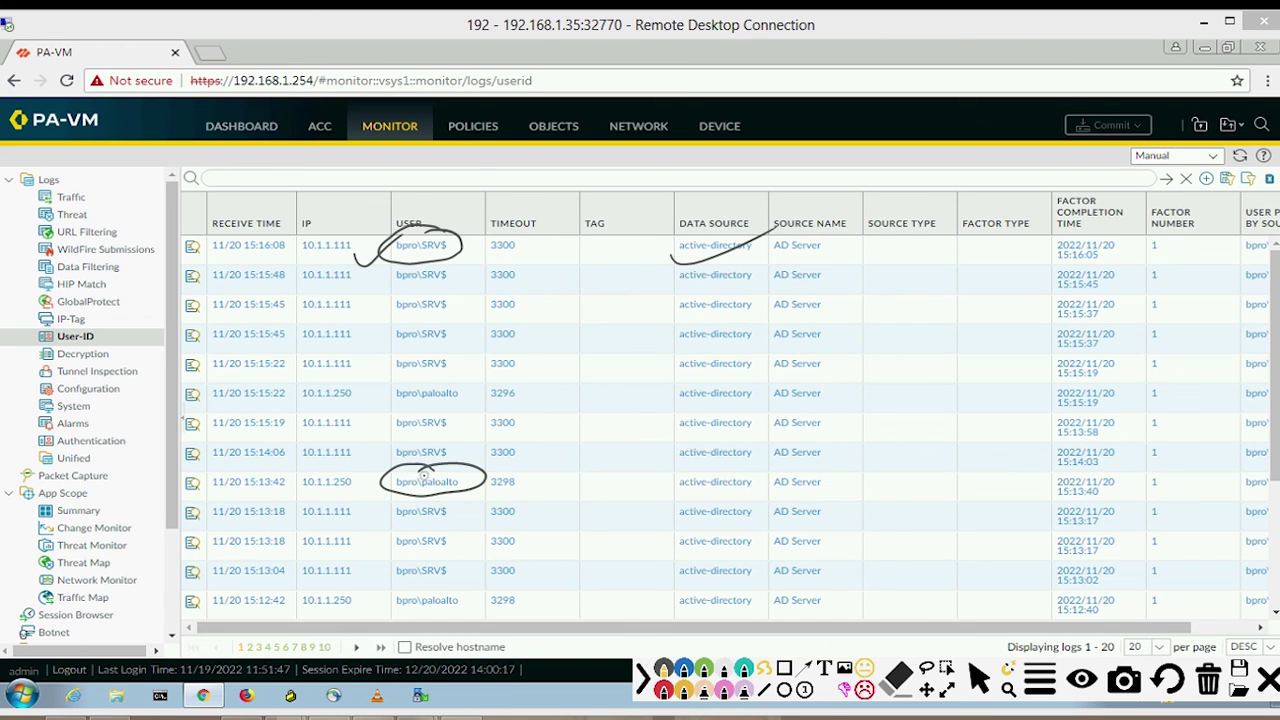
drag(366, 270, 410, 271)
drag(357, 490, 410, 462)
click(1208, 690)
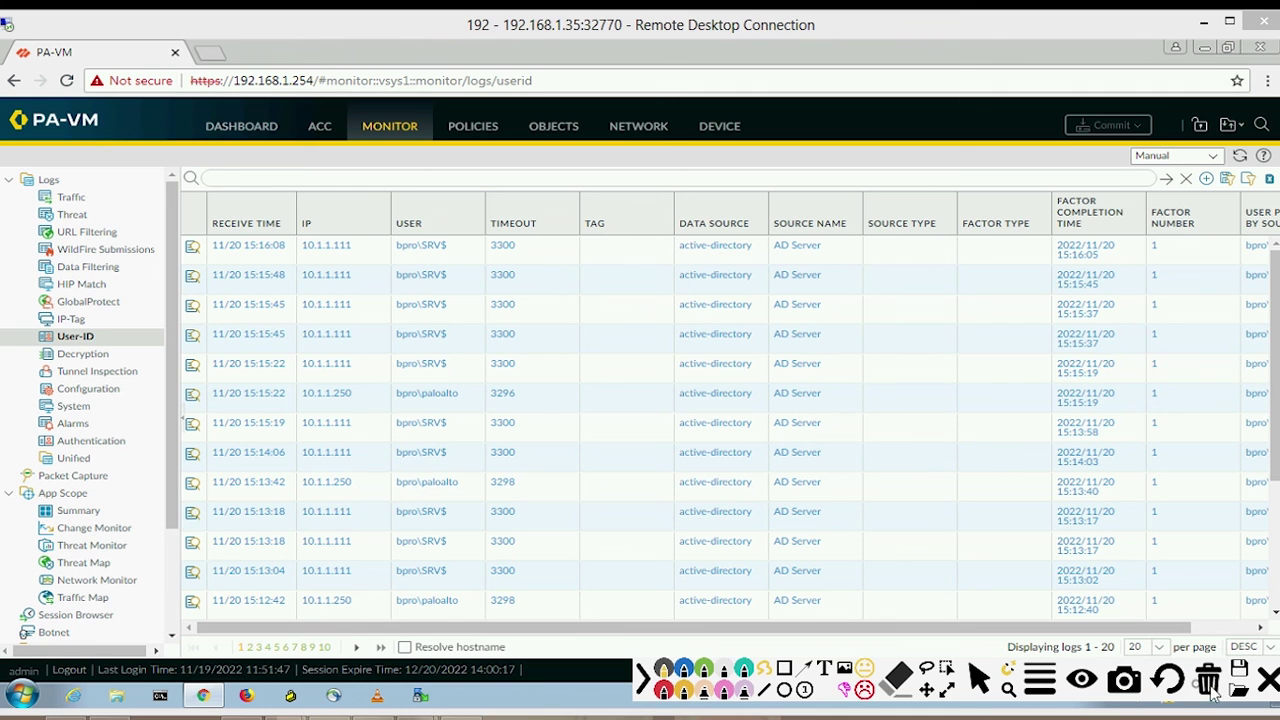
click(1266, 692)
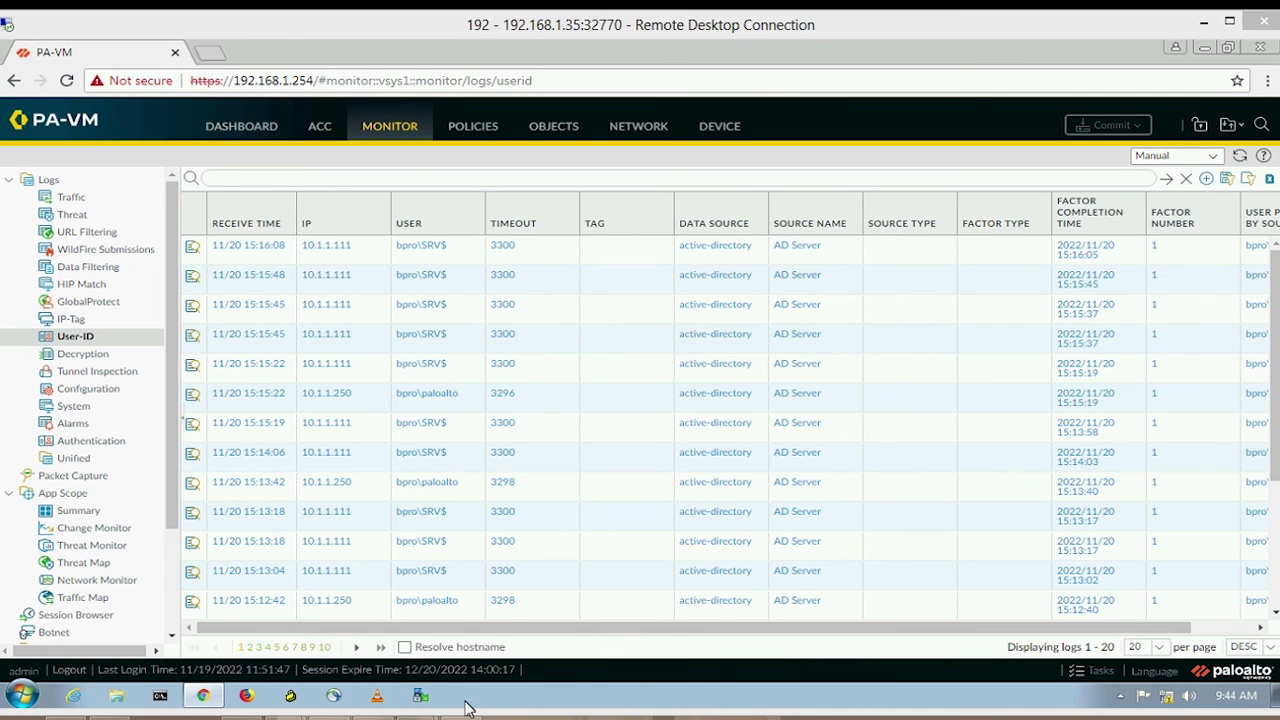
Bring the Windows 7 client VM with the CNN International page back to the front
mouse_move(420, 695)
click(530, 630)
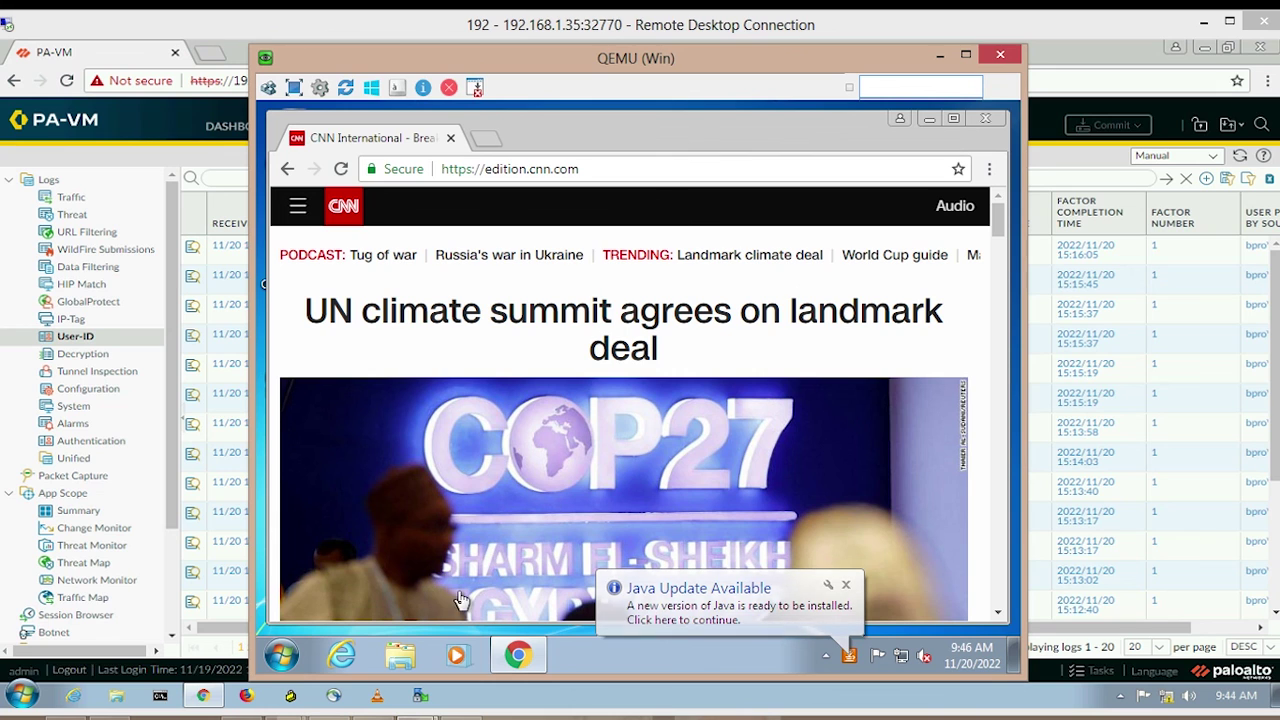
click(289, 642)
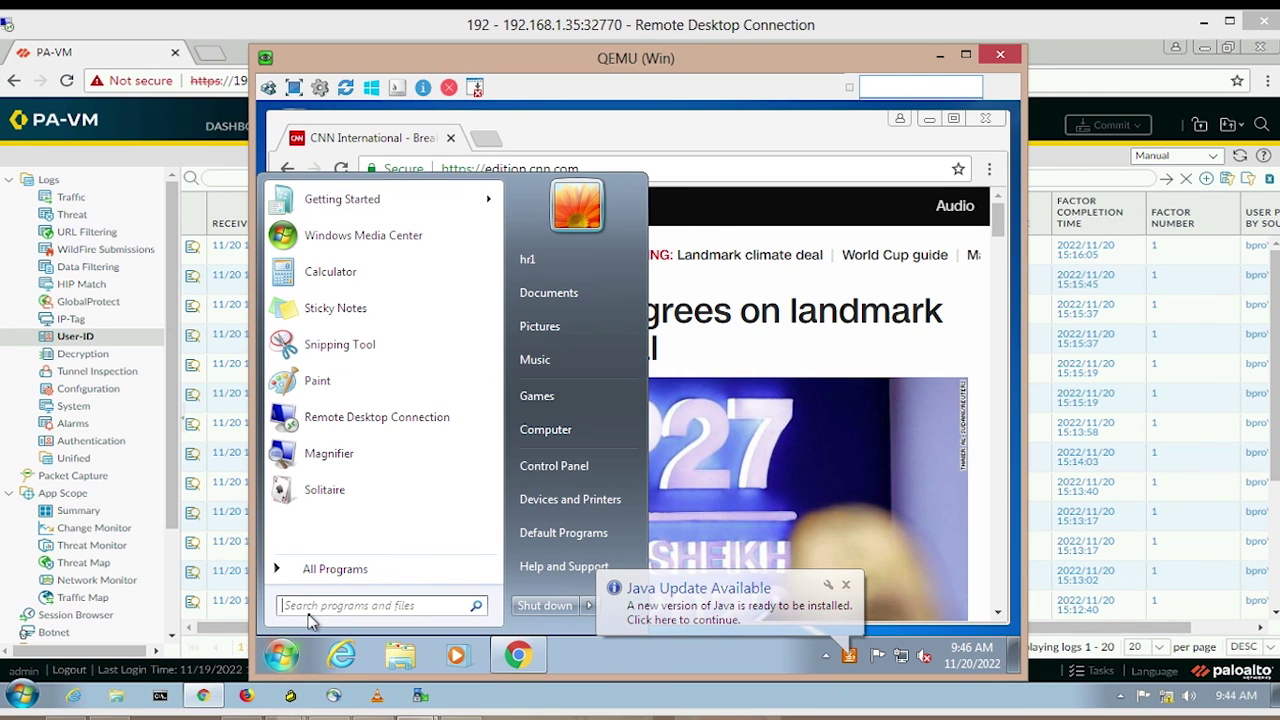
Launch Command Prompt on the client and run tracert 8.8.8.8
text(calc)
key(Return)
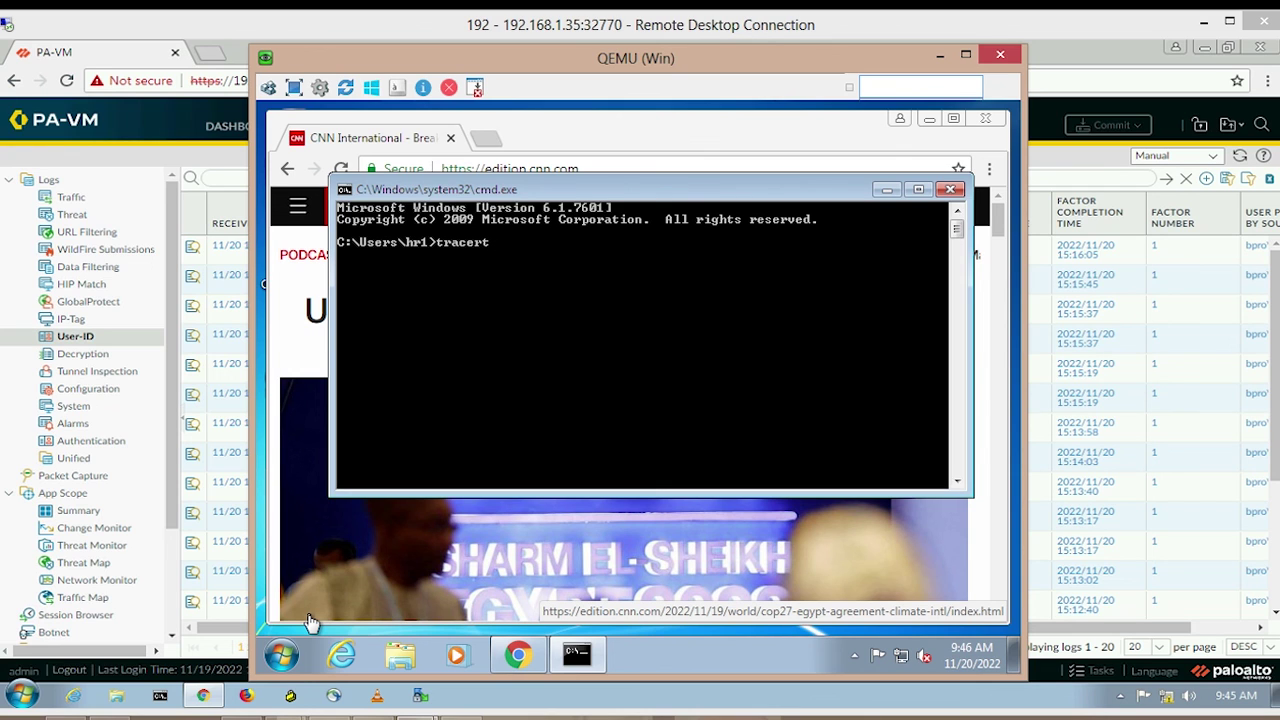
text(8.8.)
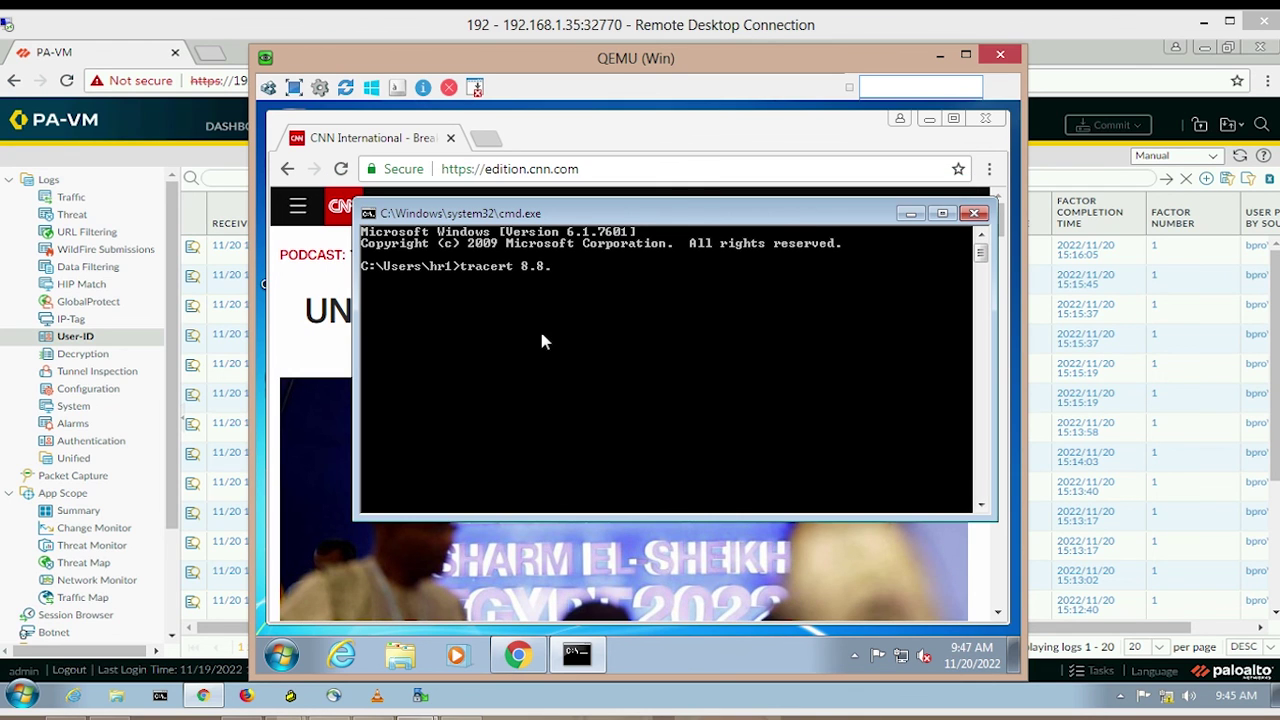
text(8.8)
key(Return)
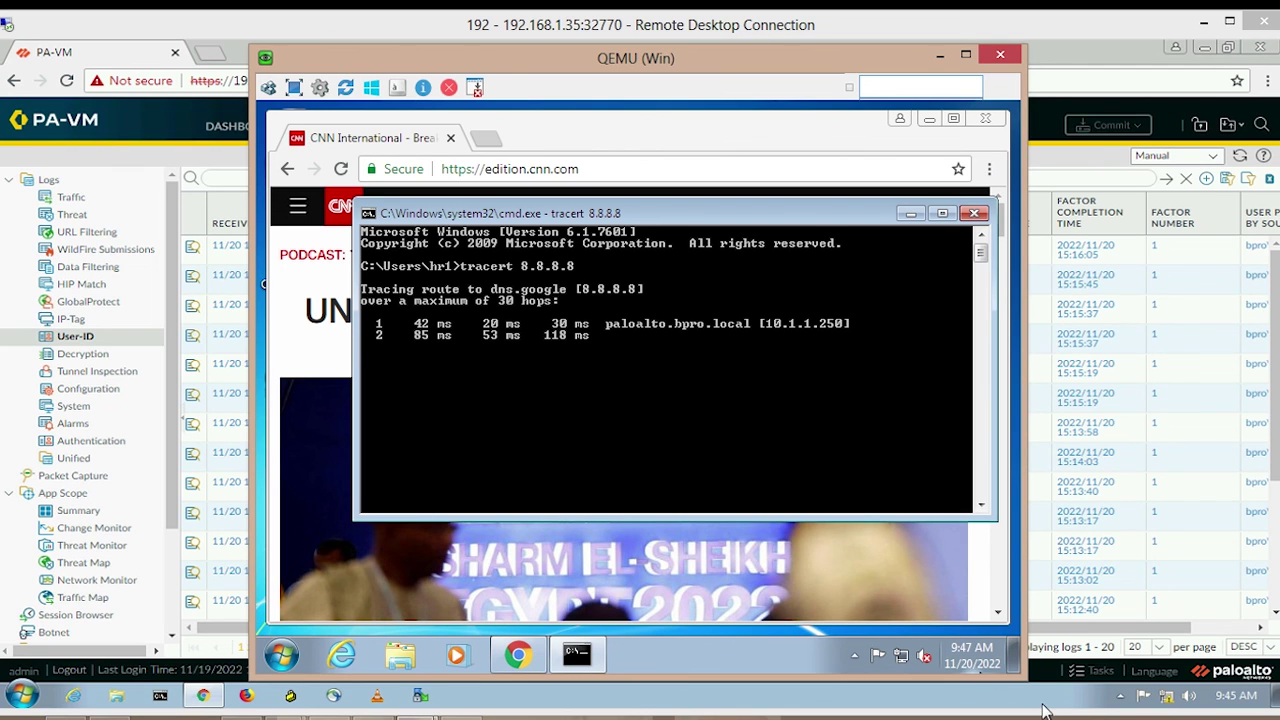
Circle the first tracert hop at 10.1.1.250, clear it, and minimize Command Prompt and the client VM
click(1136, 716)
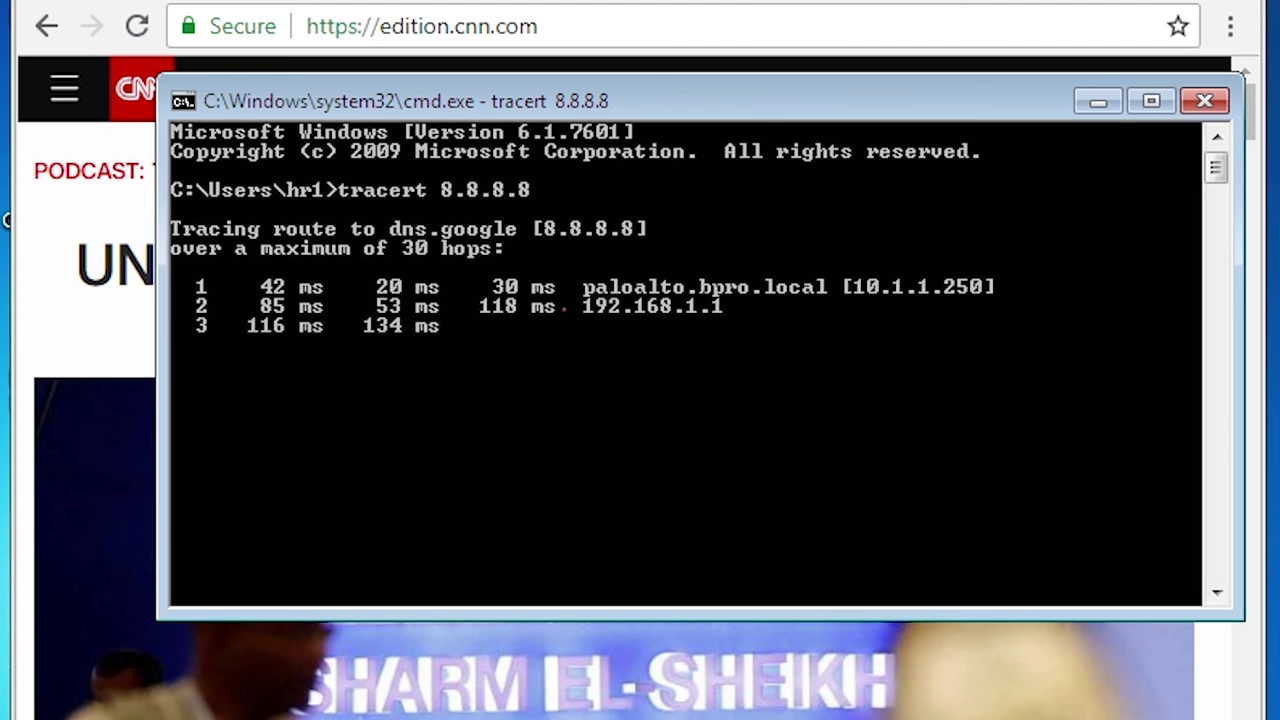
mouse_move(608, 262)
mouse_down()
mouse_move(588, 258)
mouse_move(645, 315)
mouse_move(1000, 302)
mouse_move(940, 258)
mouse_move(585, 270)
mouse_up()
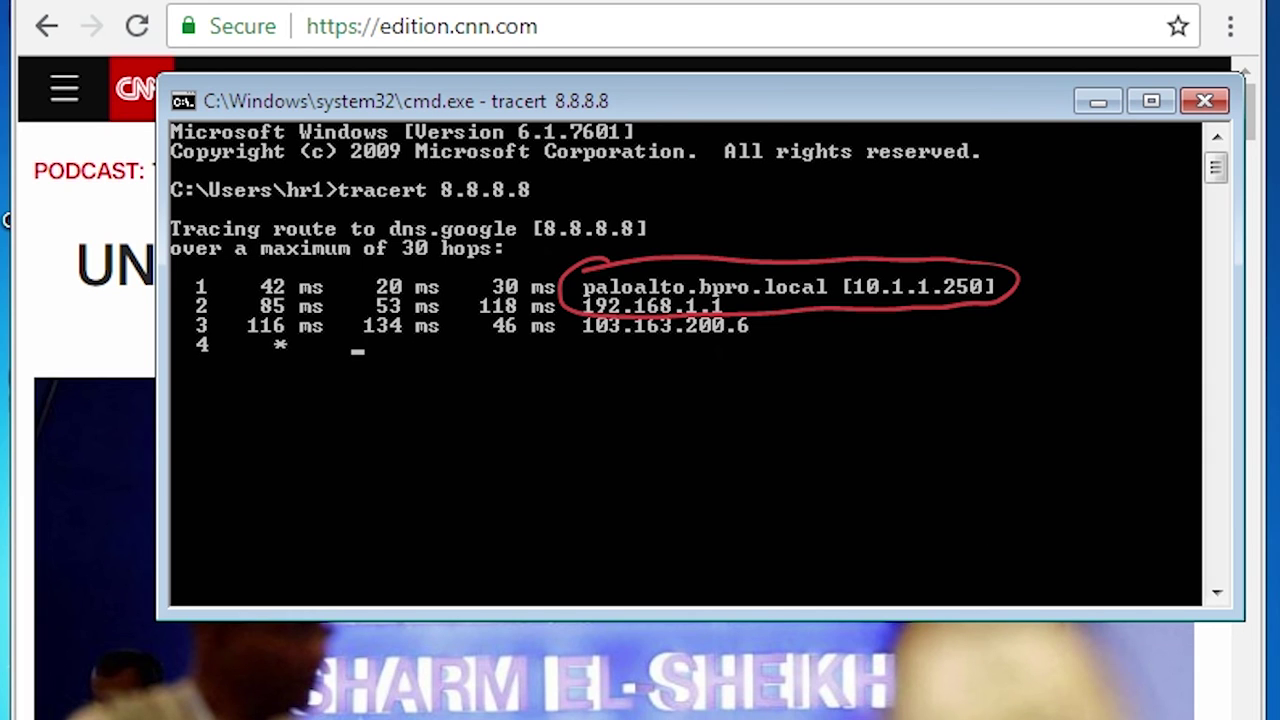
key(Escape)
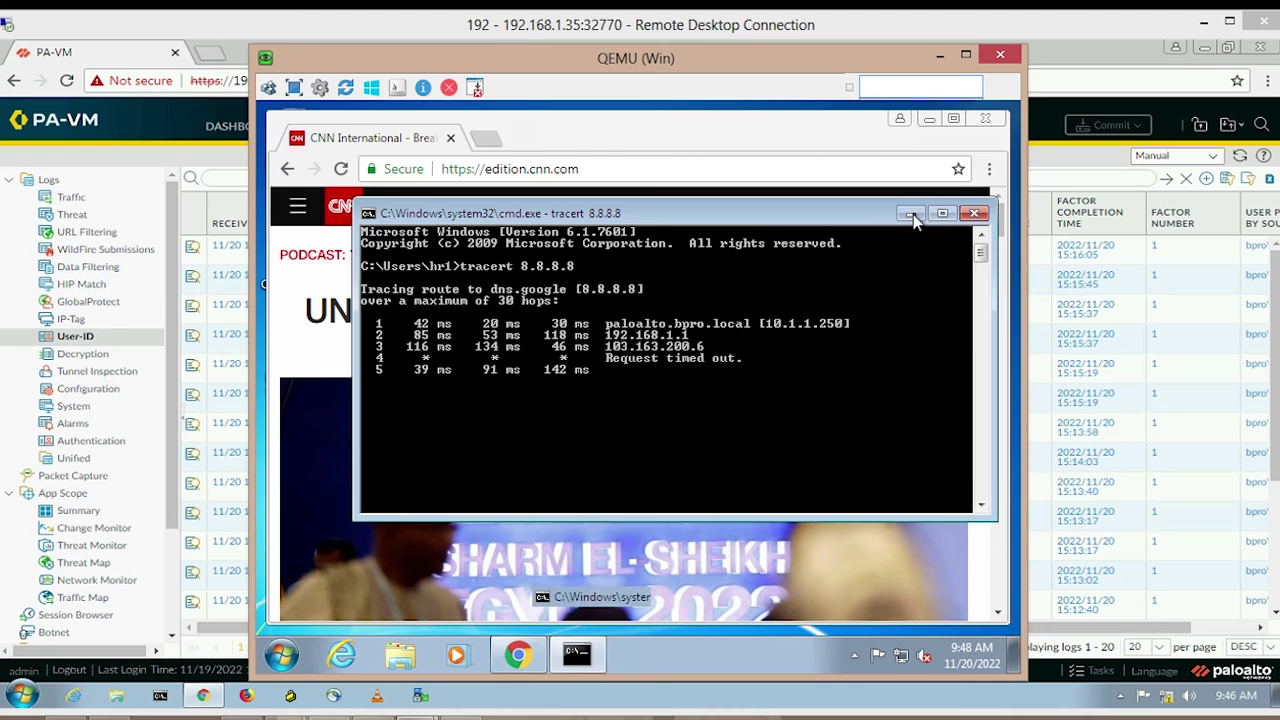
click(1097, 101)
click(945, 58)
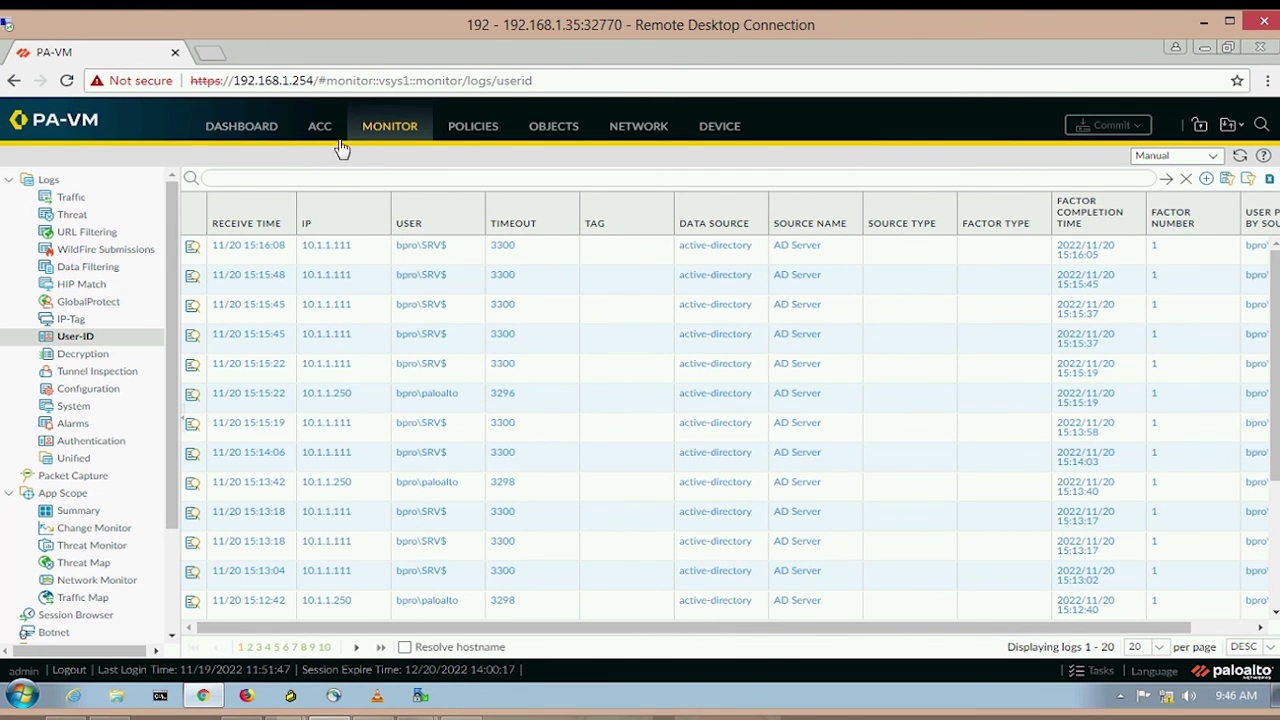
Go from the User-ID log to the POLICIES Security rules
click(479, 134)
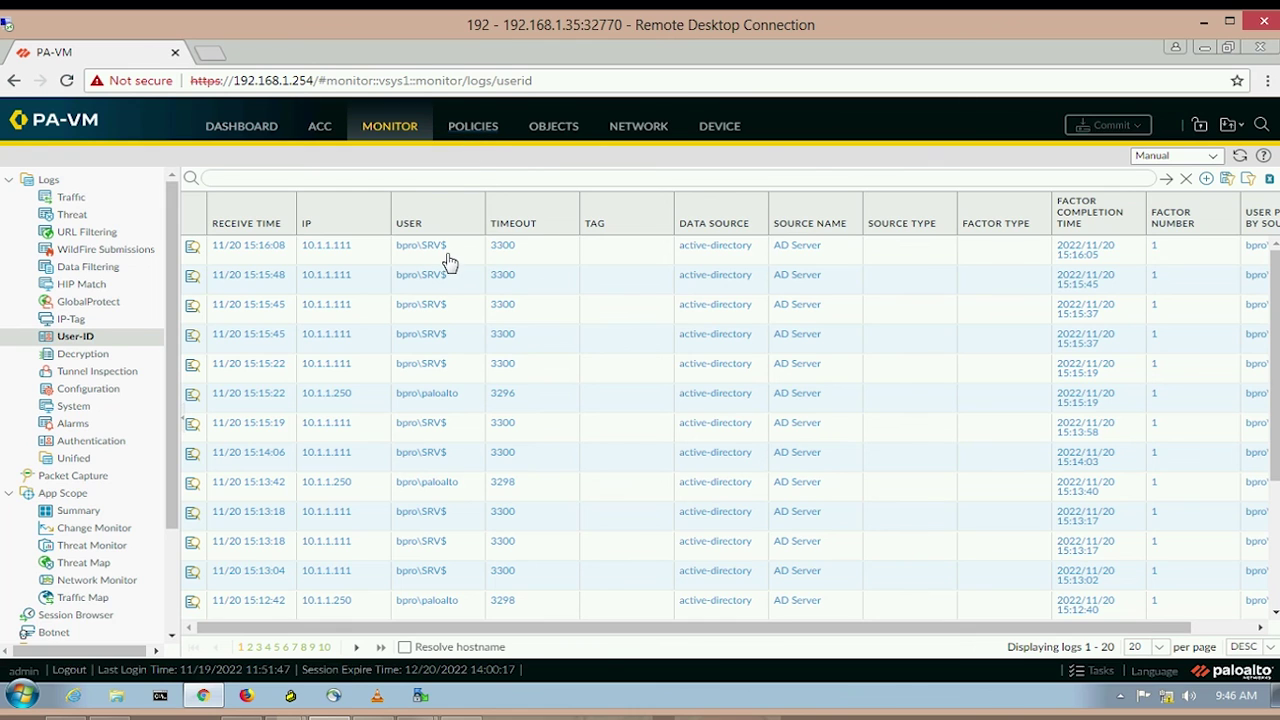